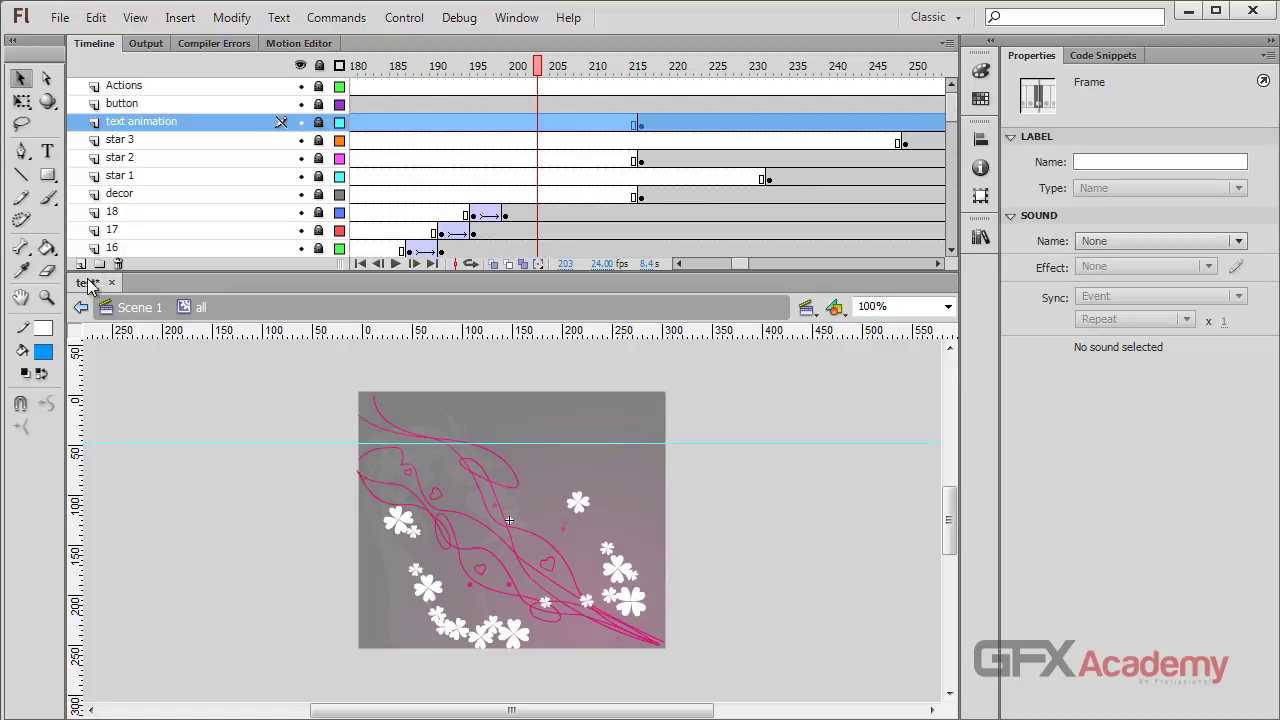
- Add a layer above "text animation" and draw an unfilled rectangle with a white 4-point stroke around the stage edges
{"action": "left_click", "coordinate": [81, 263]}
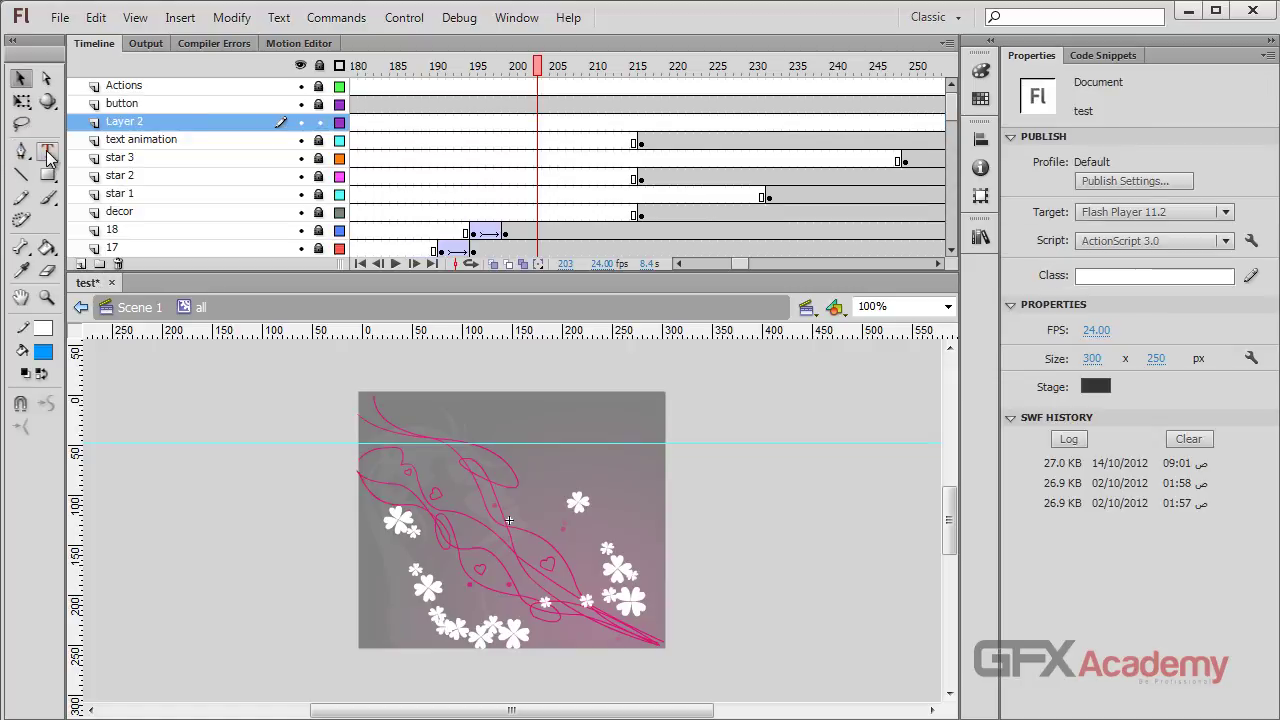
{"action": "left_click", "coordinate": [47, 153]}
{"action": "left_click", "coordinate": [50, 178]}
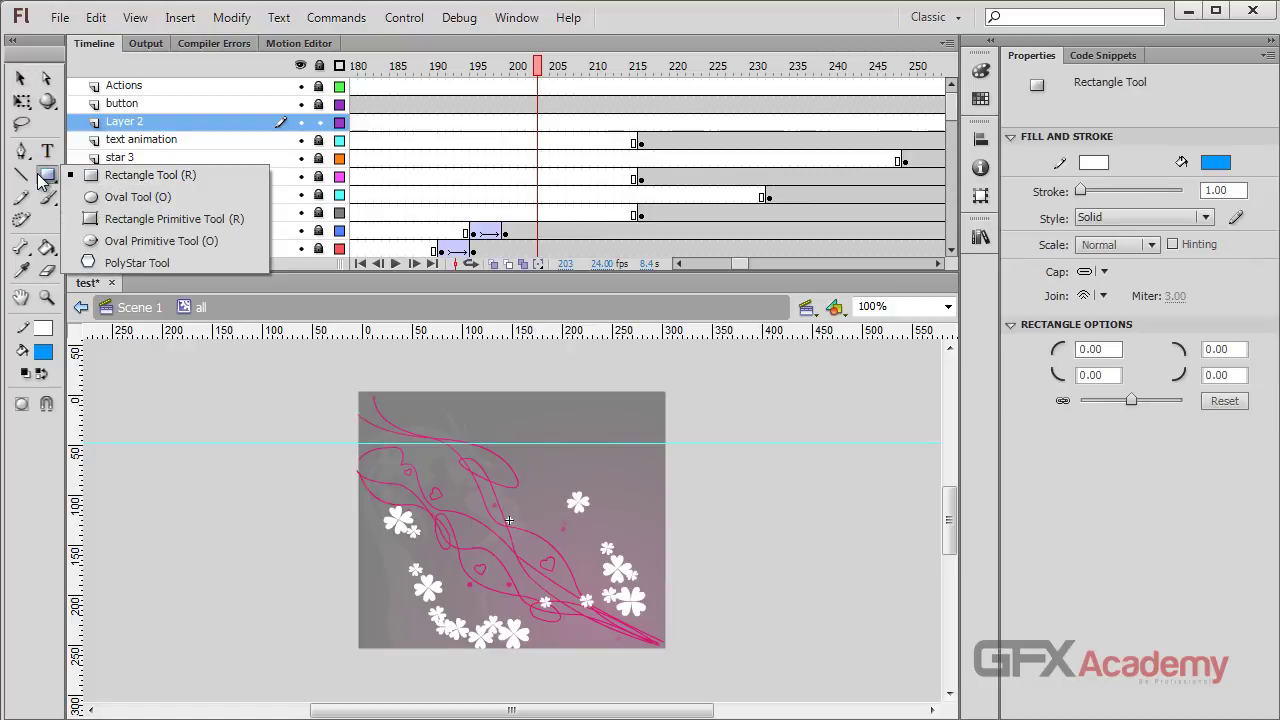
{"action": "left_click", "coordinate": [47, 182]}
{"action": "left_click", "coordinate": [43, 351]}
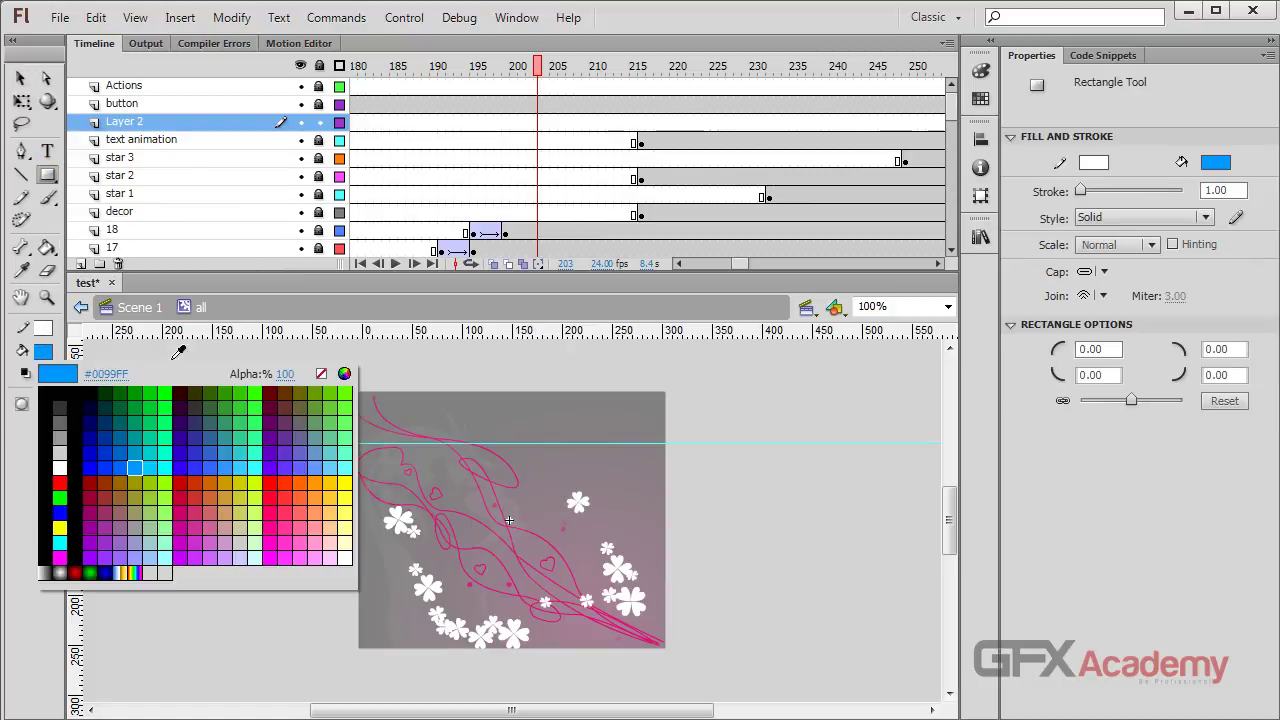
{"action": "left_click", "coordinate": [321, 373]}
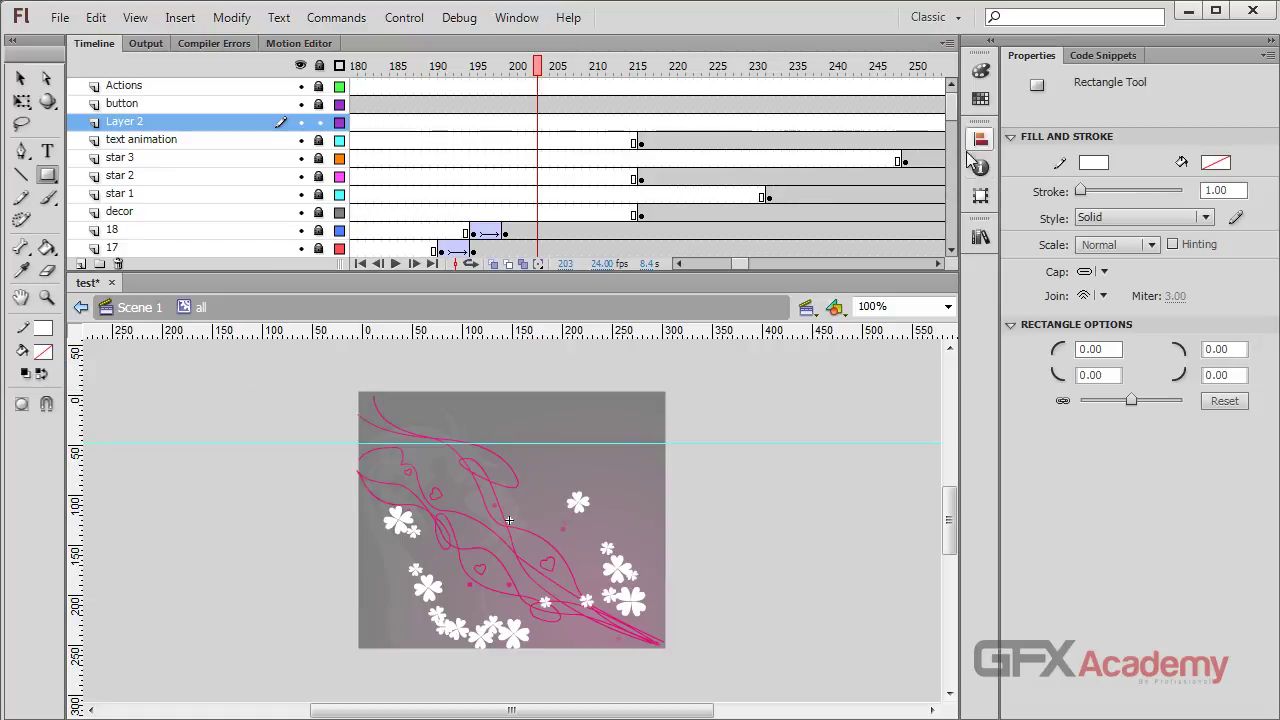
{"action": "left_click", "coordinate": [1240, 190]}
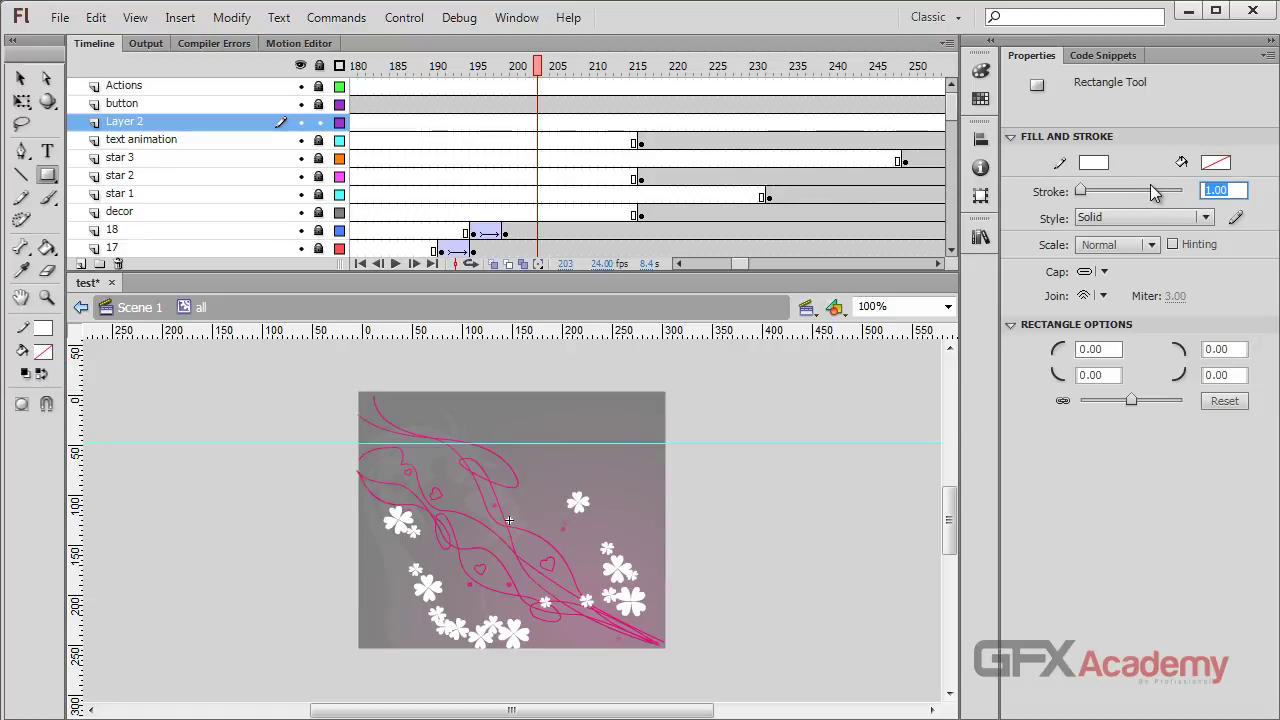
{"action": "type", "text": "4"}
{"action": "key", "text": "Return"}
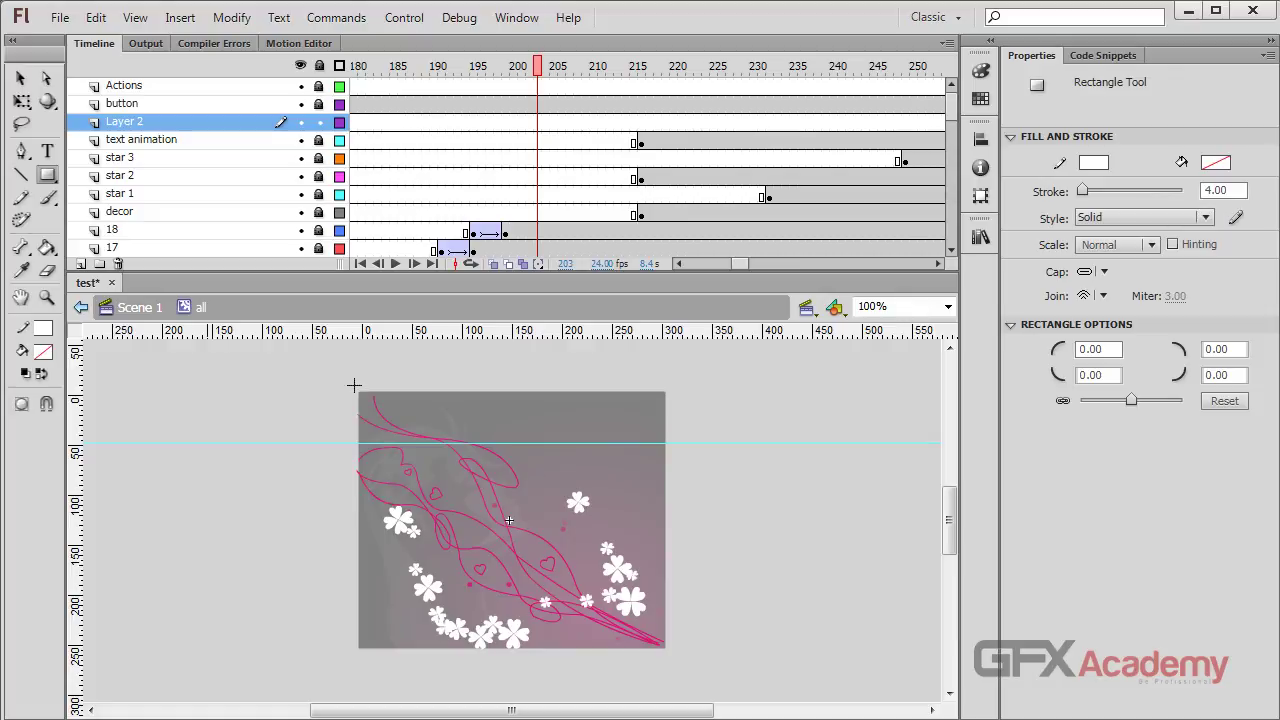
{"action": "mouse_move", "coordinate": [357, 391]}
{"action": "left_mouse_down"}
{"action": "mouse_move", "coordinate": [552, 590]}
{"action": "mouse_move", "coordinate": [665, 648]}
{"action": "left_mouse_up"}
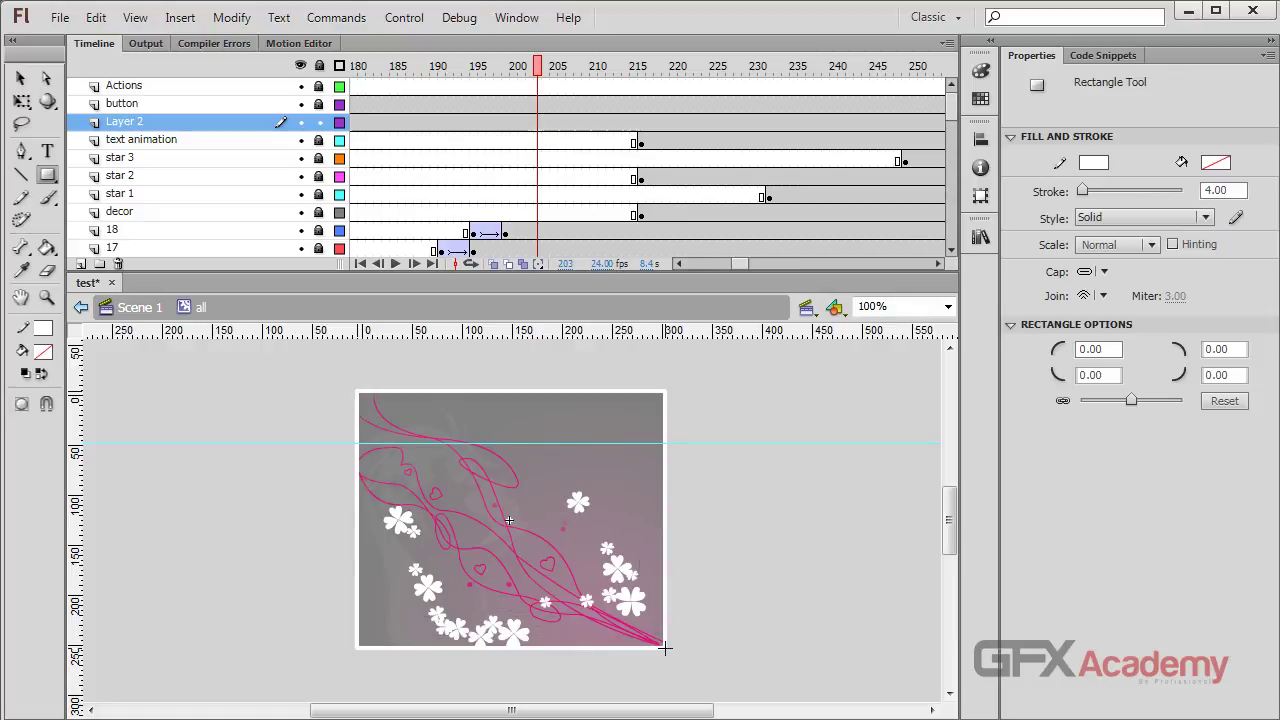
- Test the movie with the new white border and close the preview
{"action": "left_click", "coordinate": [20, 77]}
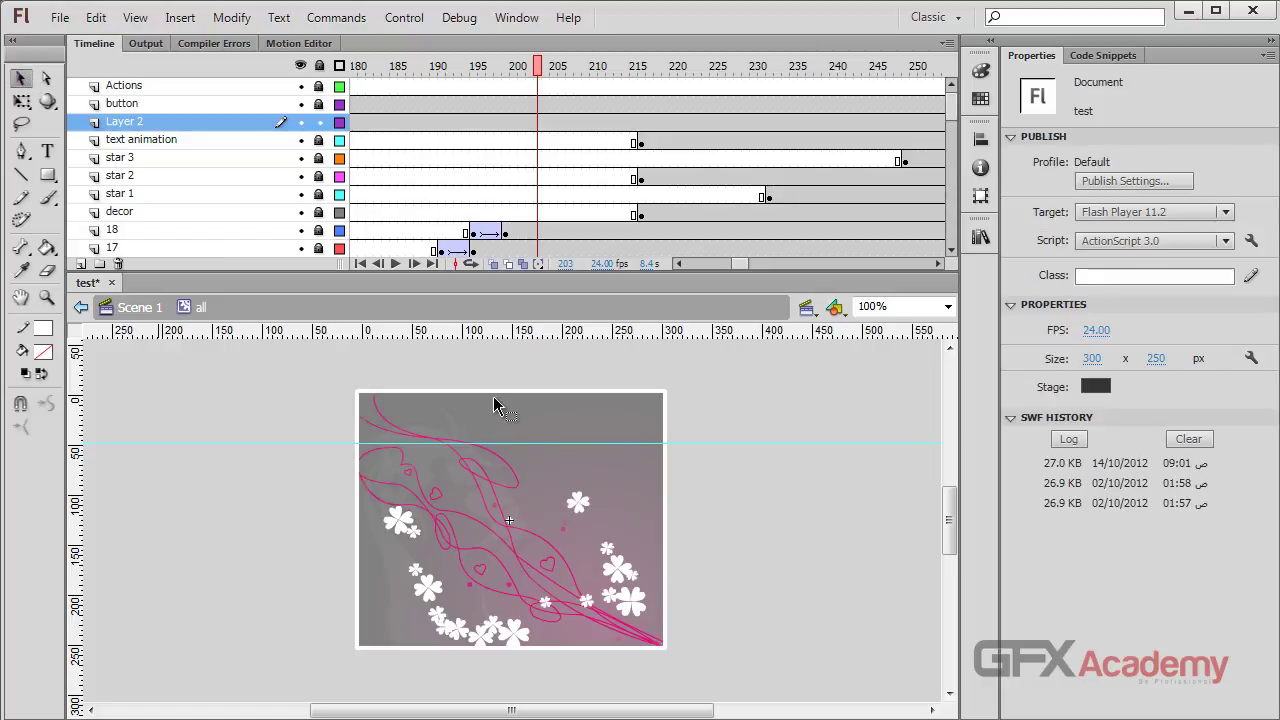
{"action": "key", "text": "ctrl+Return"}
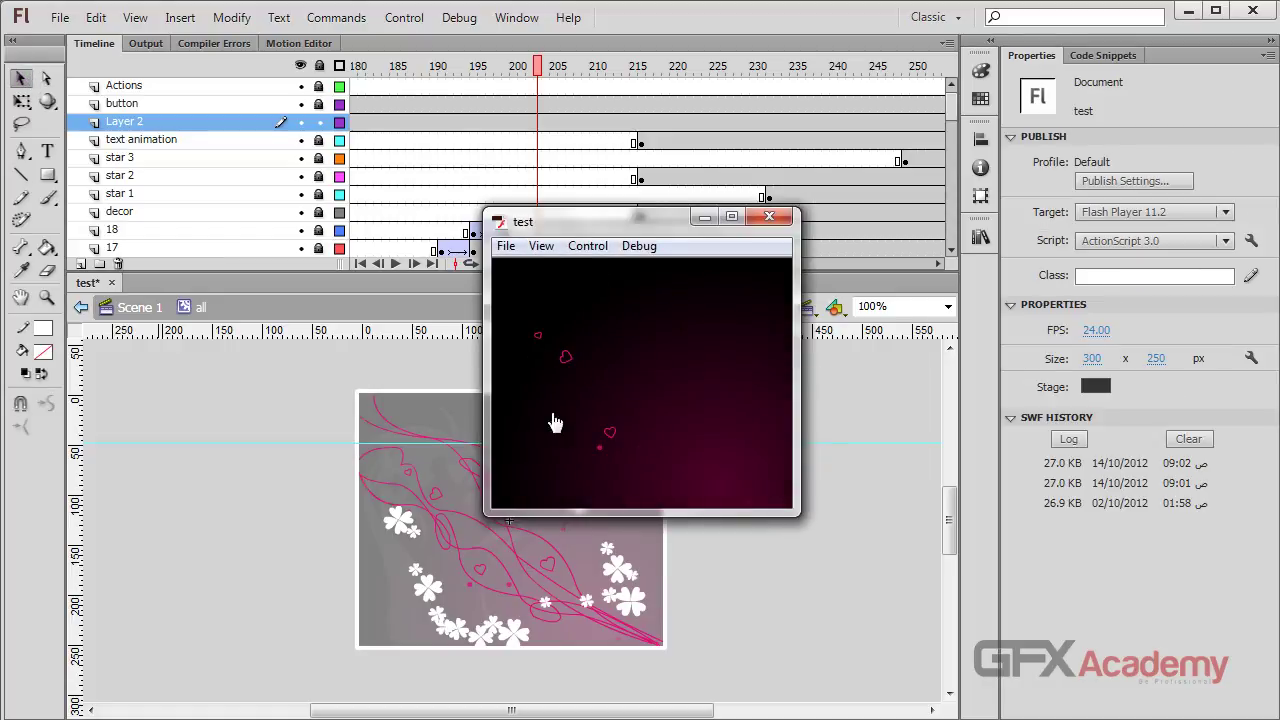
{"action": "left_click", "coordinate": [769, 217]}
- Cut the border from the clip's Layer 2 and paste it in place onto a new layer above "banner" in Scene 1
{"action": "key", "text": "ctrl+a"}
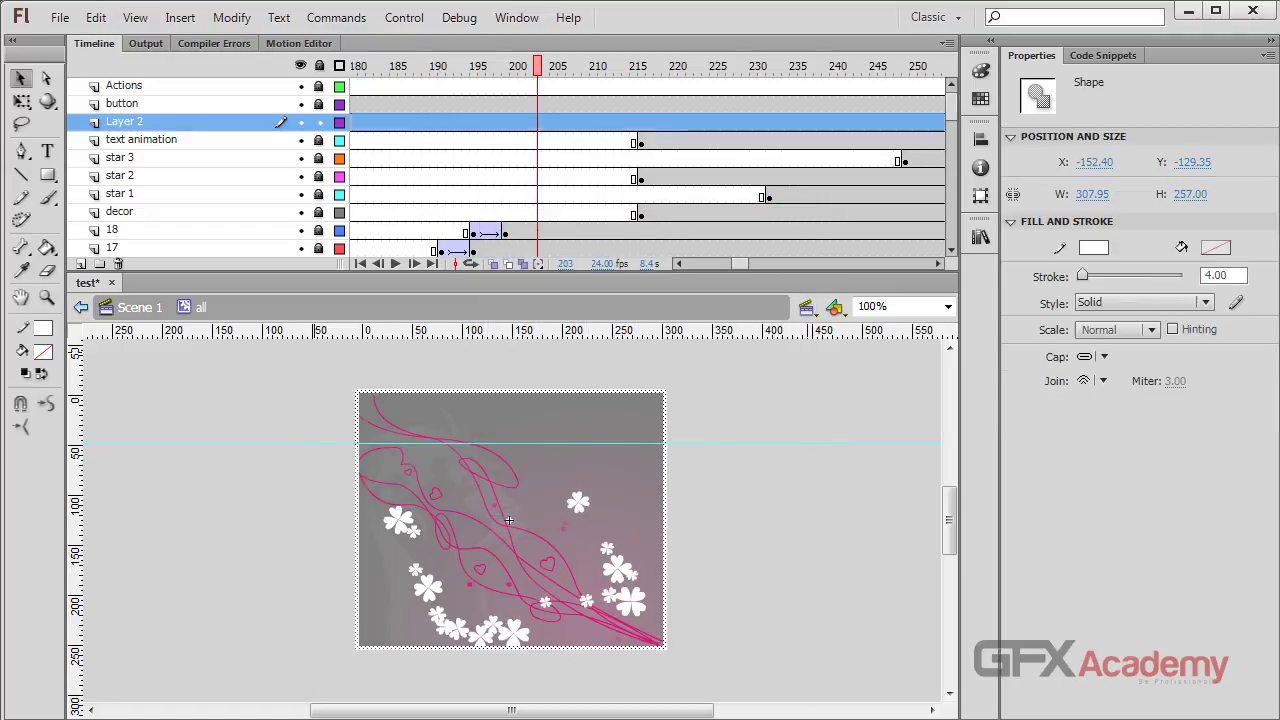
{"action": "left_click", "coordinate": [766, 686]}
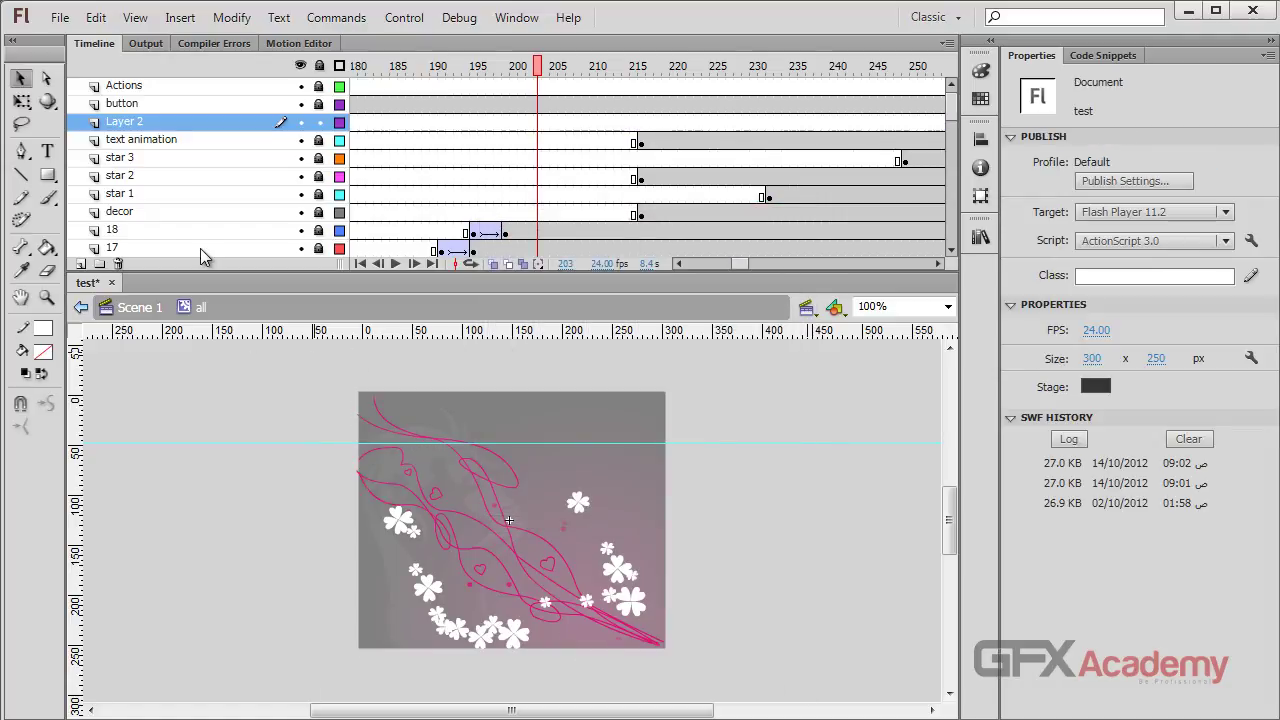
{"action": "left_click", "coordinate": [139, 307]}
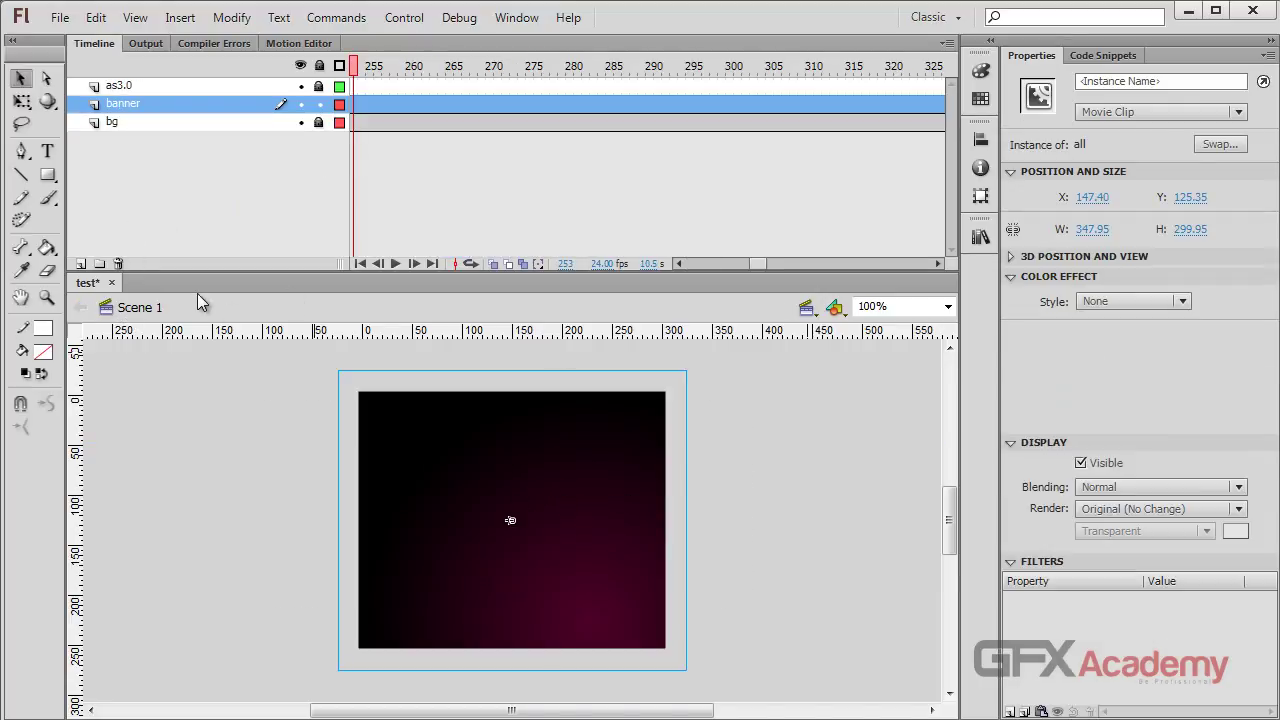
{"action": "left_click", "coordinate": [81, 264]}
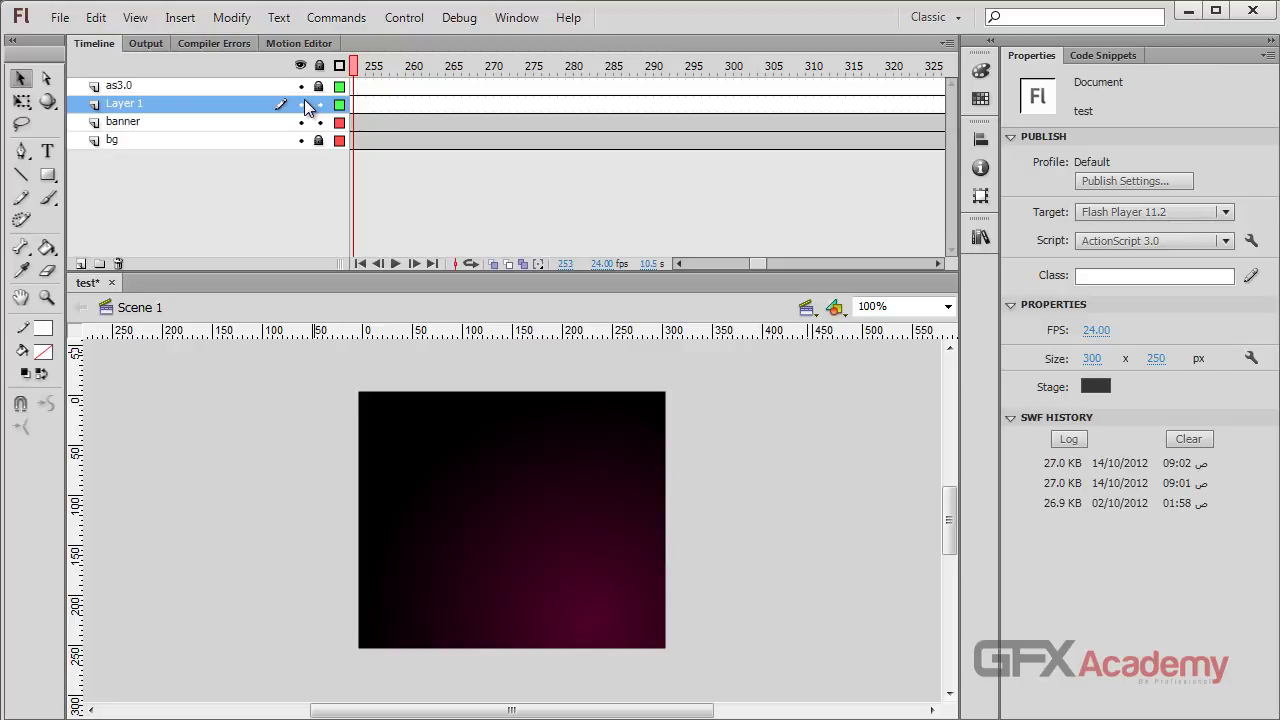
{"action": "key", "text": "ctrl+shift+v"}
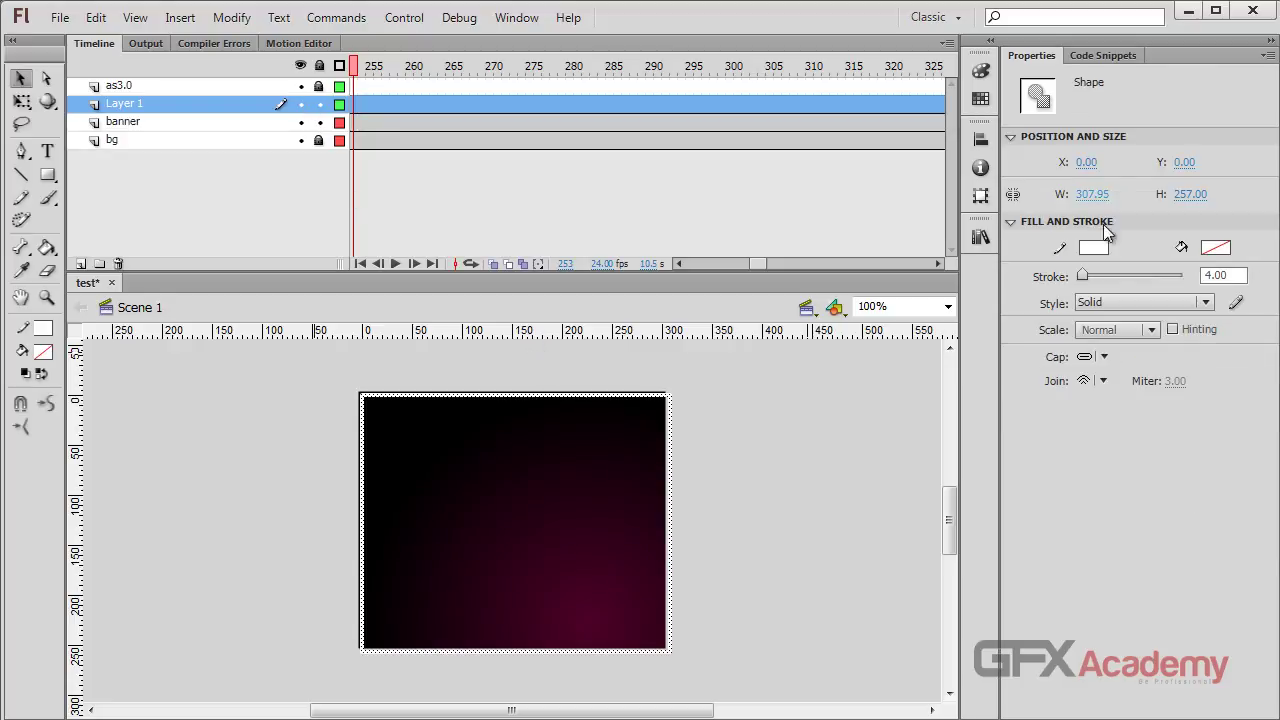
- Set the white border's width to 300 and height to 250, and align it to the stage
{"action": "left_click", "coordinate": [1096, 194]}
{"action": "key", "text": "Return"}
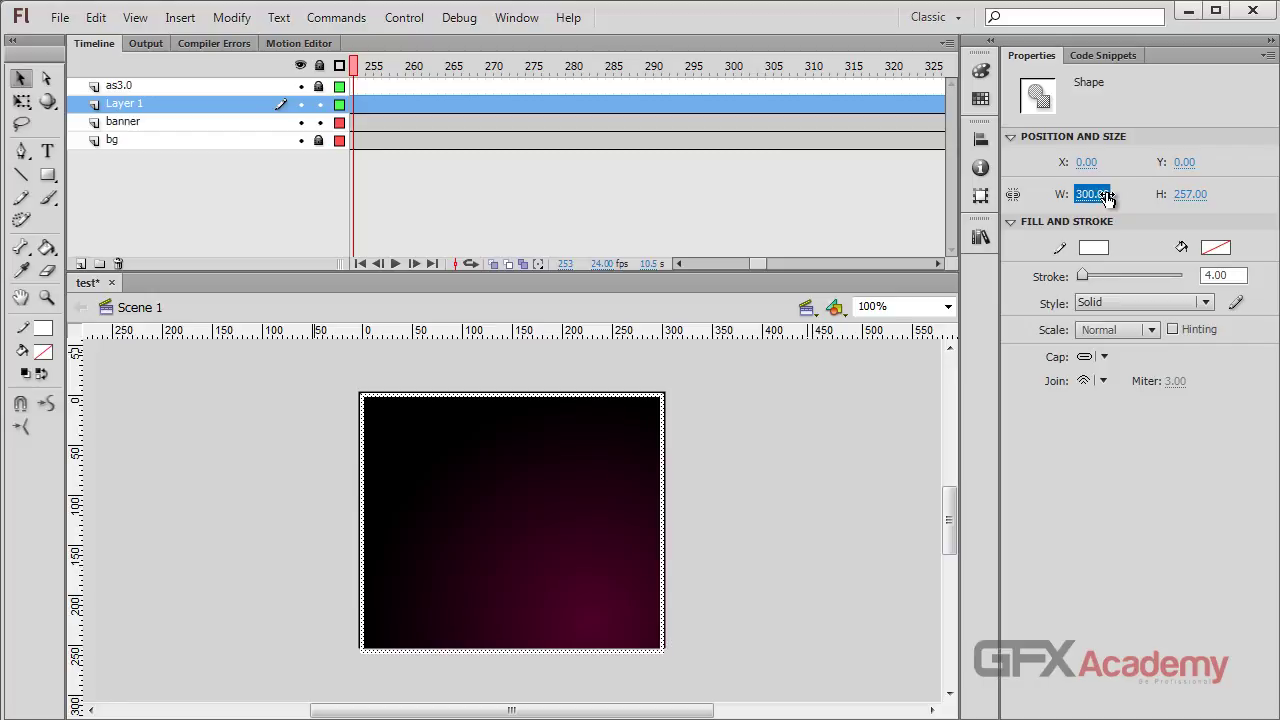
{"action": "left_click", "coordinate": [1196, 194]}
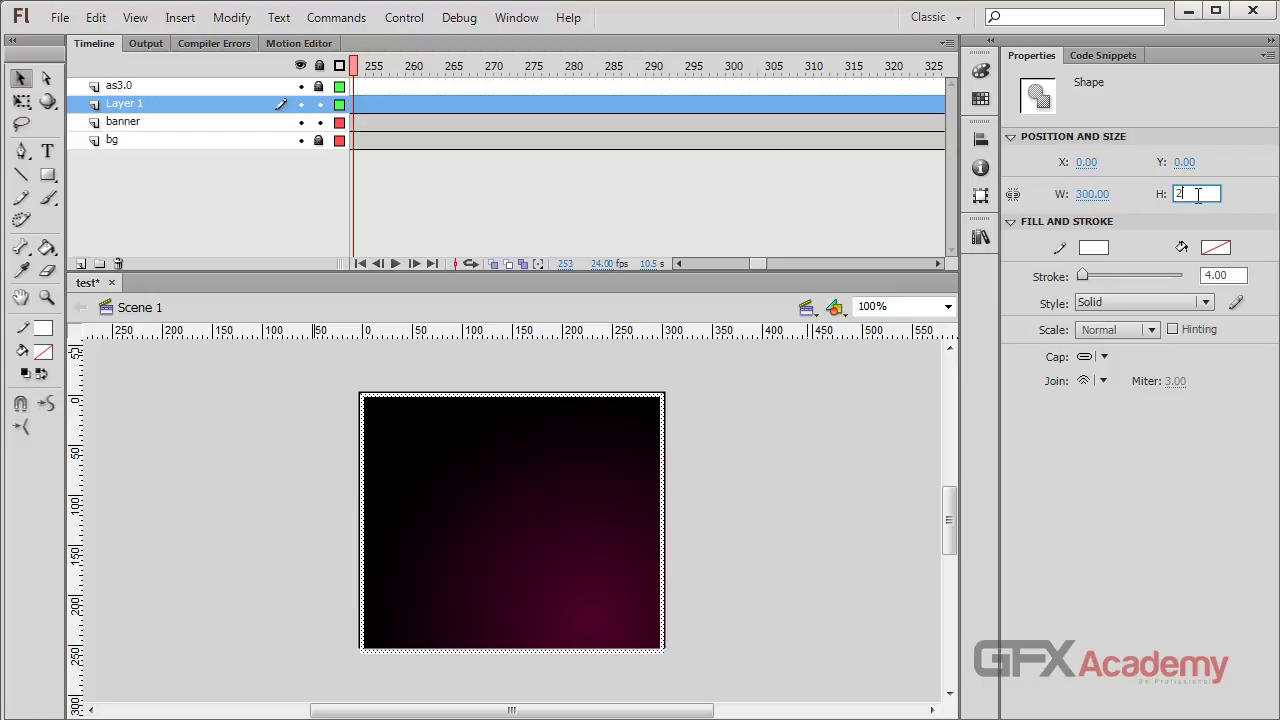
{"action": "type", "text": "250"}
{"action": "key", "text": "Return"}
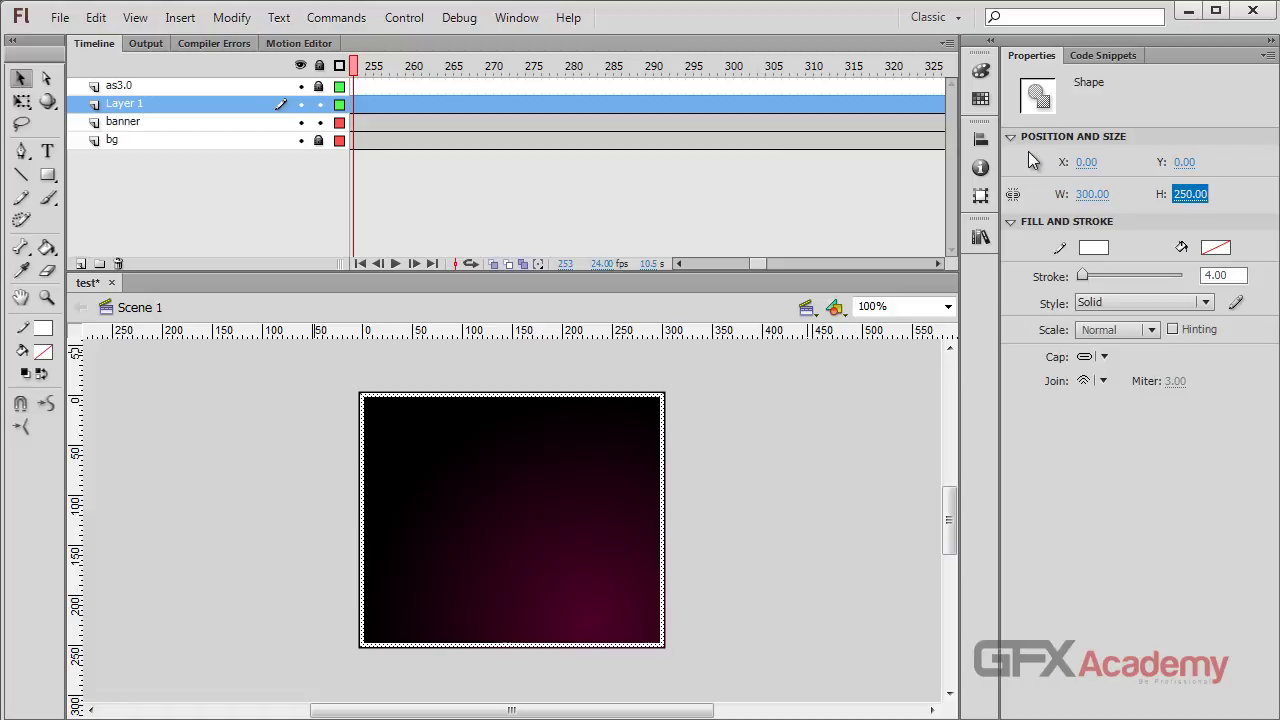
{"action": "left_click", "coordinate": [980, 139]}
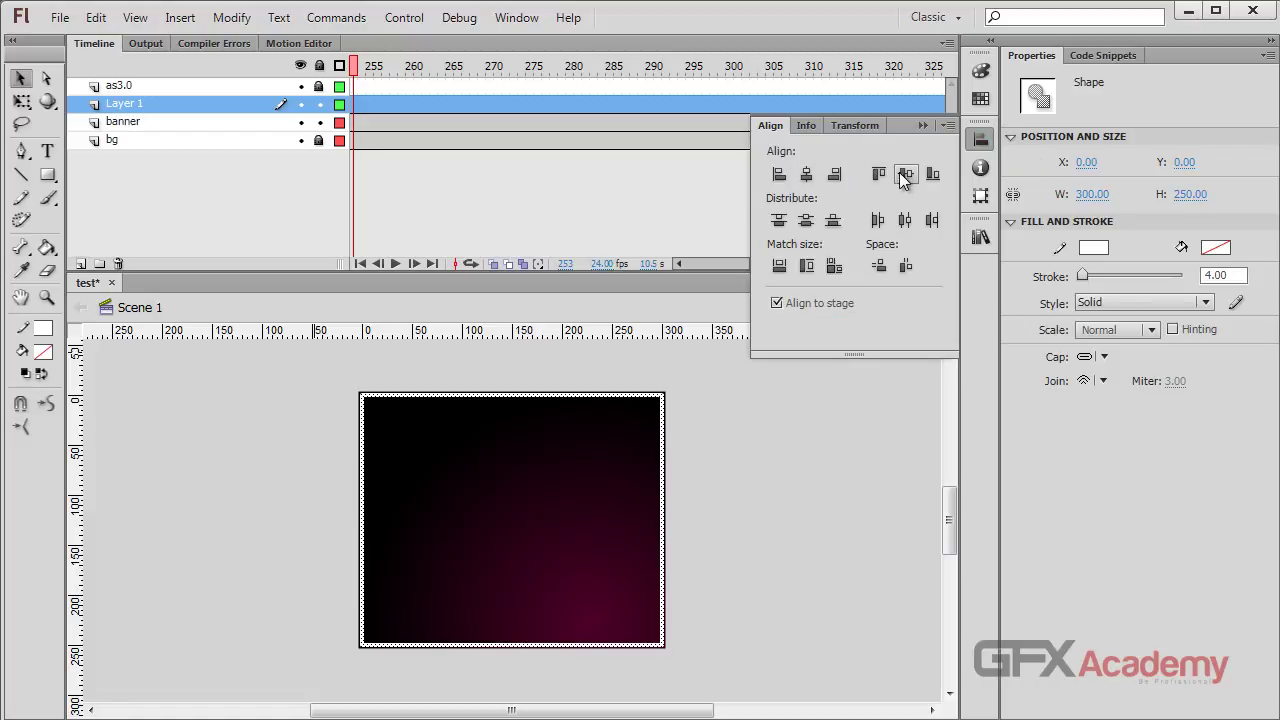
{"action": "left_click", "coordinate": [774, 395]}
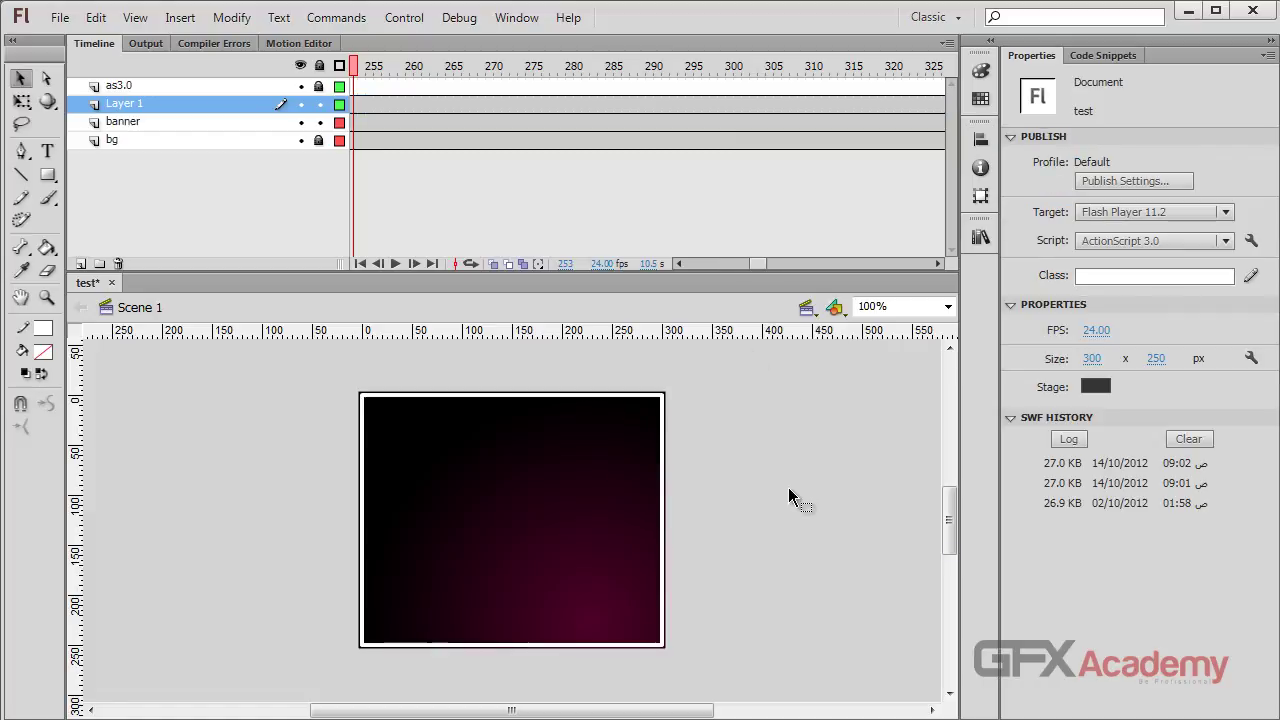
- Test the movie with the resized border and lock its layer
{"action": "key", "text": "ctrl+Return"}
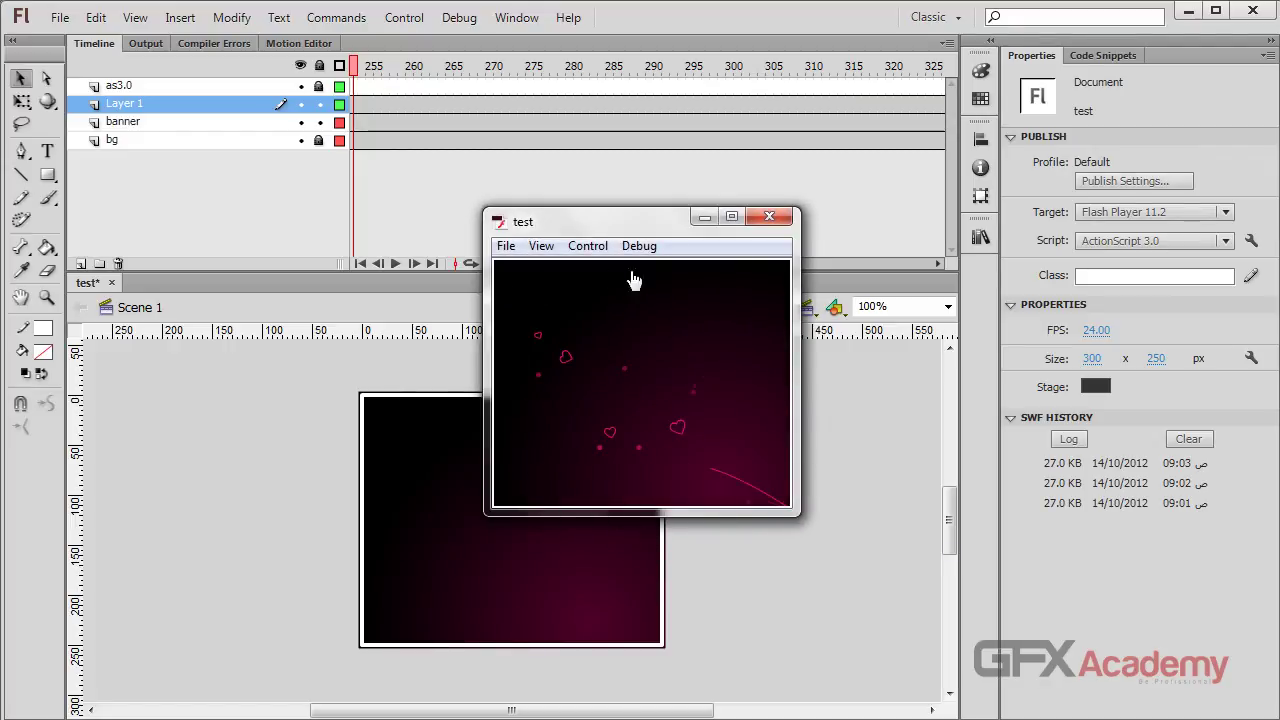
{"action": "left_click", "coordinate": [778, 222]}
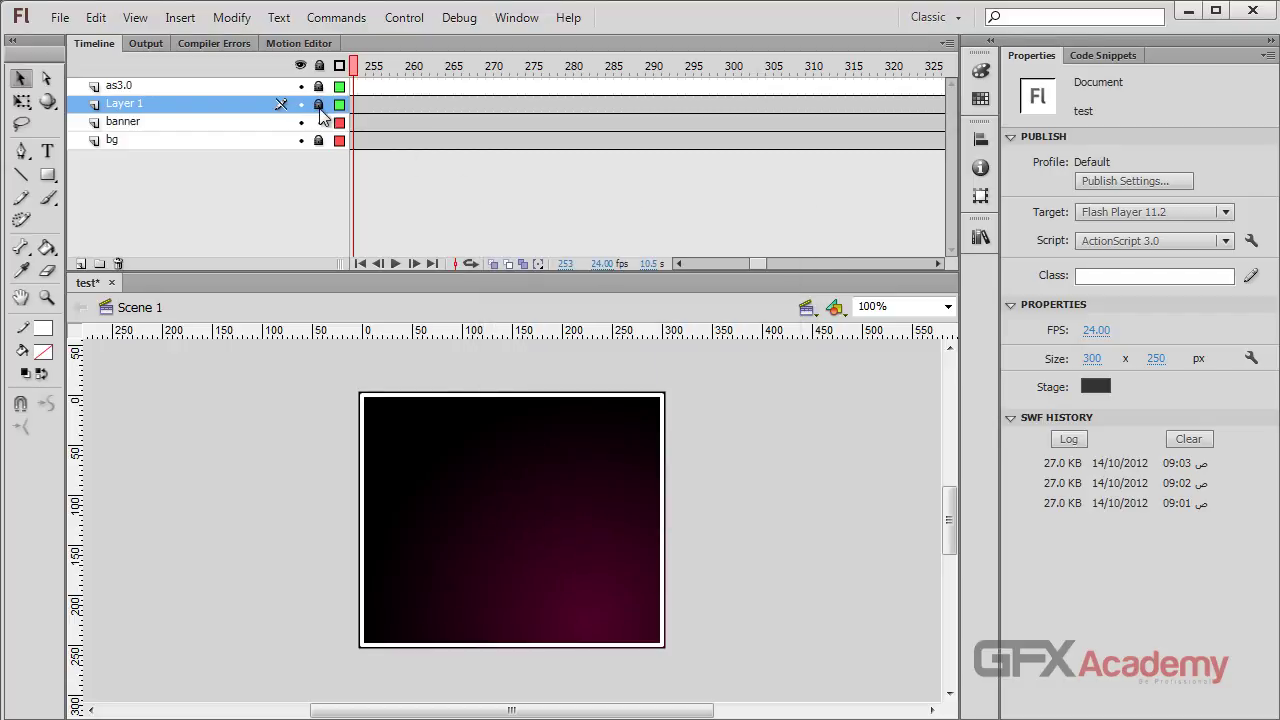
- Open the banner movie clip "all" for editing and delete its empty Layer 2
{"action": "left_click", "coordinate": [237, 124]}
{"action": "left_click", "coordinate": [549, 476]}
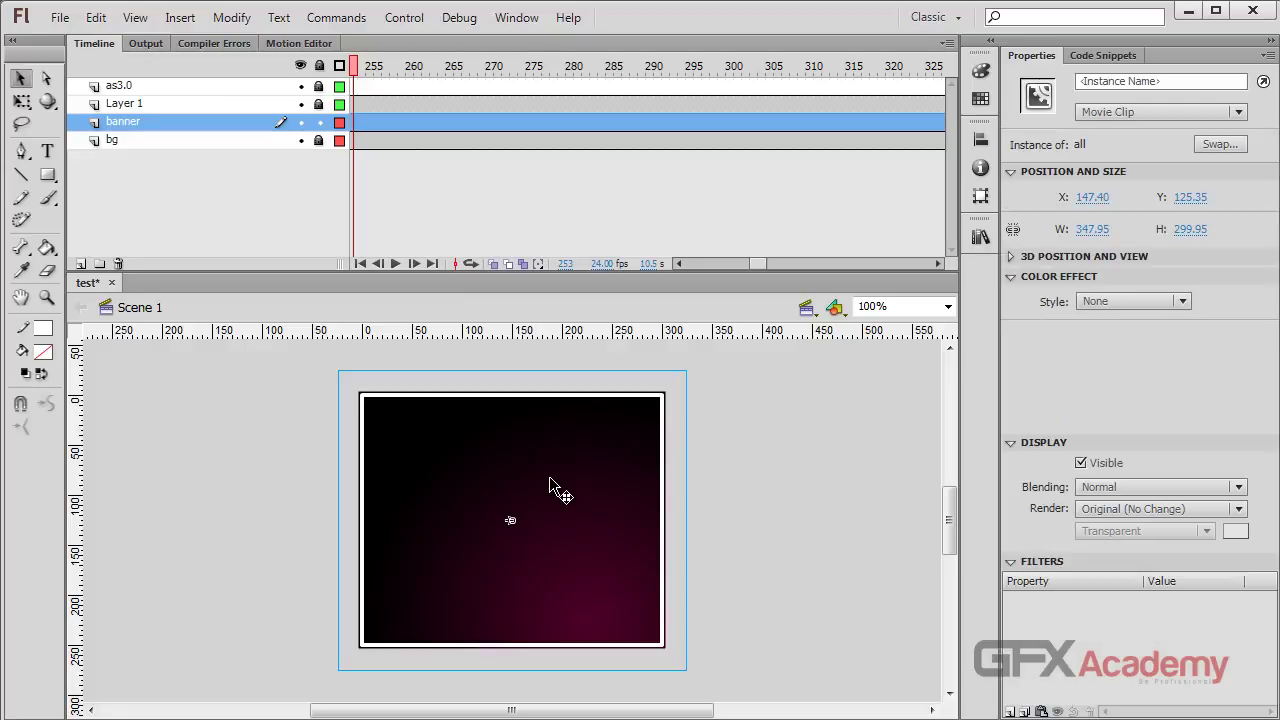
{"action": "double_click", "coordinate": [549, 476]}
{"action": "left_click", "coordinate": [176, 126]}
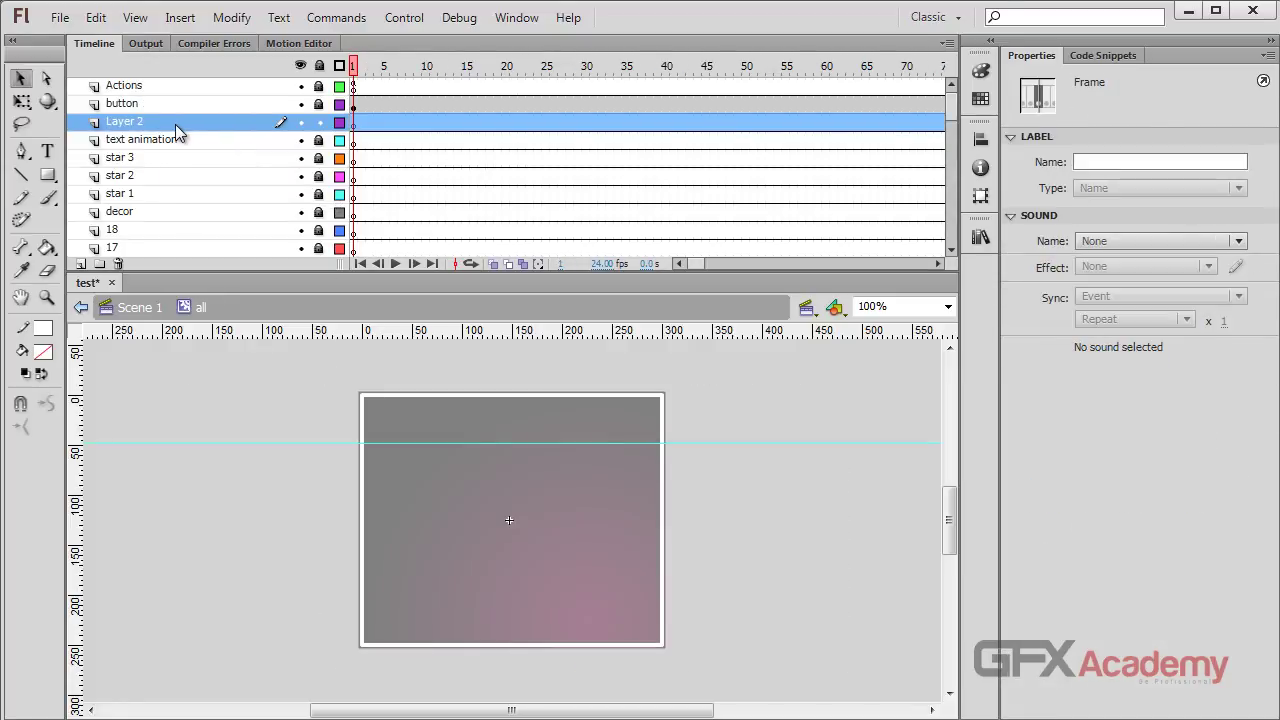
{"action": "left_click", "coordinate": [118, 264]}
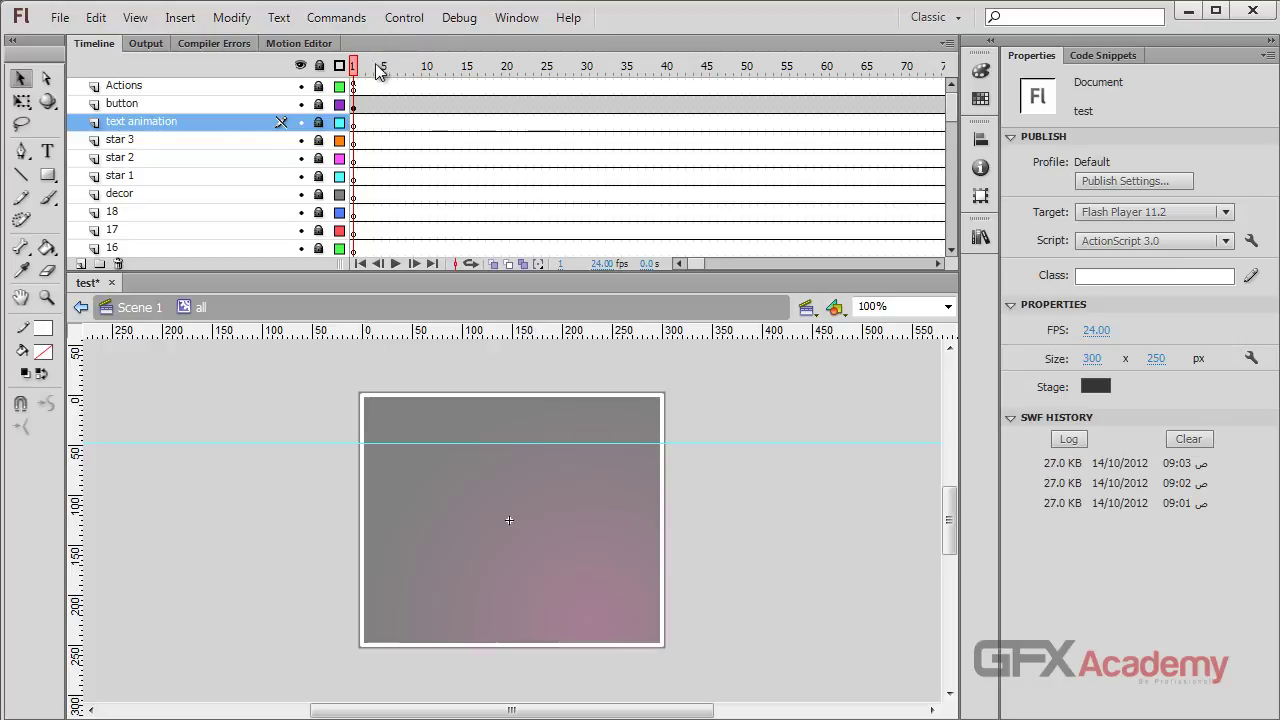
- At frame 244, unlock all layers and hide the mask and line layers below "girl"
{"action": "left_click_drag", "start_coordinate": [382, 66], "coordinate": [498, 66]}
{"action": "left_click", "coordinate": [319, 66]}
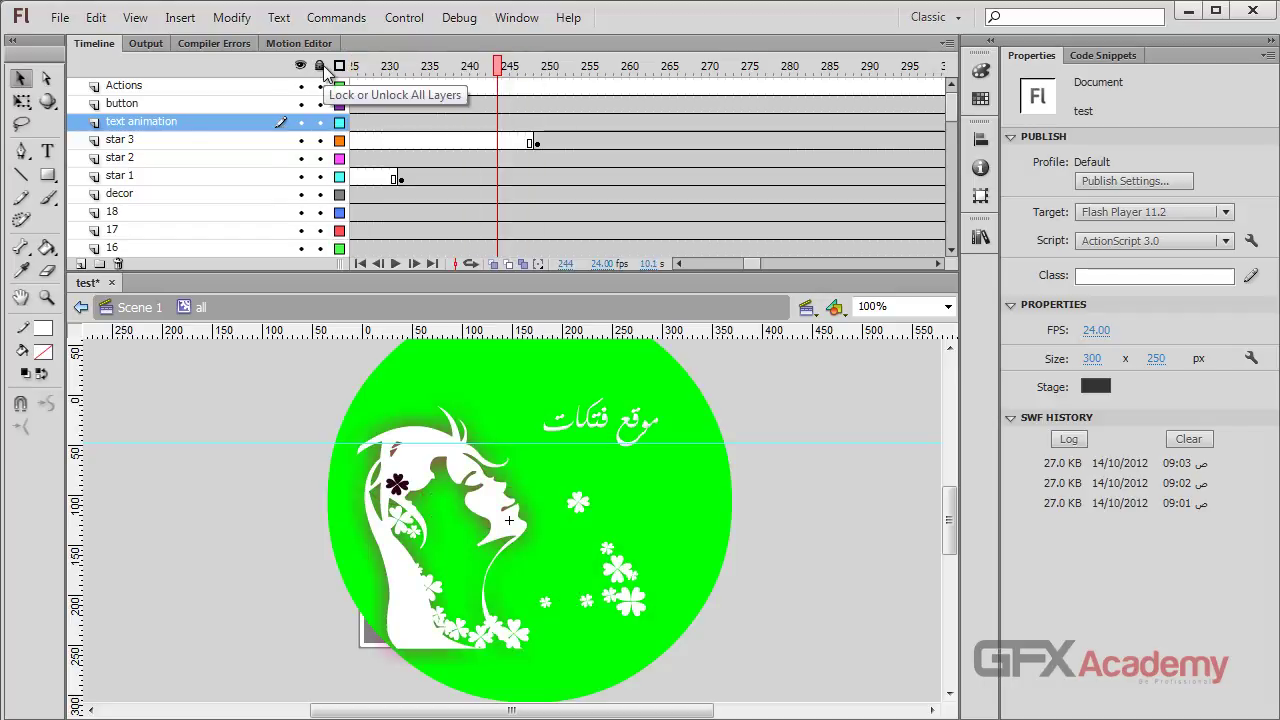
{"action": "scroll", "coordinate": [306, 217], "scroll_direction": "down", "scroll_amount": 8}
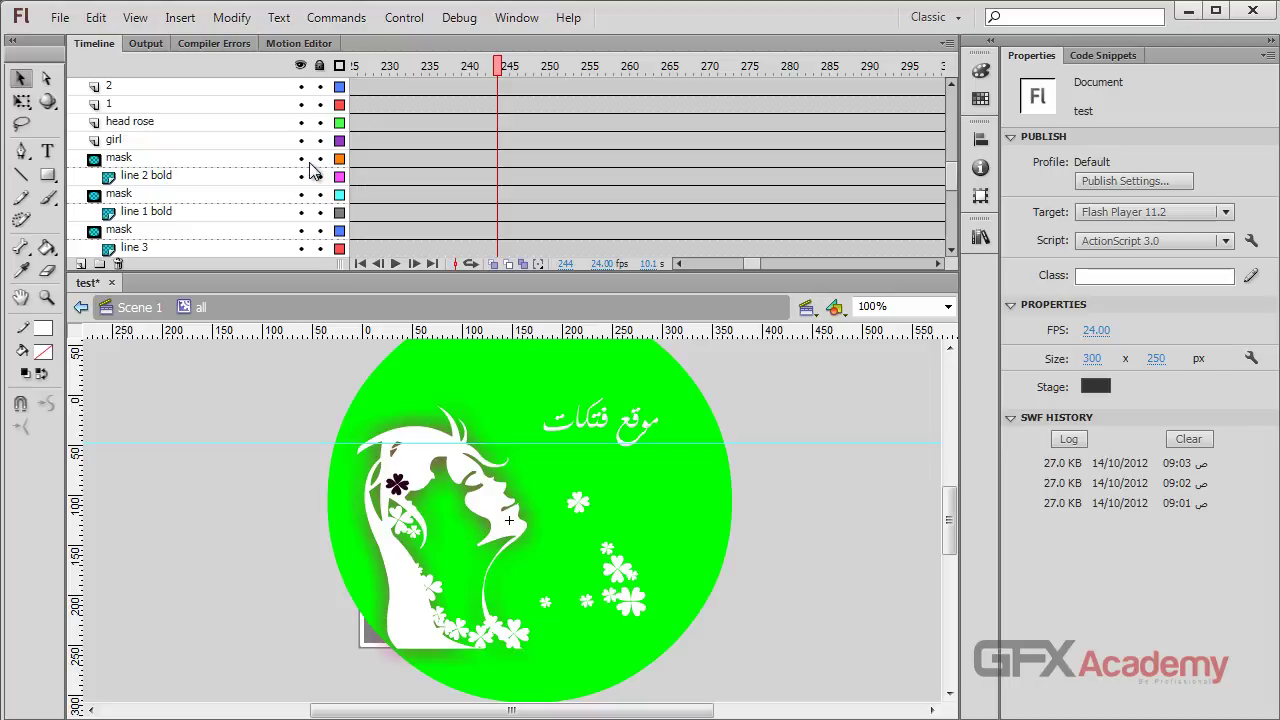
{"action": "left_click_drag", "start_coordinate": [301, 158], "coordinate": [344, 262]}
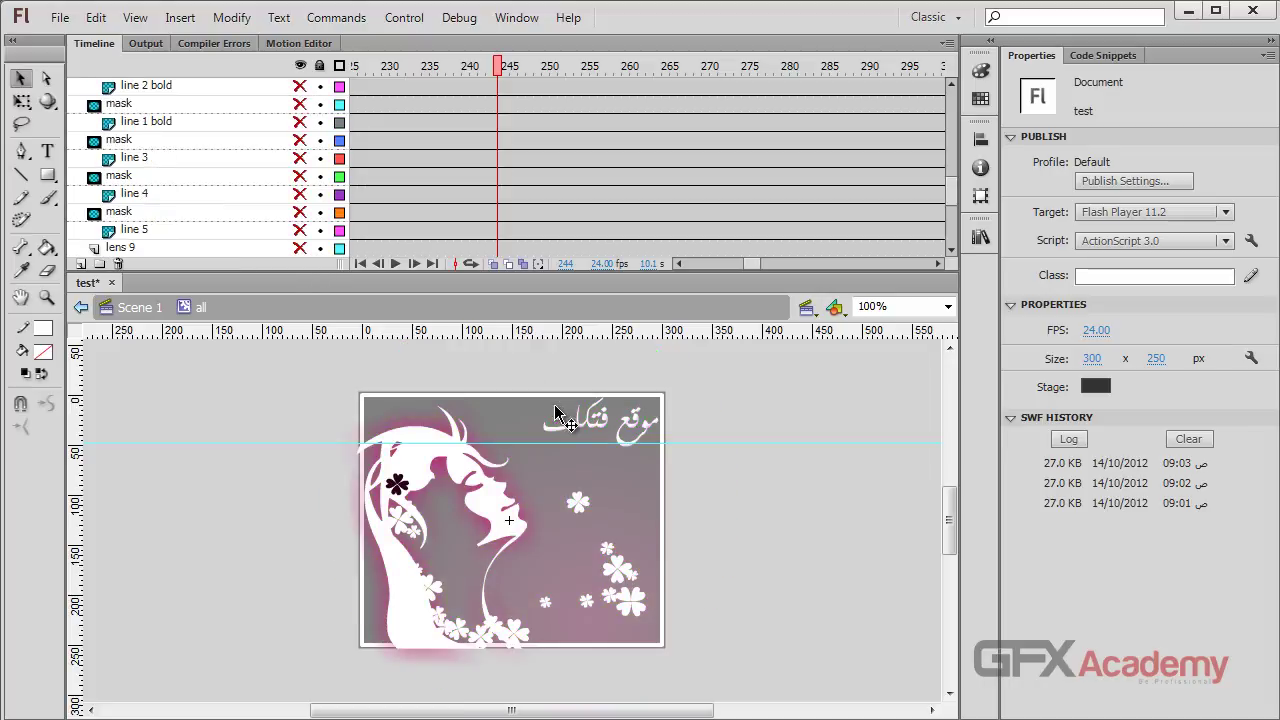
{"action": "left_click", "coordinate": [600, 428]}
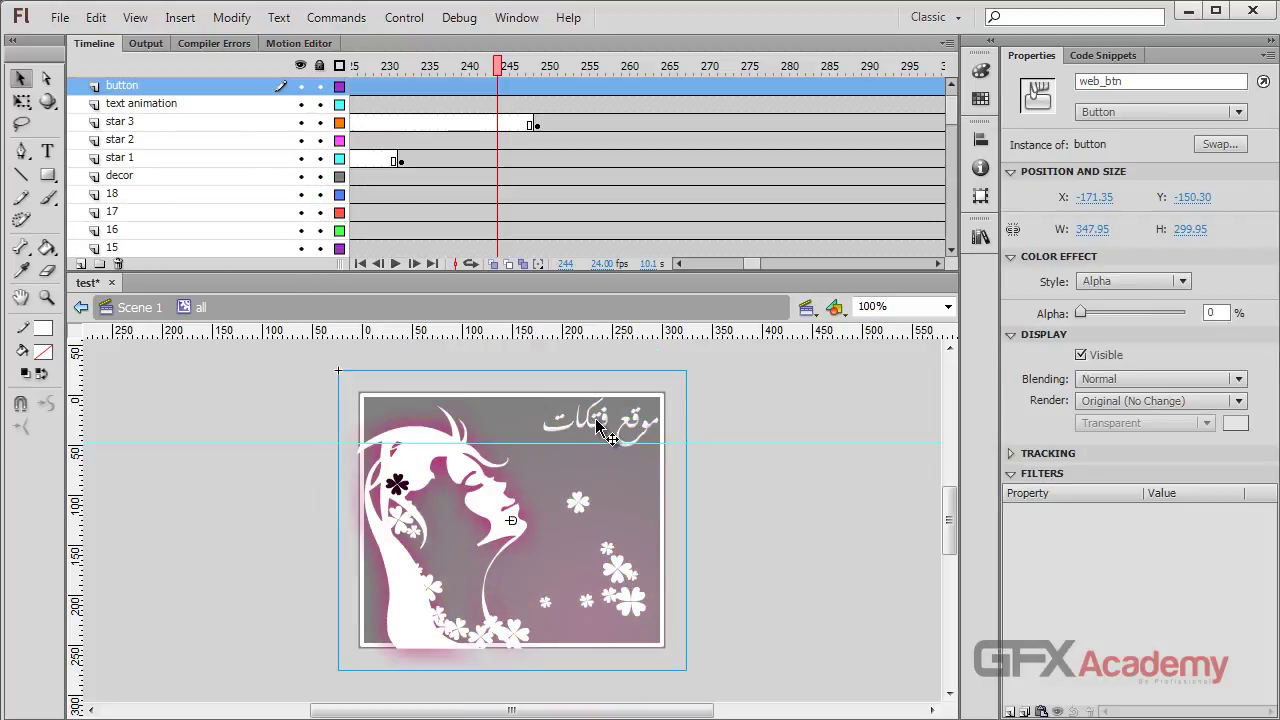
{"action": "double_click", "coordinate": [600, 428]}
{"action": "left_click", "coordinate": [145, 311]}
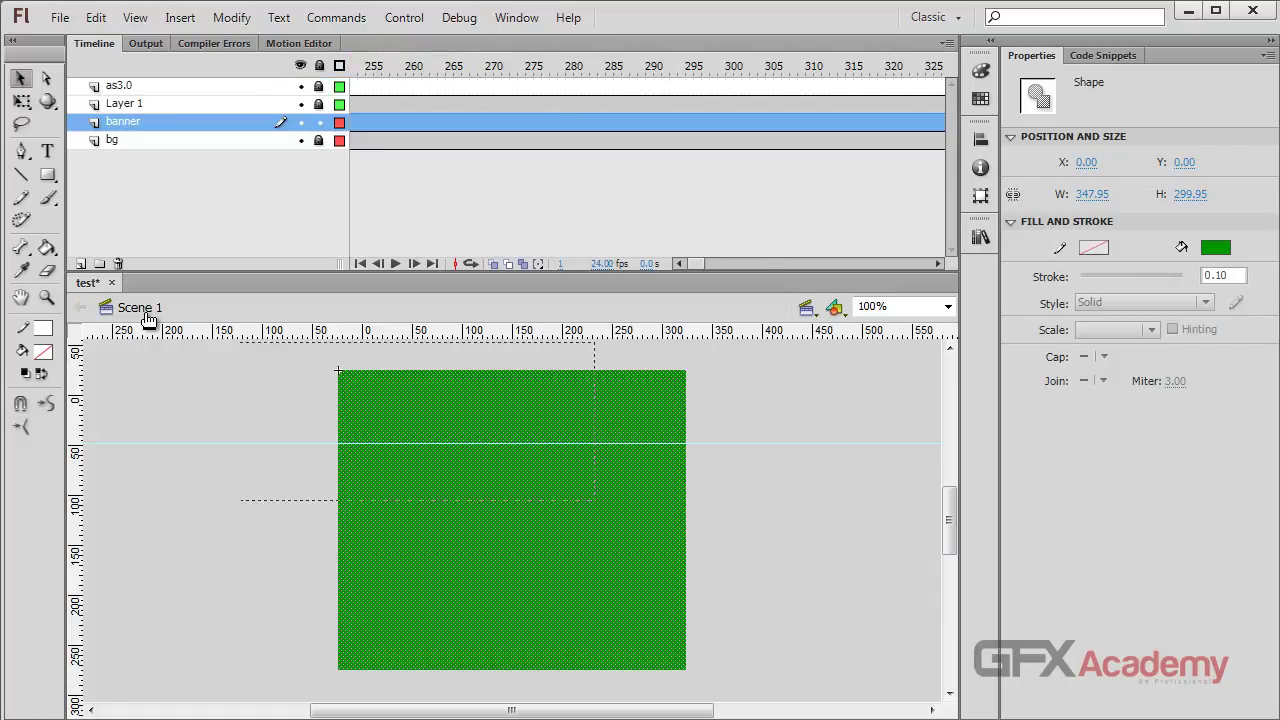
{"action": "double_click", "coordinate": [428, 441]}
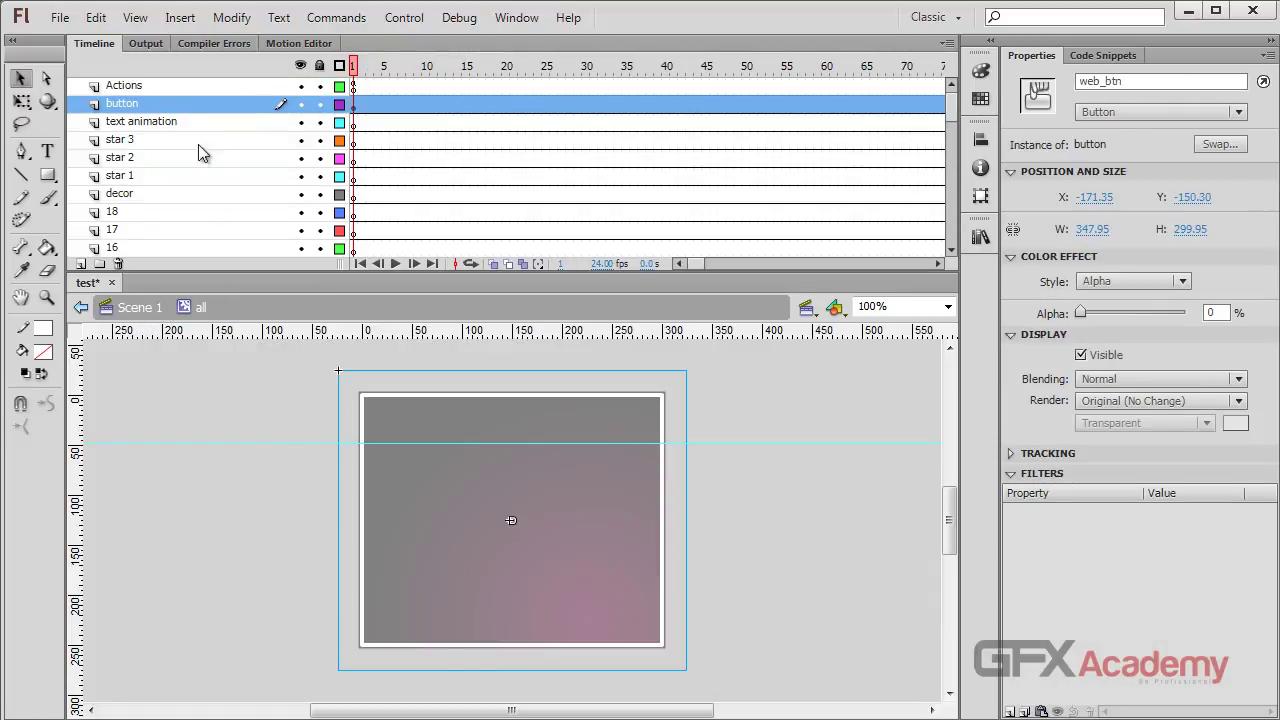
- Lock the "button" layer and open the Text animation clip for editing from frame 230
{"action": "left_click", "coordinate": [320, 105]}
{"action": "left_click", "coordinate": [510, 437]}
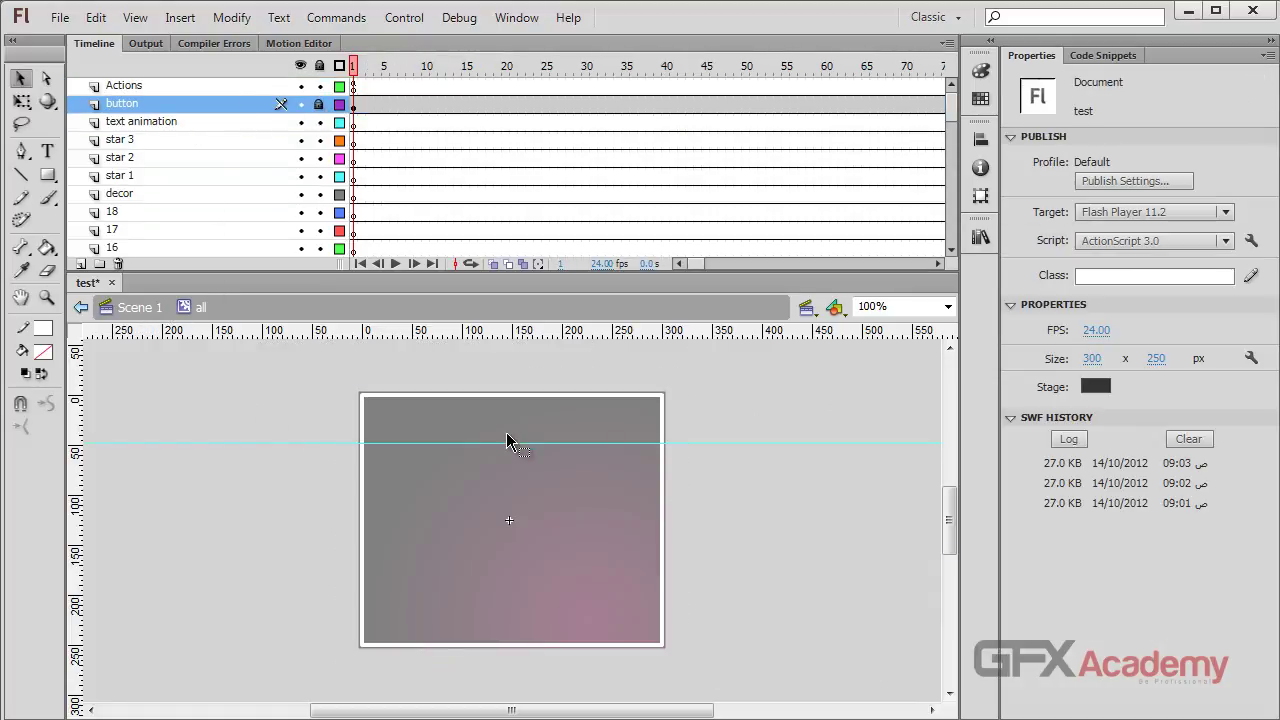
{"action": "left_click_drag", "start_coordinate": [428, 68], "coordinate": [588, 68]}
{"action": "left_click", "coordinate": [604, 420]}
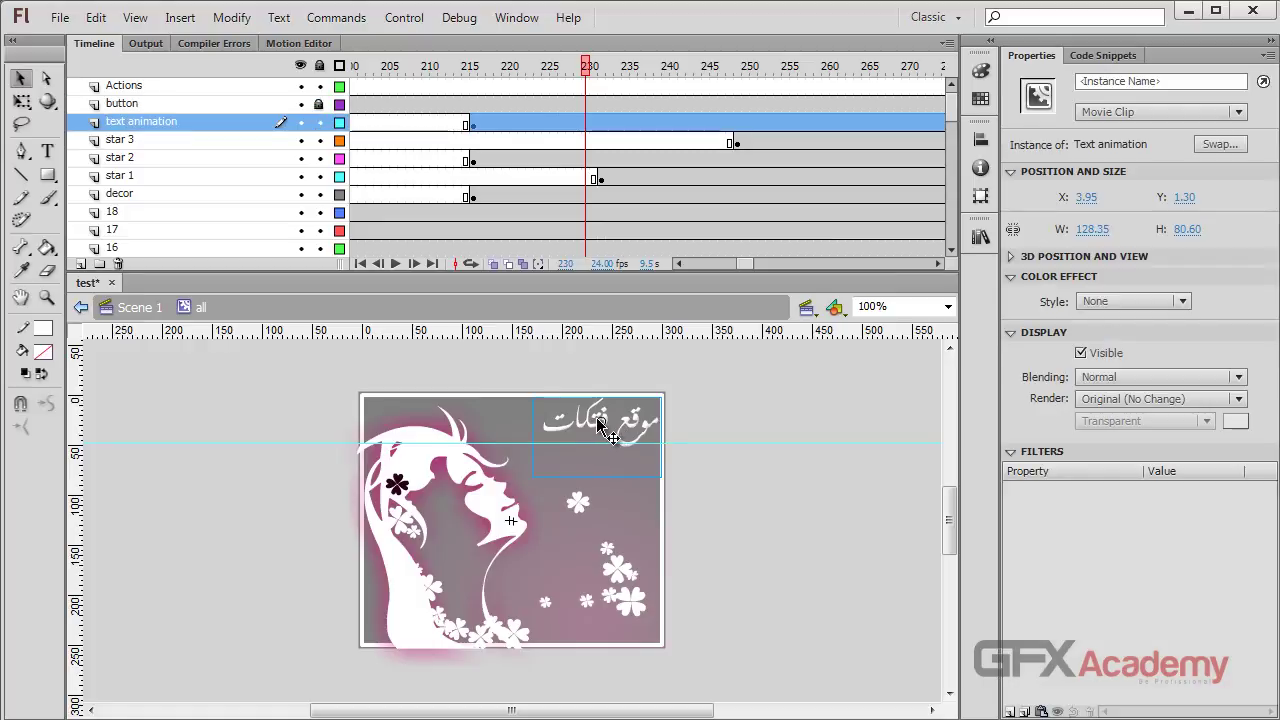
{"action": "double_click", "coordinate": [604, 424]}
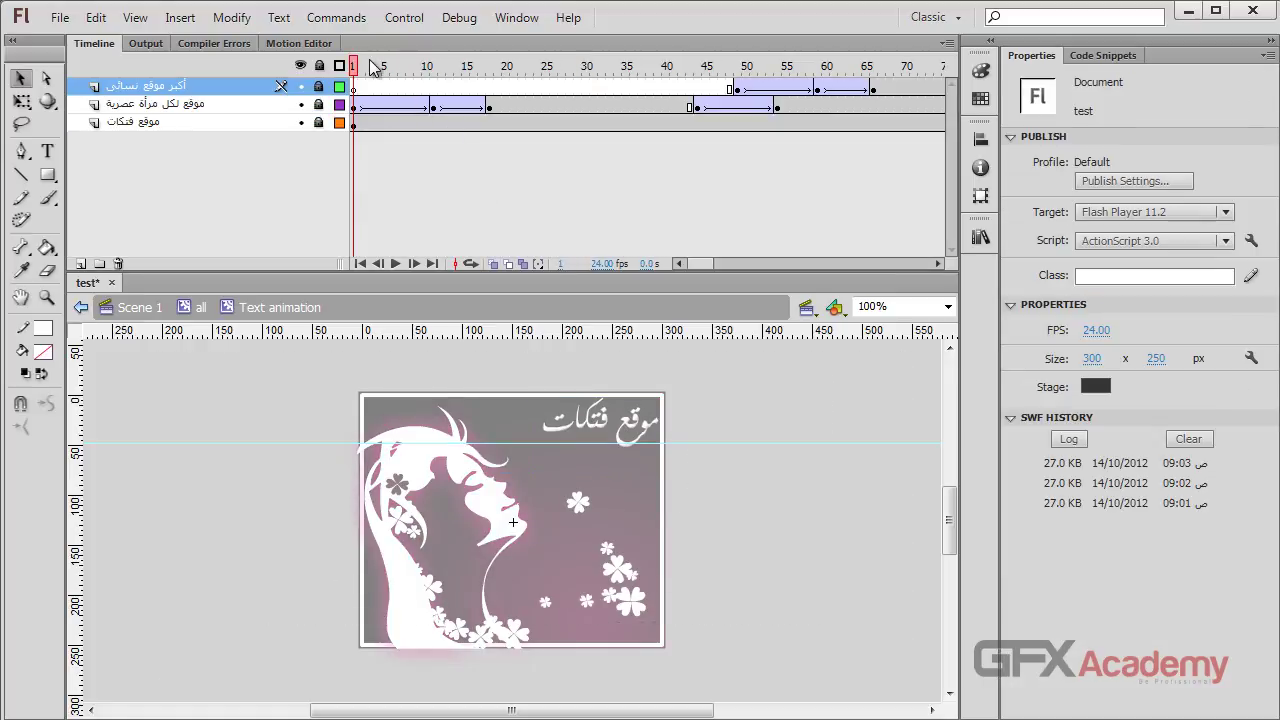
- Move the playhead to frame 39, then unlock and select the "موقع فتكات" layer
{"action": "left_click_drag", "start_coordinate": [376, 68], "coordinate": [650, 88]}
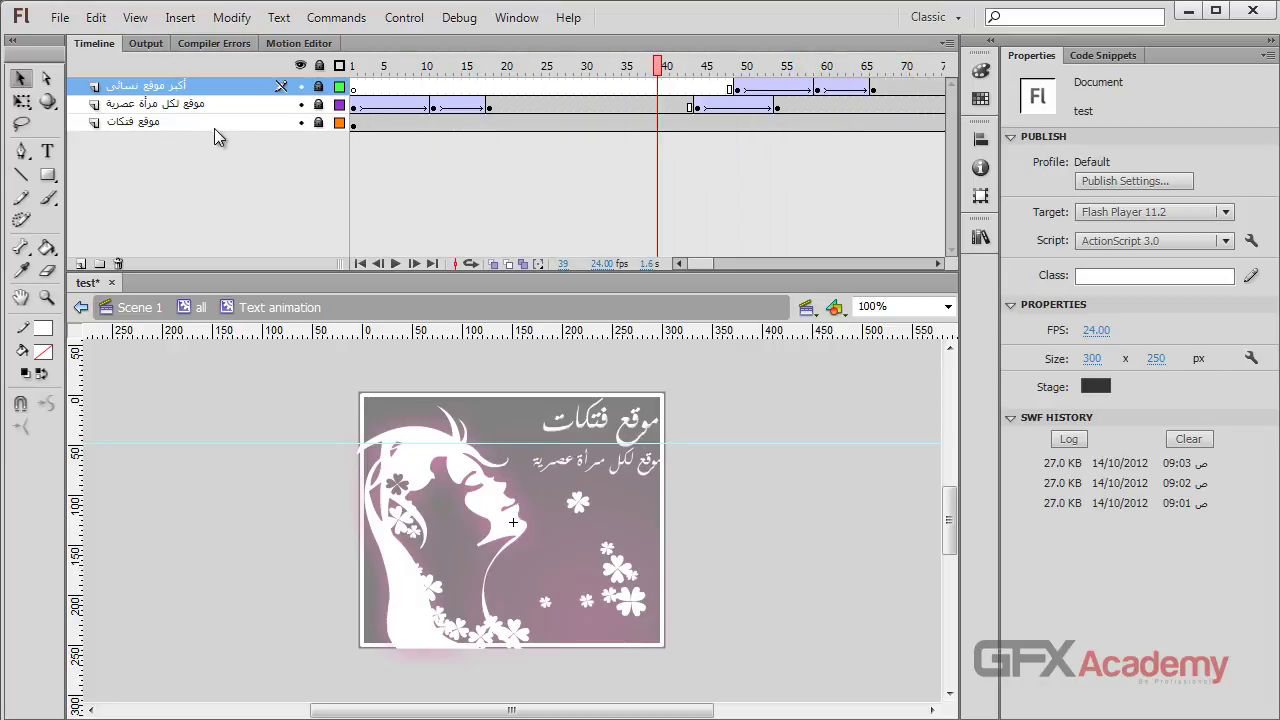
{"action": "left_click", "coordinate": [319, 122]}
{"action": "left_click", "coordinate": [266, 128]}
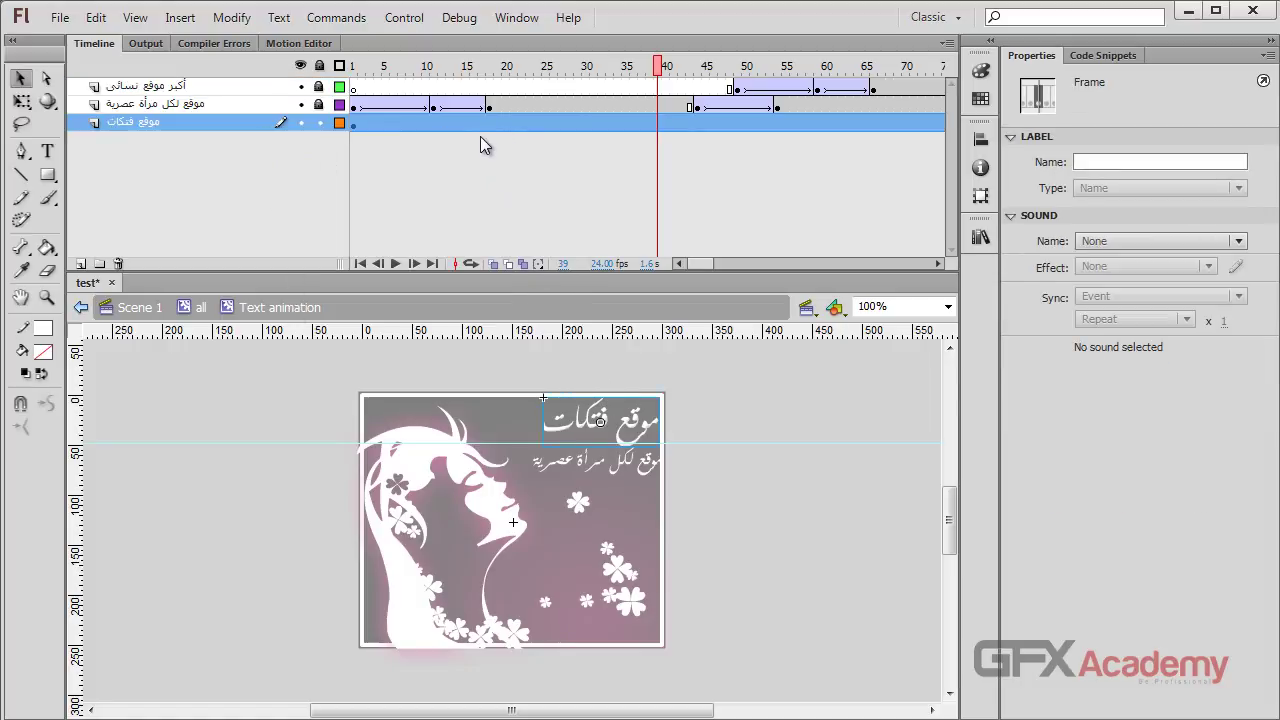
- Try inserting a blank keyframe at frame 22 of the "موقع فتكات" layer and undo it
{"action": "left_click", "coordinate": [486, 123]}
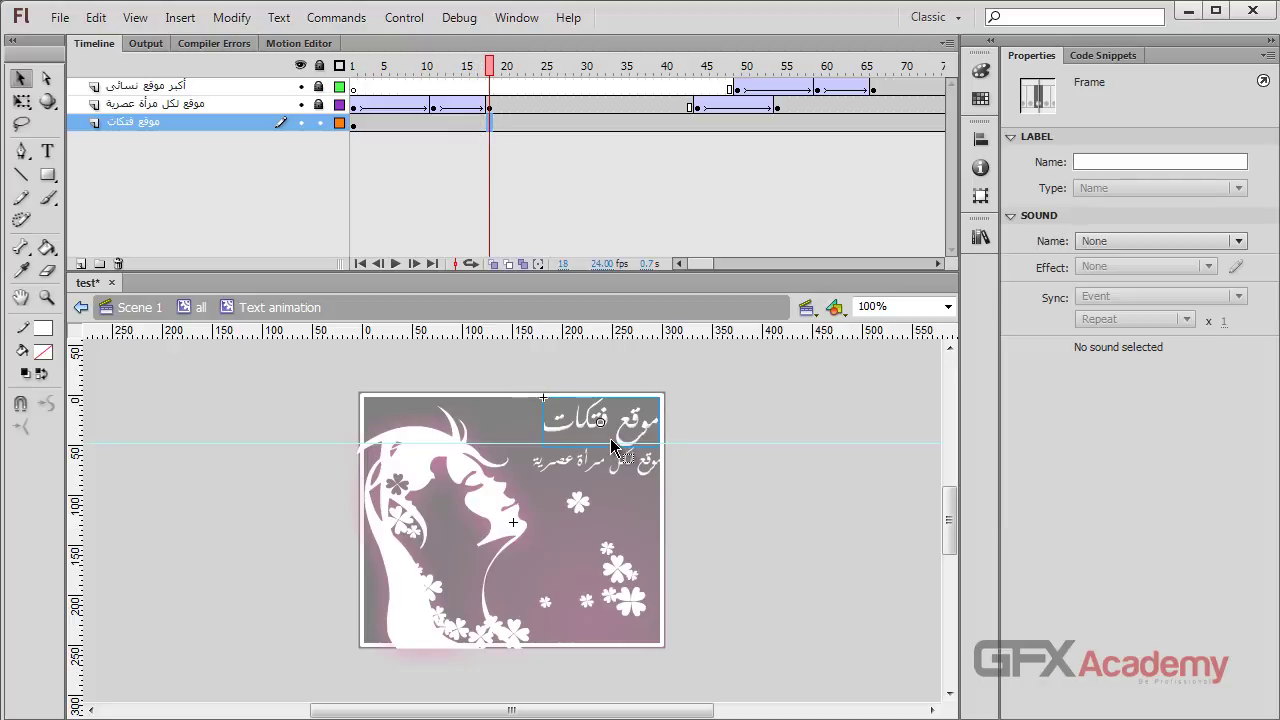
{"action": "left_click", "coordinate": [471, 128]}
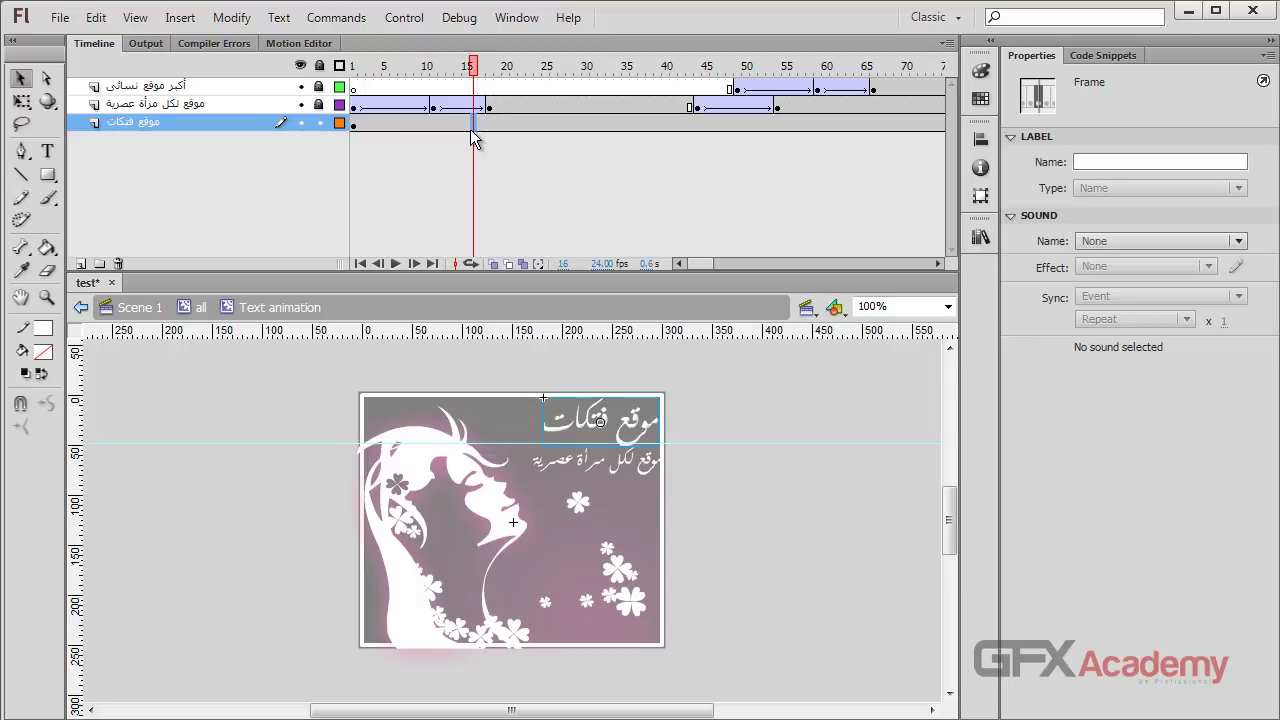
{"action": "left_click", "coordinate": [480, 124]}
{"action": "left_click", "coordinate": [489, 123]}
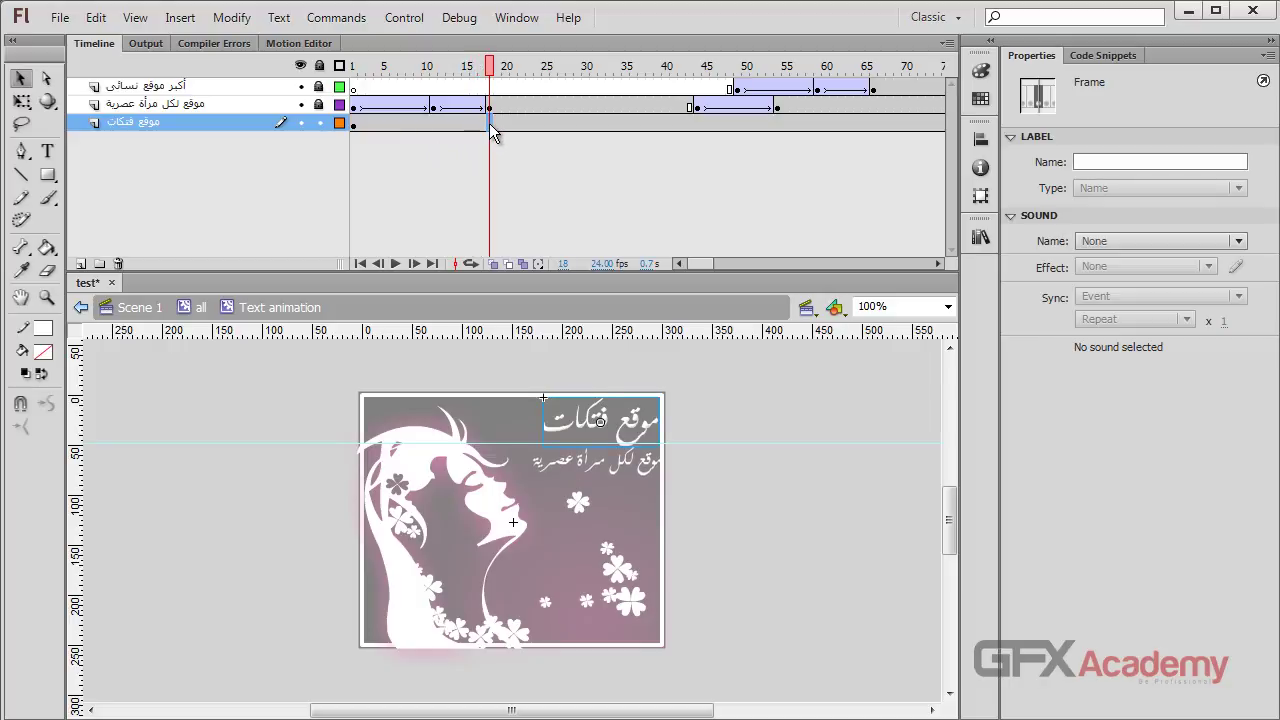
{"action": "left_click", "coordinate": [505, 124]}
{"action": "left_click", "coordinate": [520, 124]}
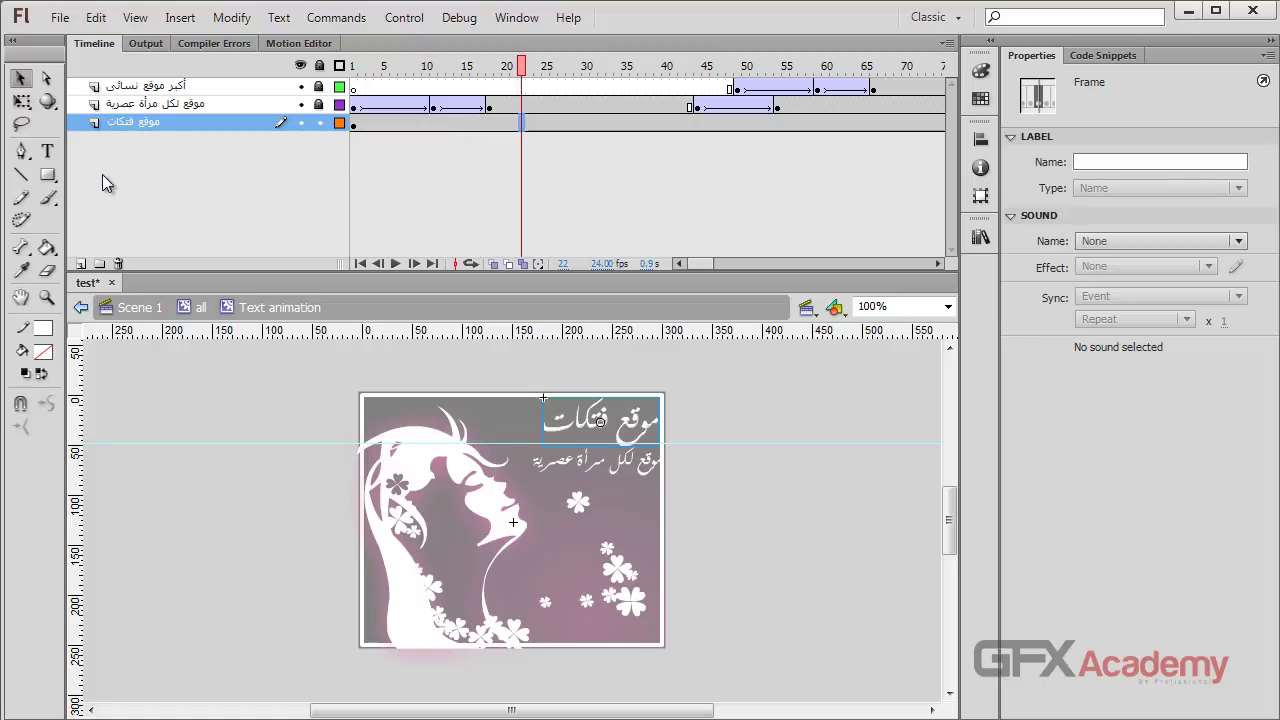
{"action": "key", "text": "F7"}
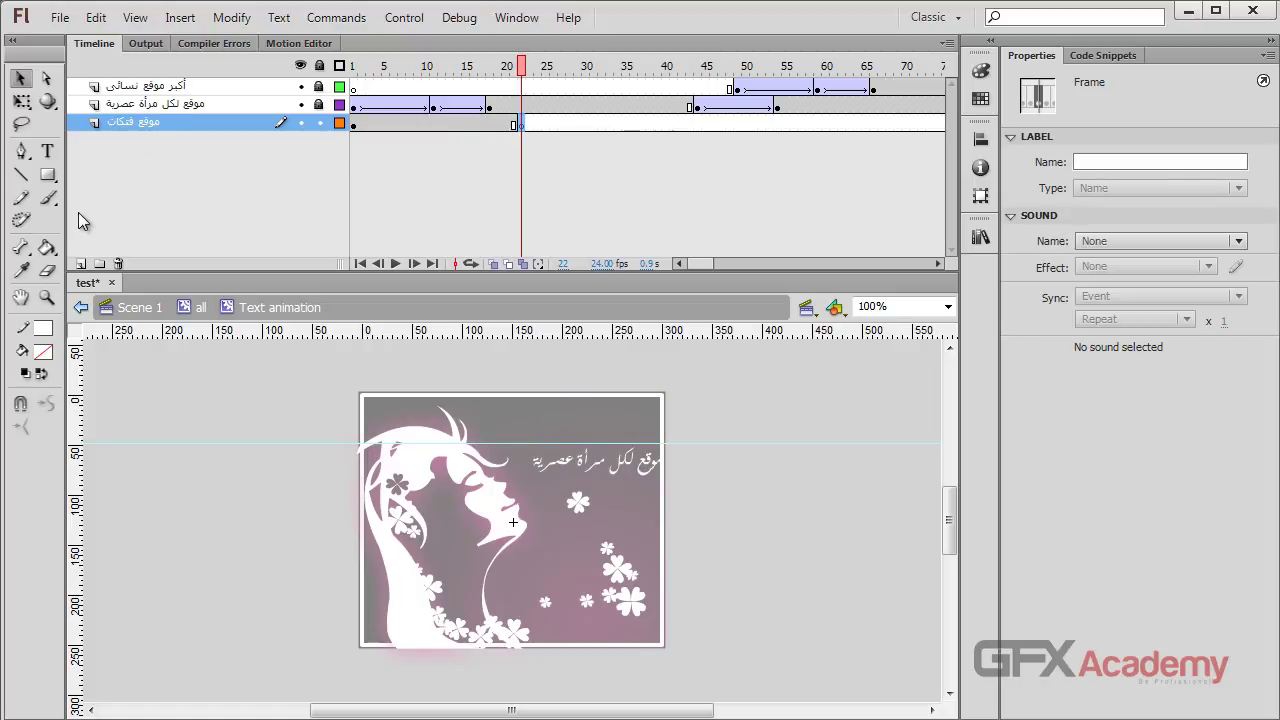
{"action": "key", "text": "ctrl+shift+v"}
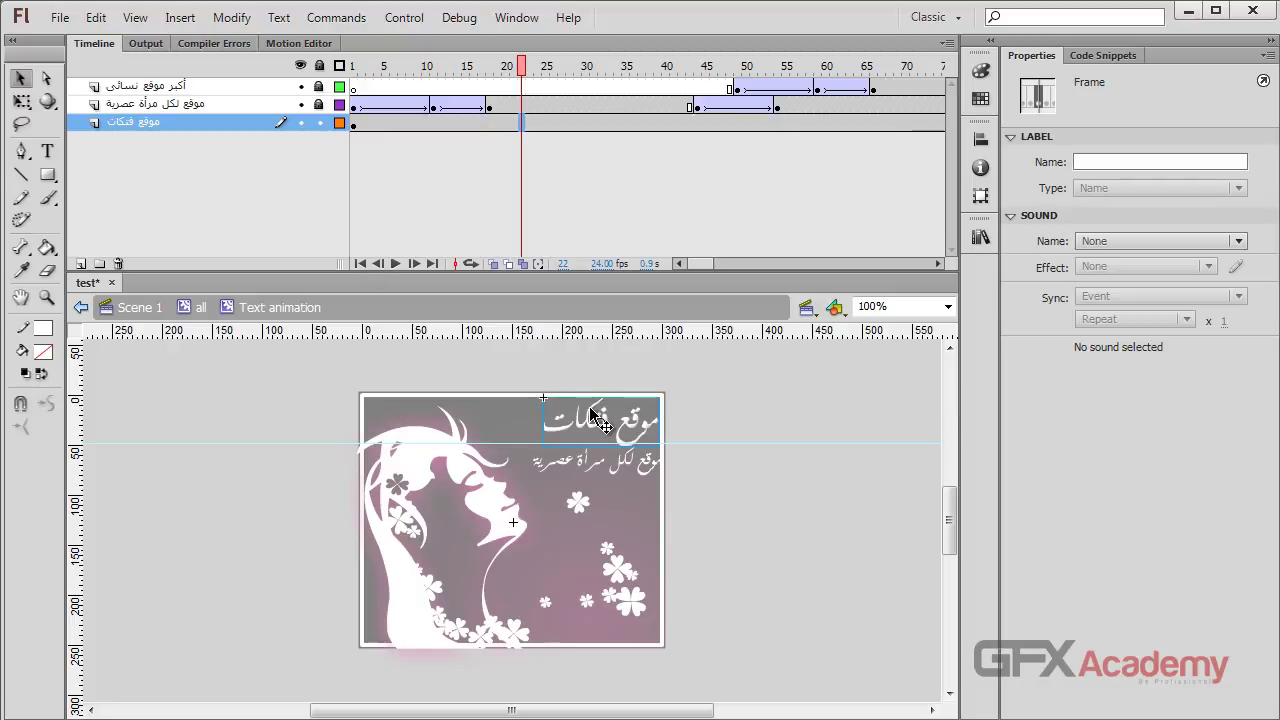
- Open the "موقع فتكات" title symbol for editing and select frame 20 of Layer 1
{"action": "double_click", "coordinate": [597, 420]}
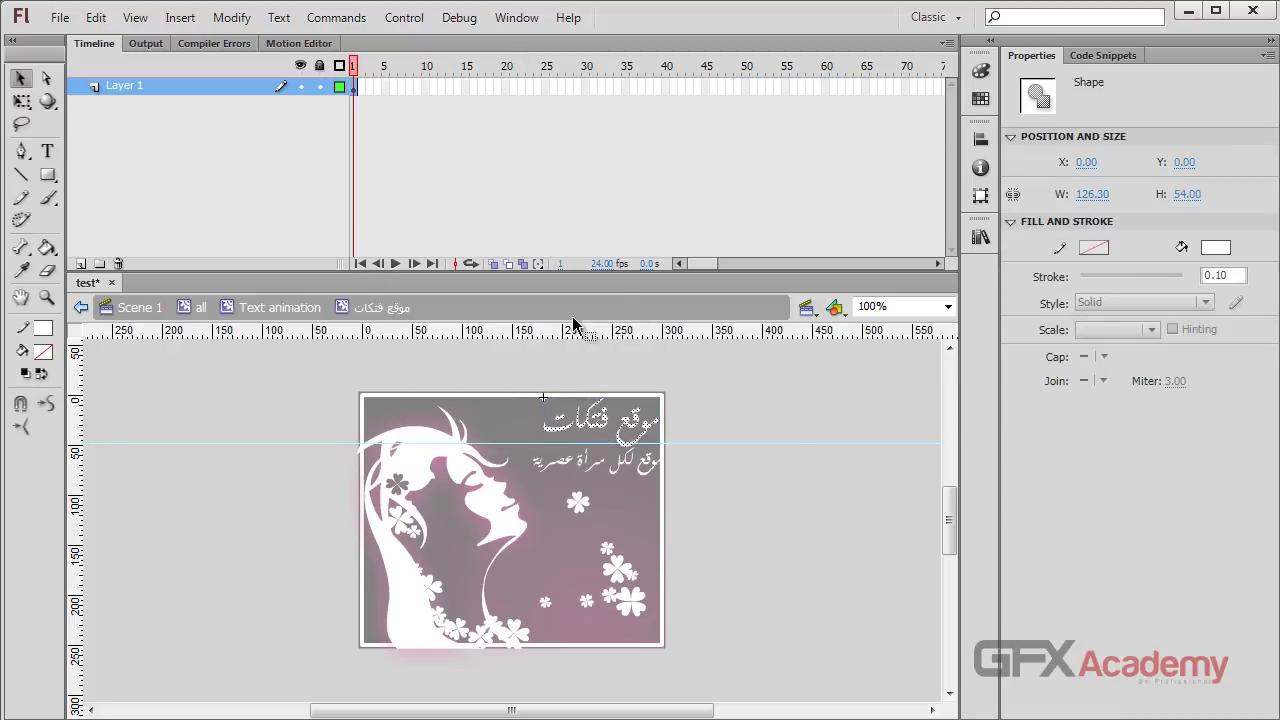
{"action": "left_click", "coordinate": [507, 86]}
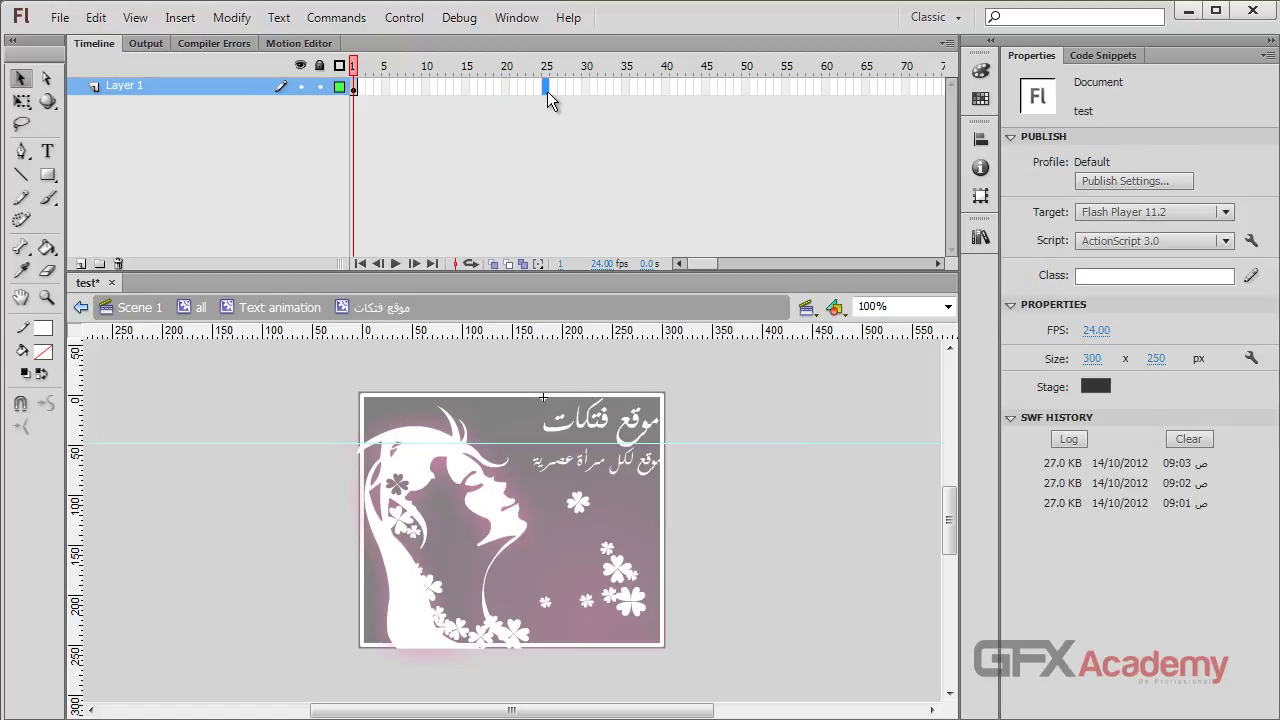
{"action": "left_click", "coordinate": [506, 88]}
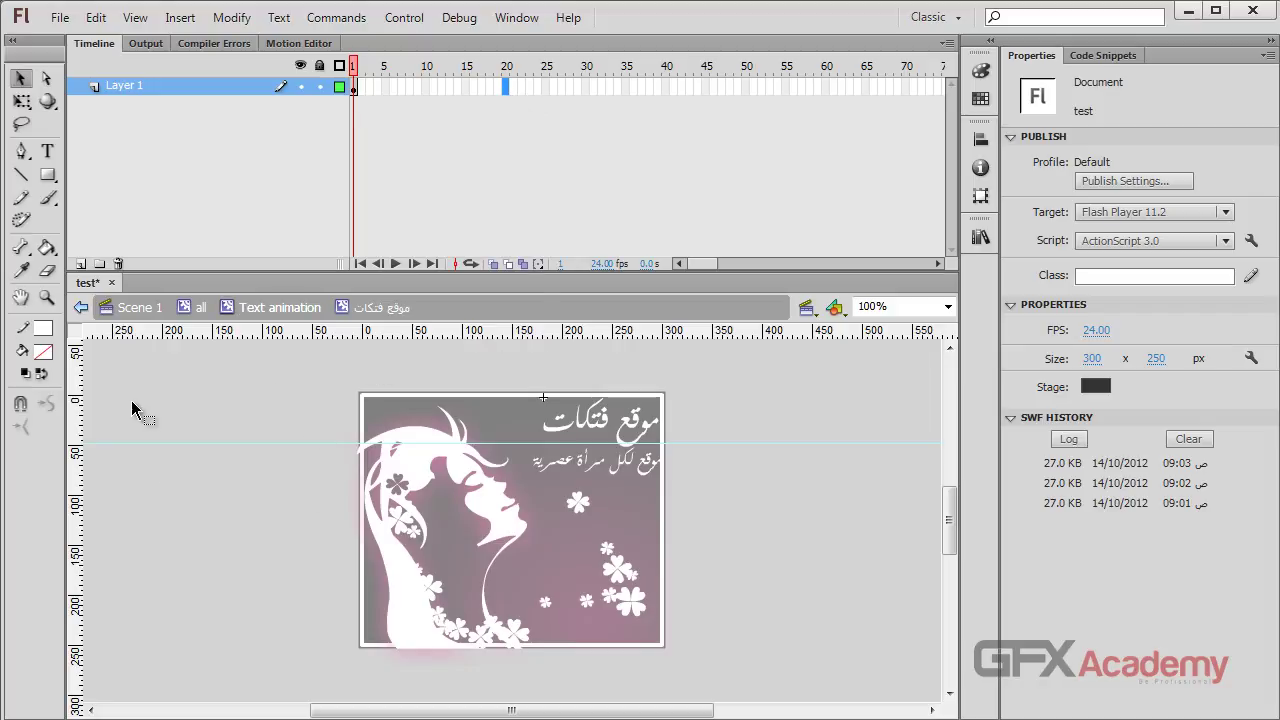
- Add white text reading "اضغط هنا لزيارة موقعنا" on the empty area beside the banner
{"action": "left_click", "coordinate": [47, 151]}
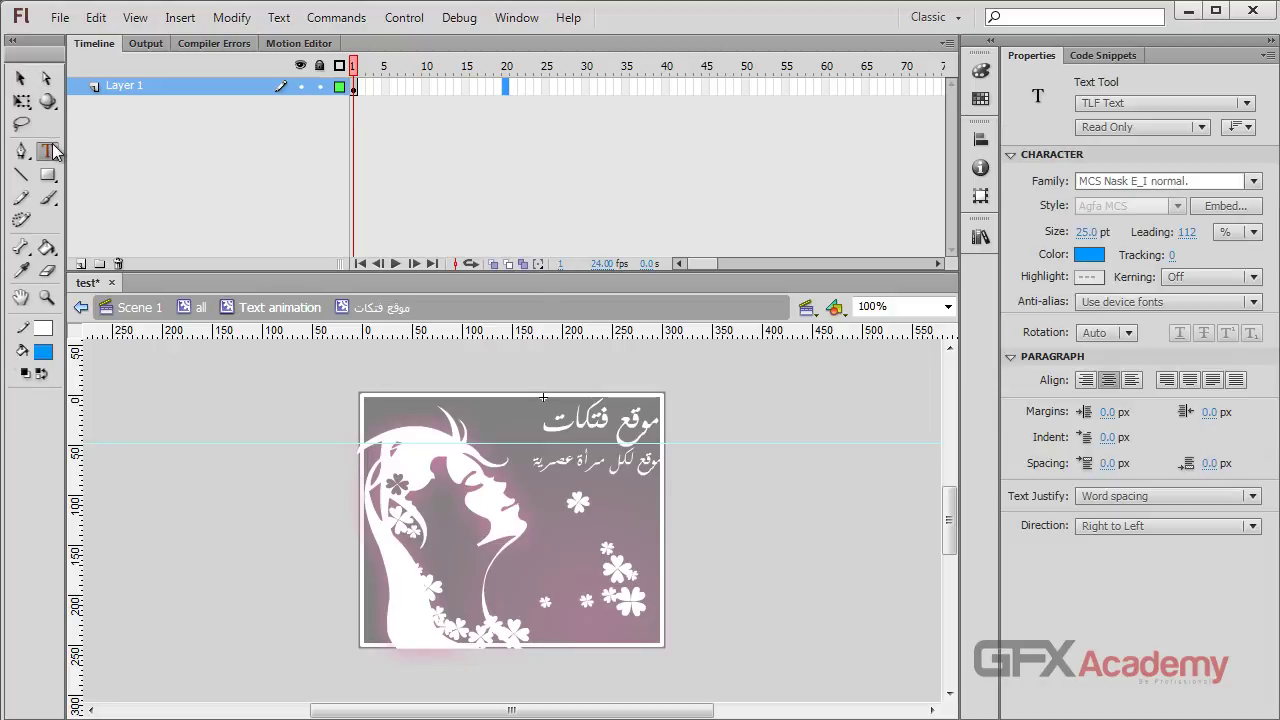
{"action": "left_click", "coordinate": [43, 358]}
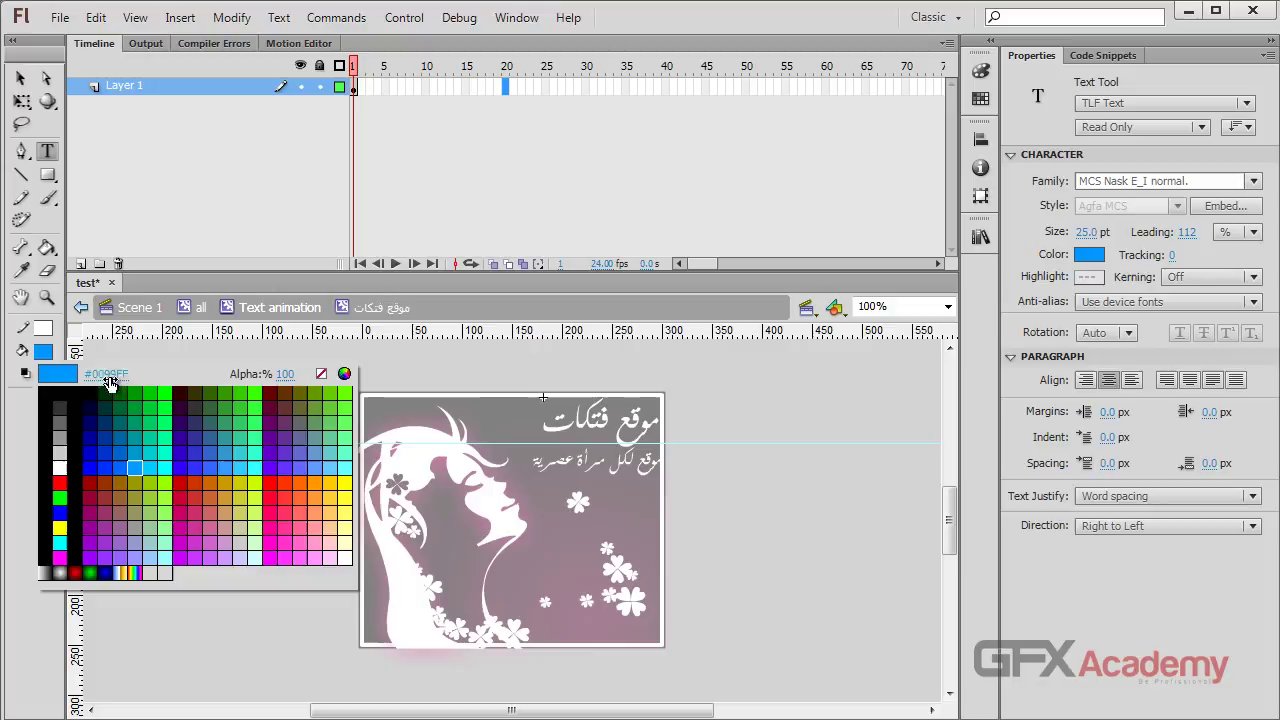
{"action": "left_click", "coordinate": [64, 460]}
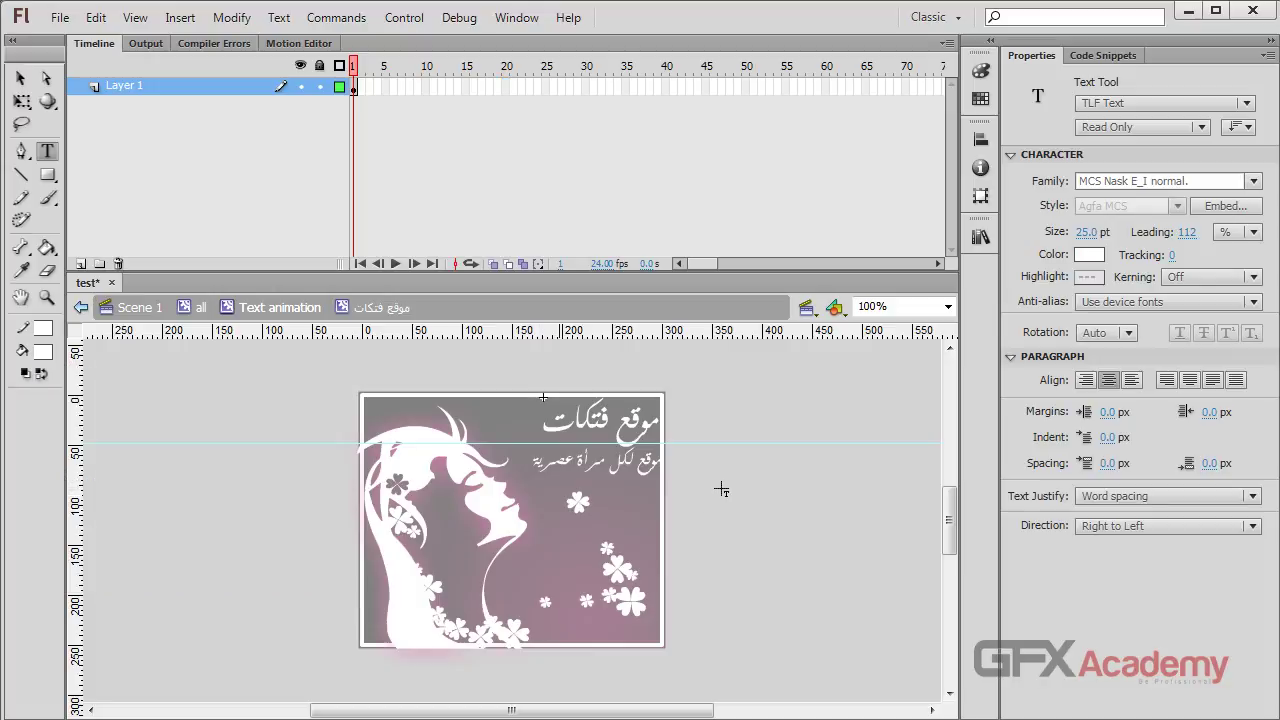
{"action": "left_click", "coordinate": [777, 490]}
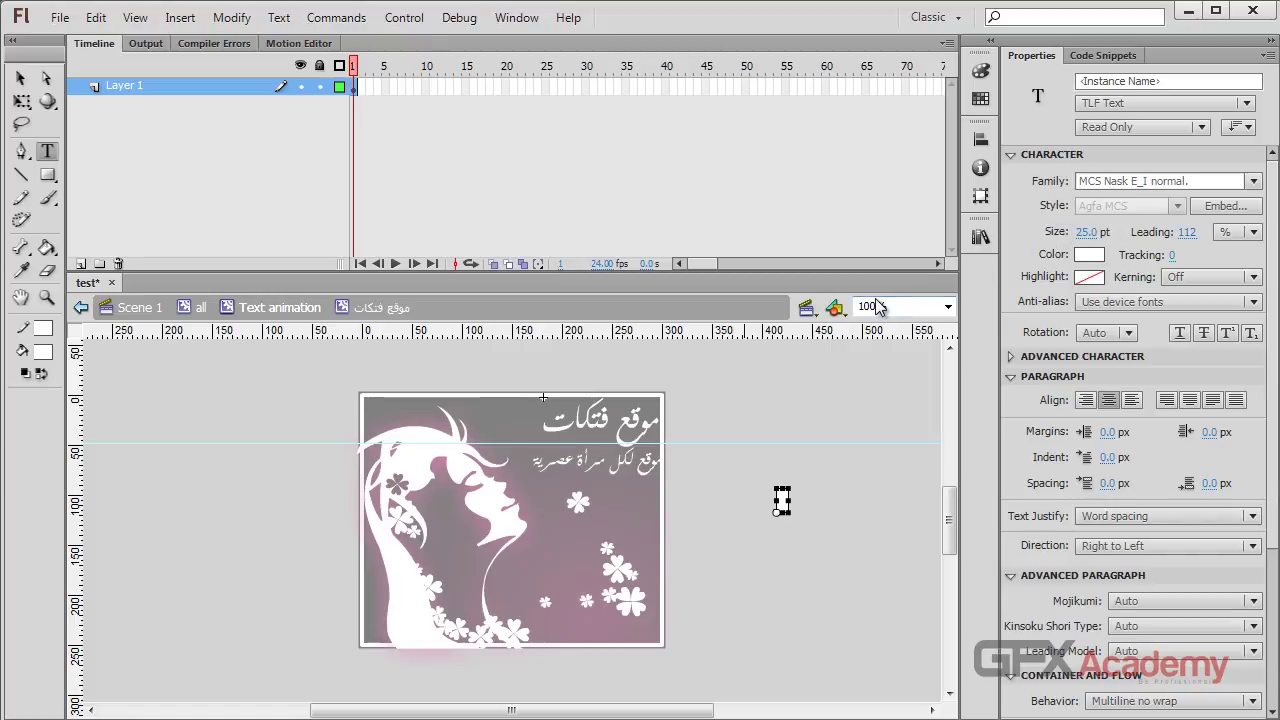
{"action": "type", "text": "اضغط هنا ل"}
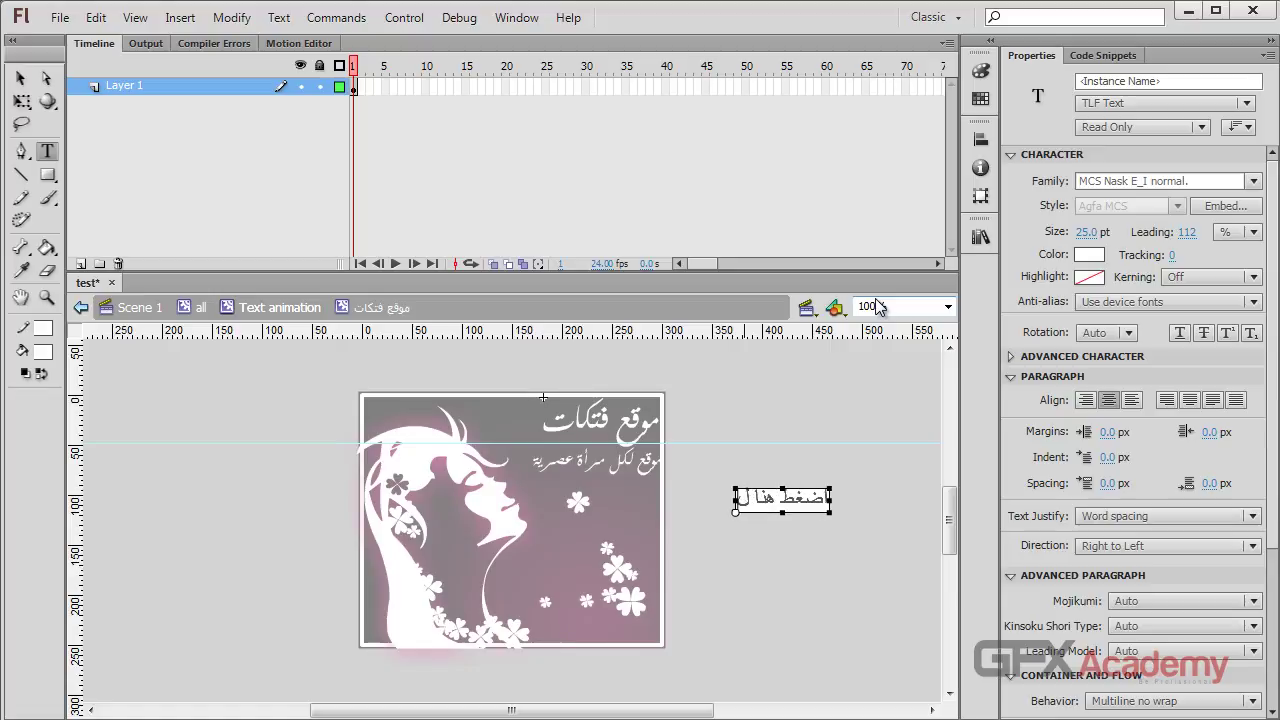
{"action": "type", "text": "زيارة موق"}
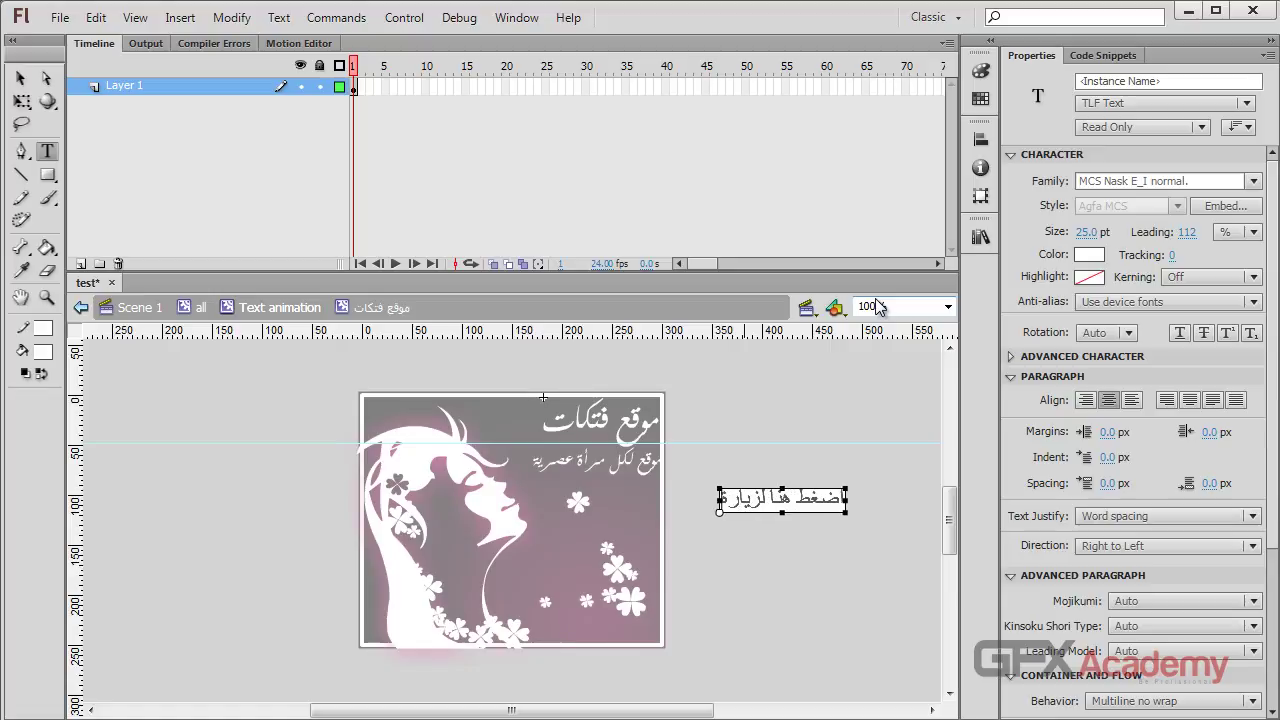
{"action": "type", "text": "عنا"}
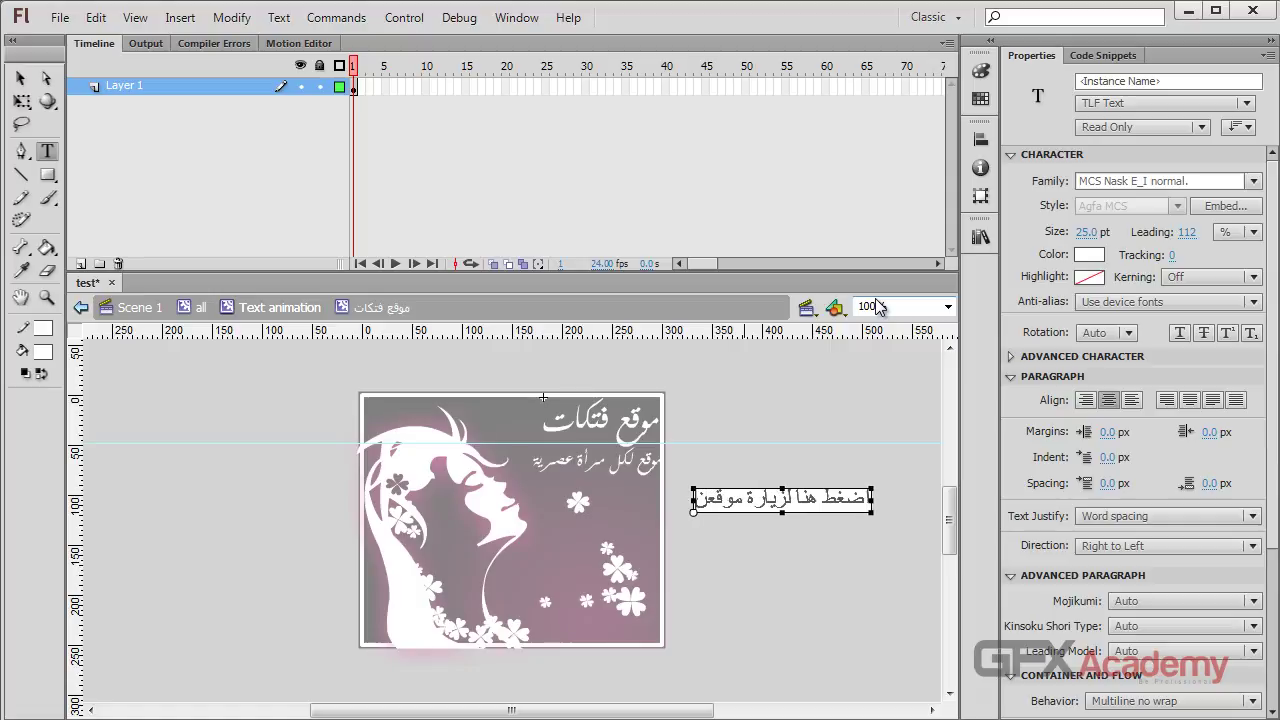
- Shorten the new text to "اضغط هنا" and place it on the banner directly beside the title
{"action": "left_click", "coordinate": [20, 78]}
{"action": "left_click_drag", "start_coordinate": [823, 514], "coordinate": [639, 387]}
{"action": "double_click", "coordinate": [784, 390]}
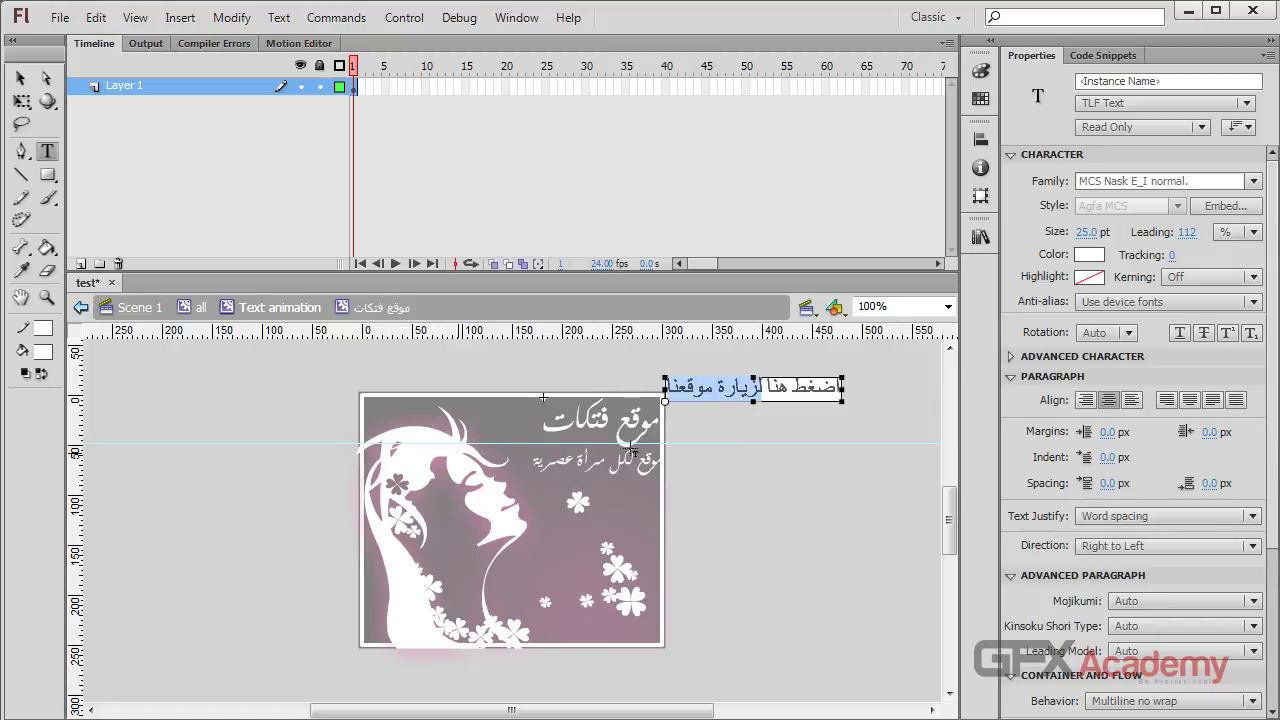
{"action": "key", "text": "BackSpace"}
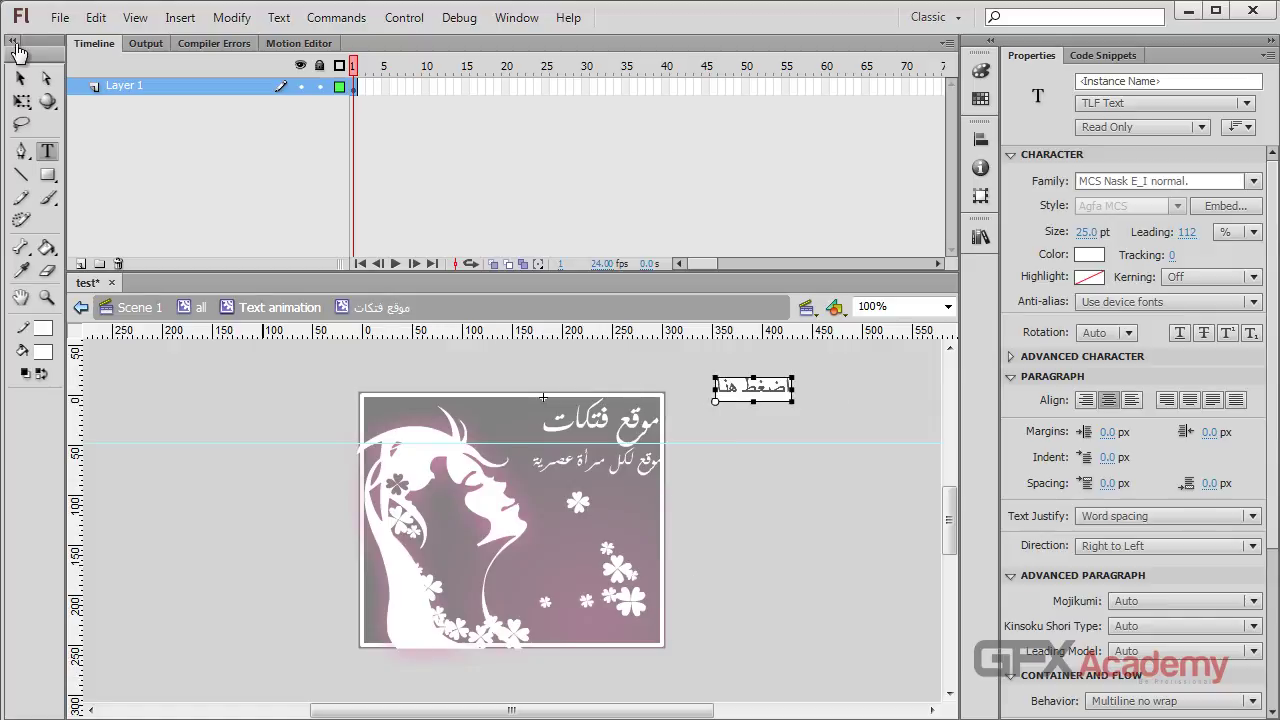
{"action": "left_click", "coordinate": [24, 80]}
{"action": "left_click_drag", "start_coordinate": [763, 394], "coordinate": [510, 427]}
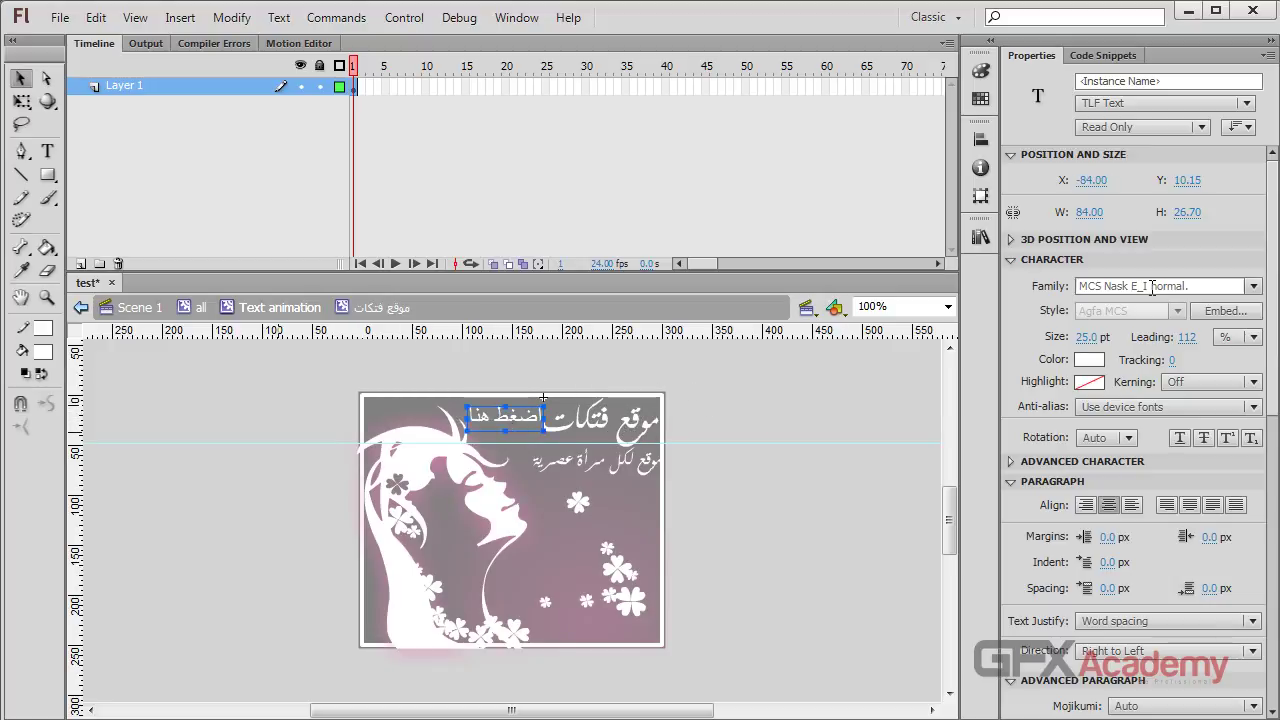
- Set the font size of the "اضغط هنا" text to 33 pt
{"action": "left_click", "coordinate": [1164, 288]}
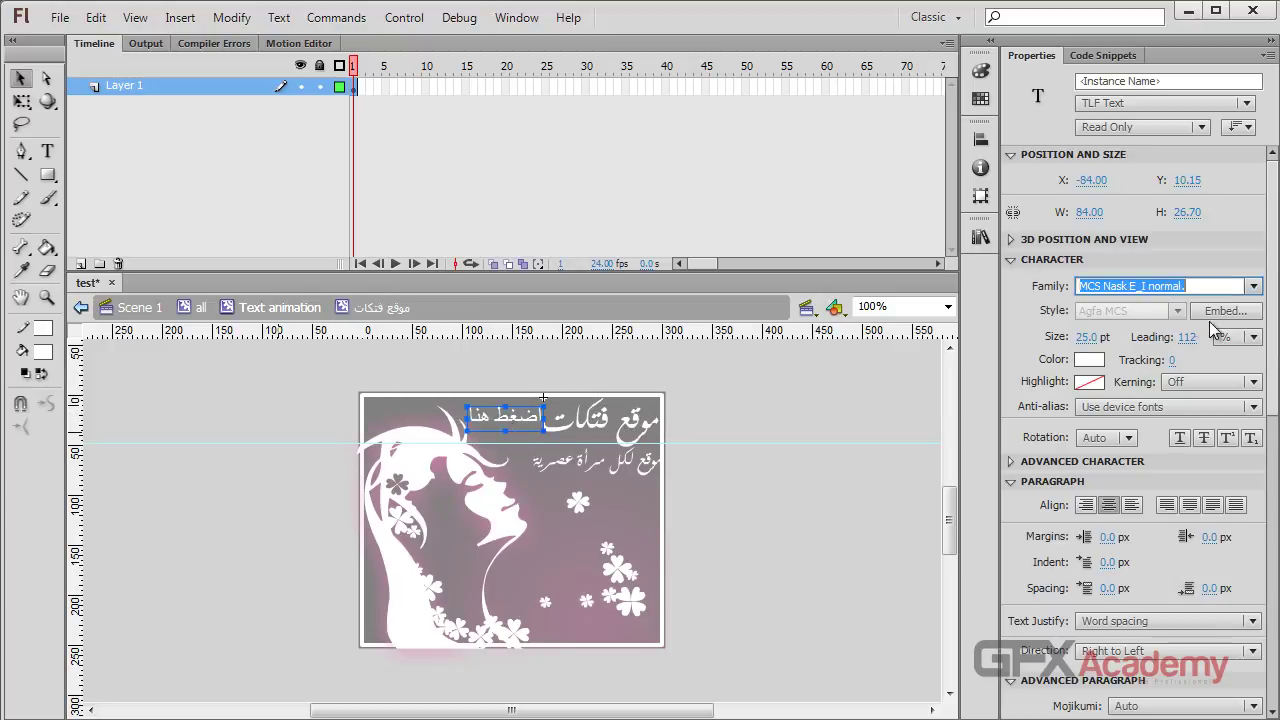
{"action": "left_click", "coordinate": [1087, 337]}
{"action": "type", "text": "33"}
{"action": "key", "text": "Return"}
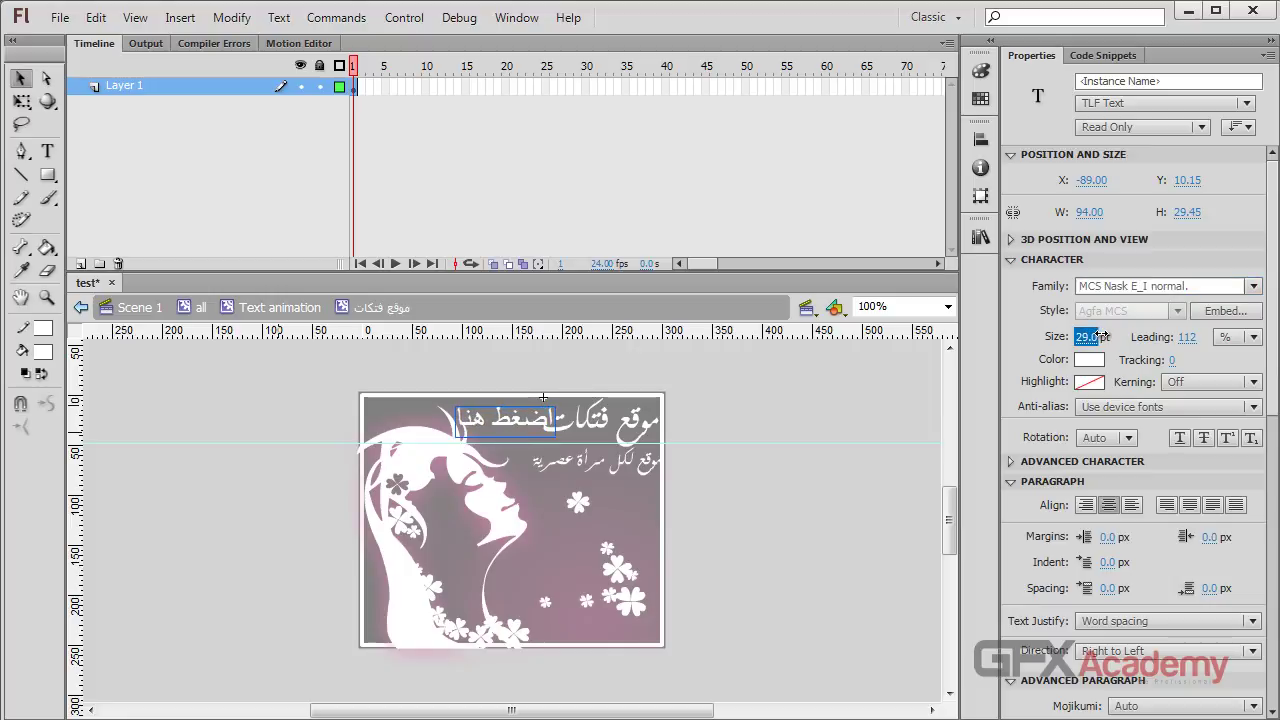
- Try successive fonts on the "اضغط هنا" text, including MCS Quds S_I normal, Motken K Traffic and PT Bold Arch
{"action": "left_click", "coordinate": [1115, 289]}
{"action": "key", "text": "Down"}
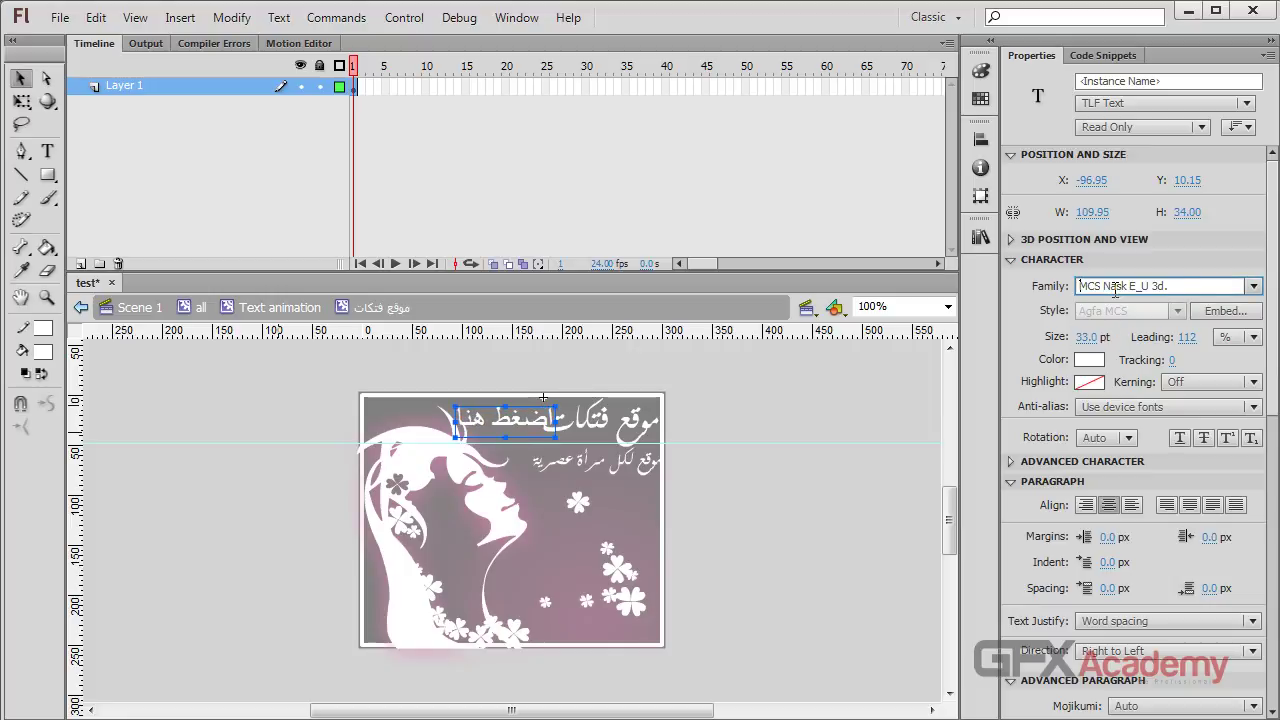
{"action": "key", "text": "Down"}
{"action": "key", "text": "Down"}
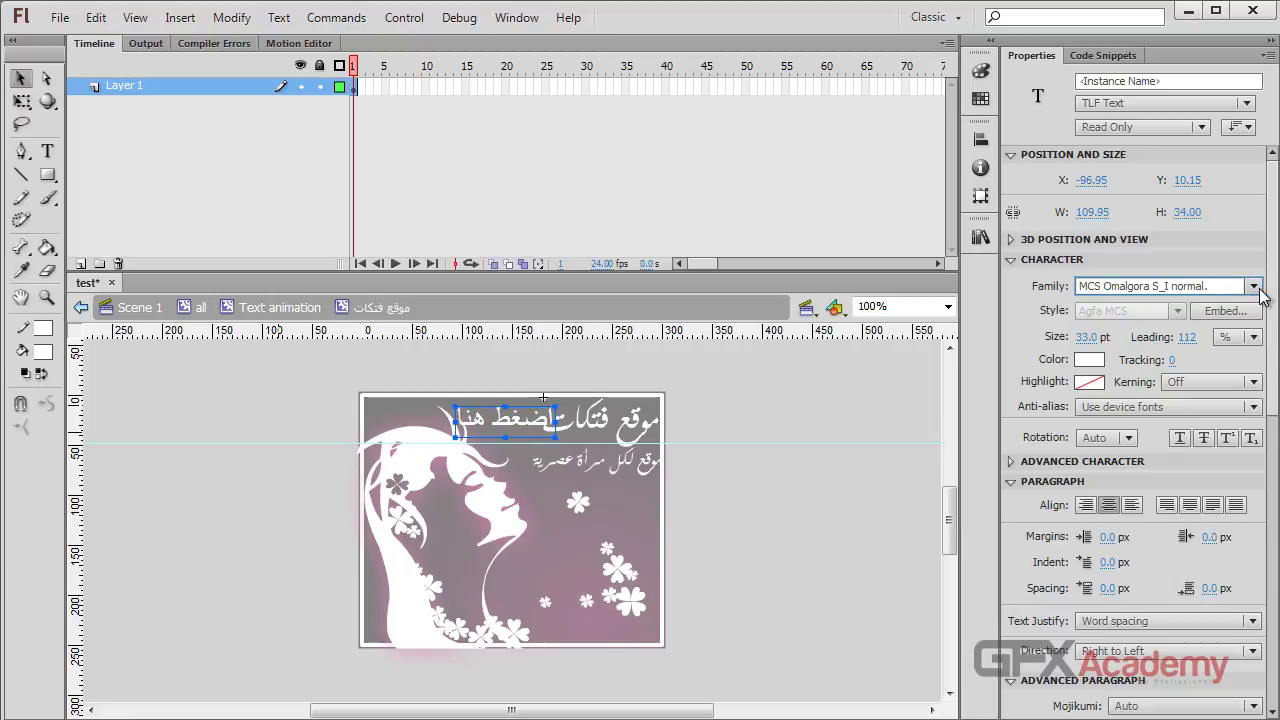
{"action": "left_click", "coordinate": [1255, 287]}
{"action": "left_click", "coordinate": [1135, 467]}
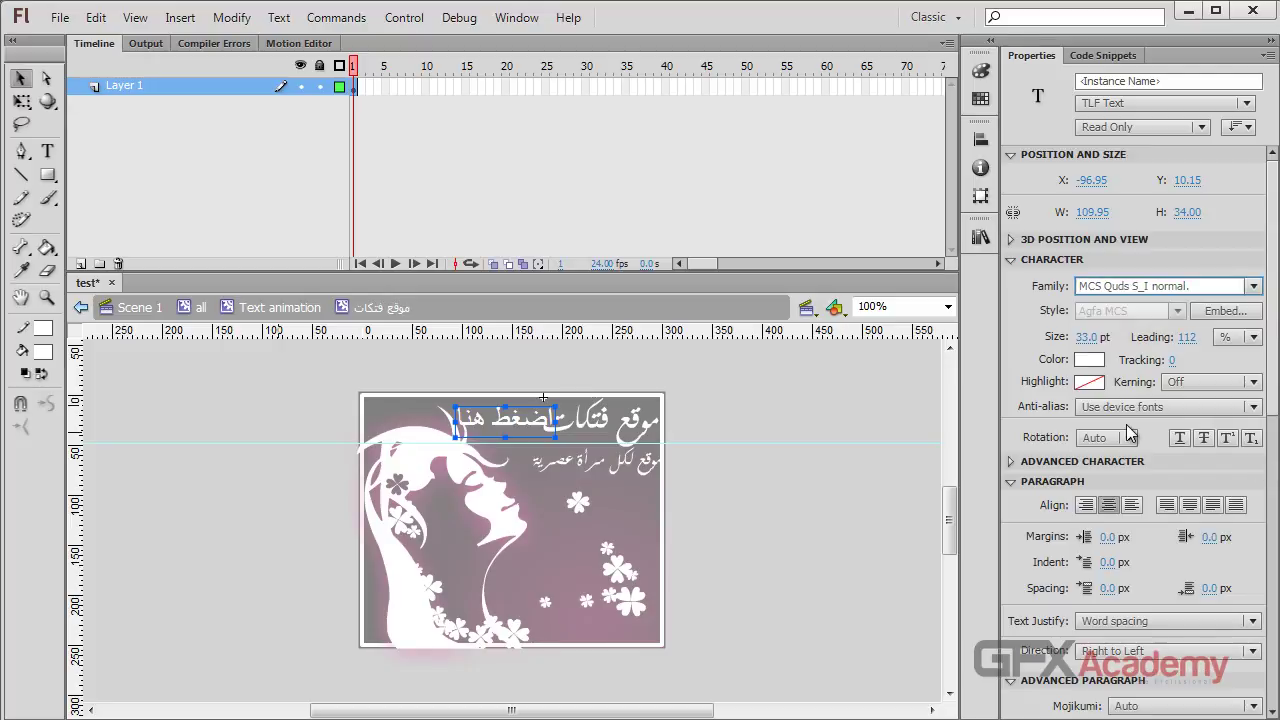
{"action": "key", "text": "Down"}
{"action": "key", "text": "Down"}
{"action": "key", "text": "Down"}
{"action": "key", "text": "Down"}
{"action": "key", "text": "Down"}
{"action": "key", "text": "Down"}
{"action": "key", "text": "Down"}
{"action": "key", "text": "Down"}
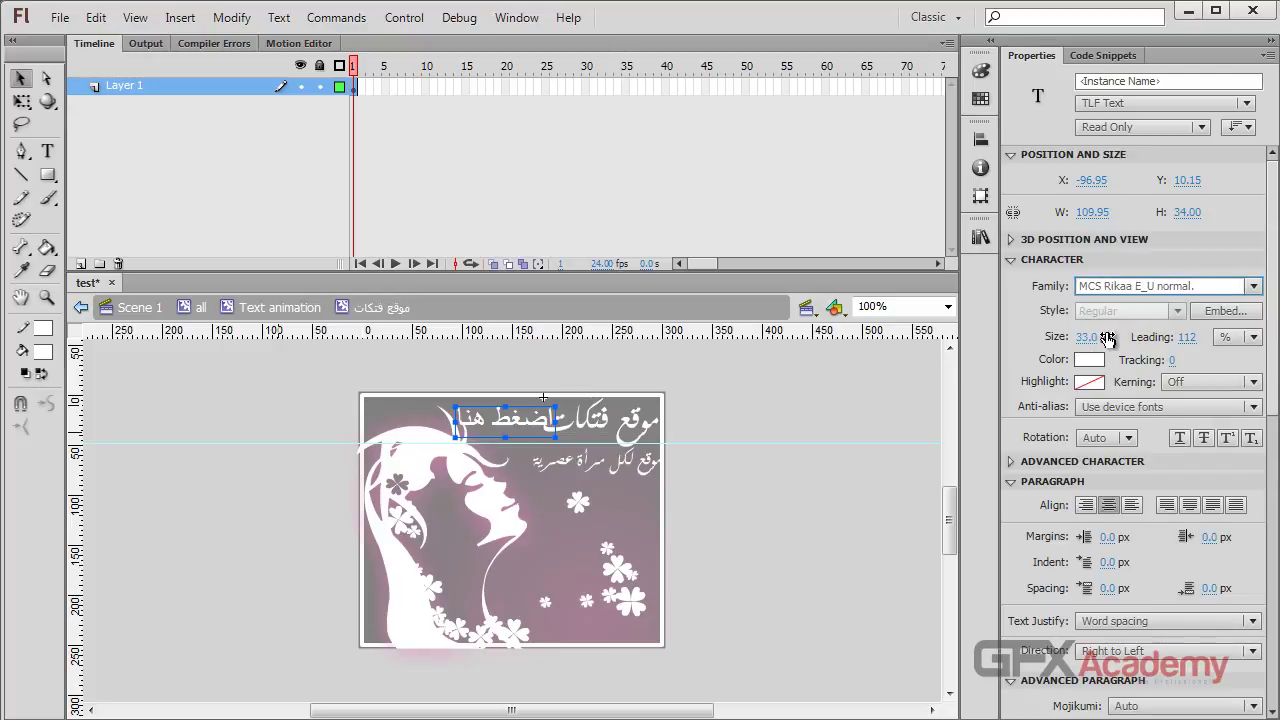
{"action": "key", "text": "Down"}
{"action": "key", "text": "Down"}
{"action": "key", "text": "Down"}
{"action": "key", "text": "Down"}
{"action": "key", "text": "Down"}
{"action": "key", "text": "Down"}
{"action": "key", "text": "Down"}
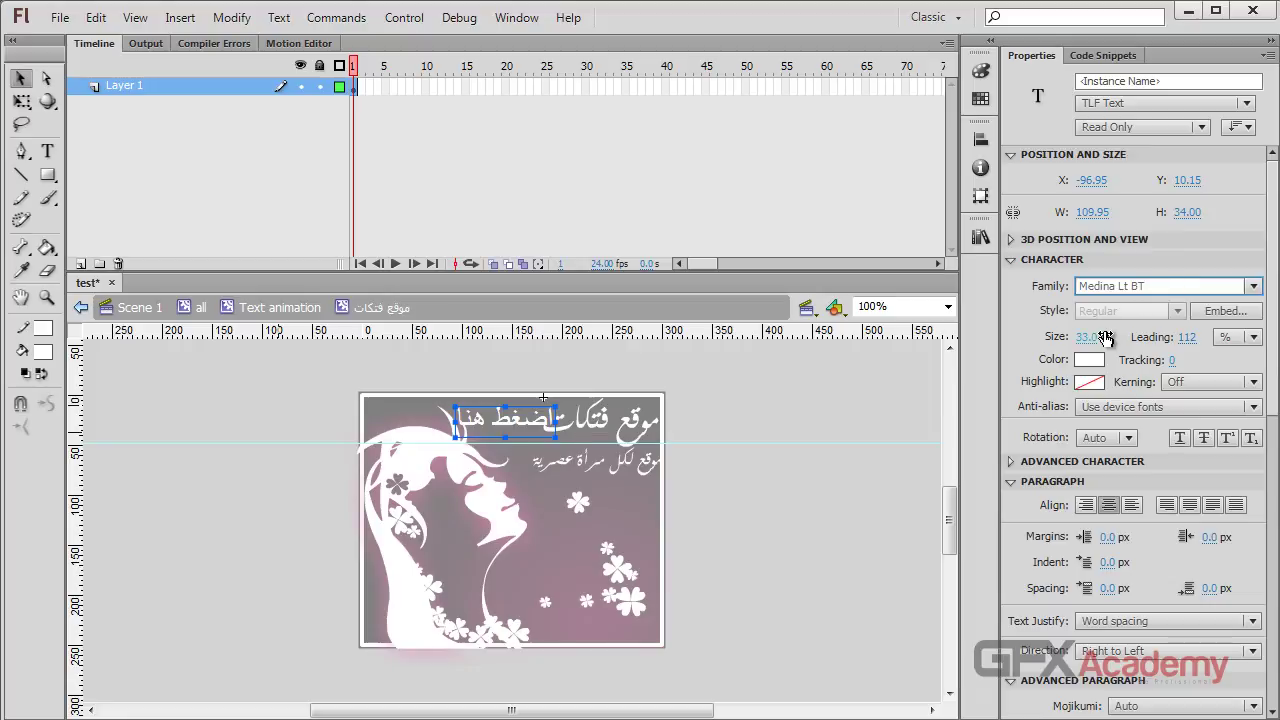
{"action": "key", "text": "Down"}
{"action": "key", "text": "Down"}
{"action": "key", "text": "Down"}
{"action": "key", "text": "Down"}
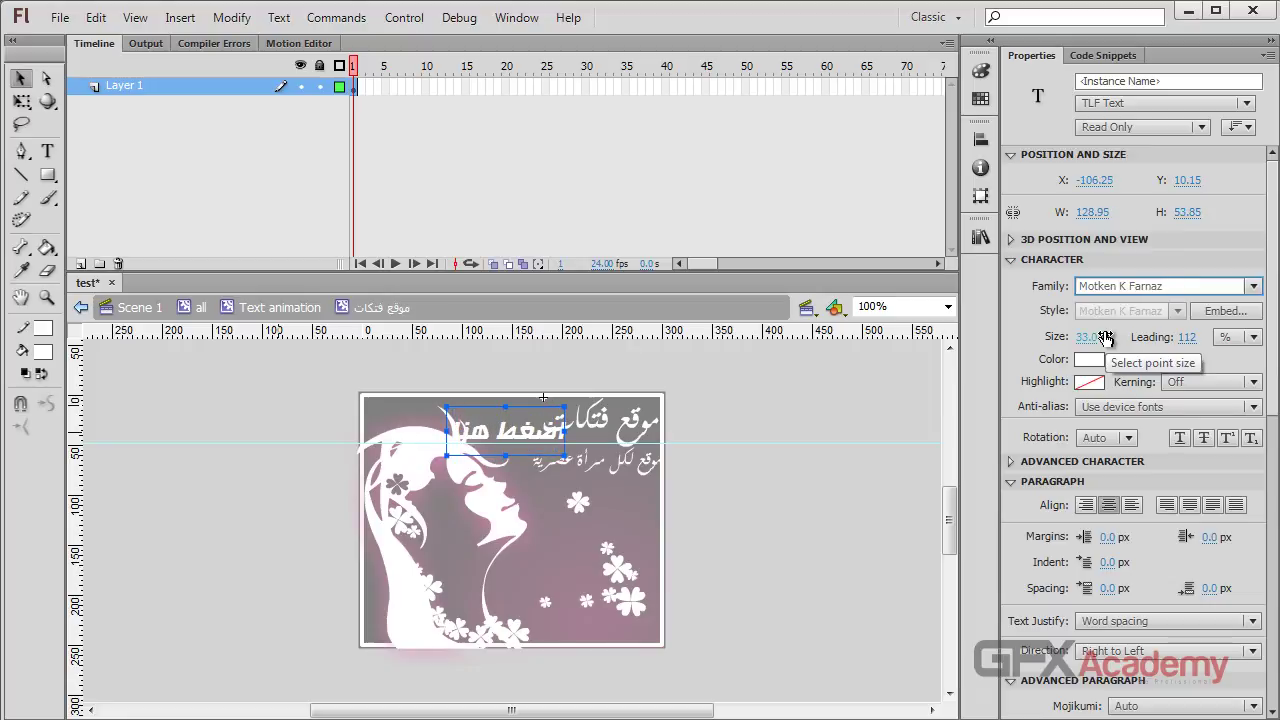
{"action": "key", "text": "Down"}
{"action": "key", "text": "Down"}
{"action": "key", "text": "Down"}
{"action": "key", "text": "Down"}
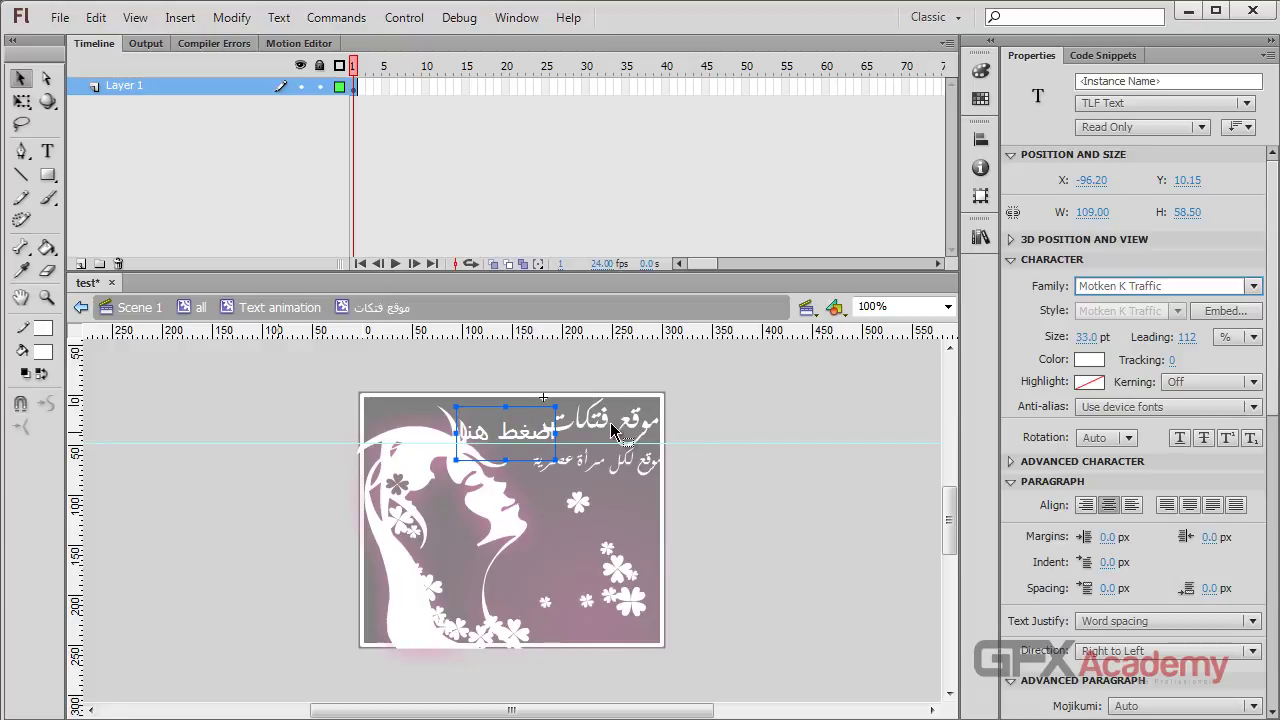
{"action": "key", "text": "Down"}
{"action": "key", "text": "Down"}
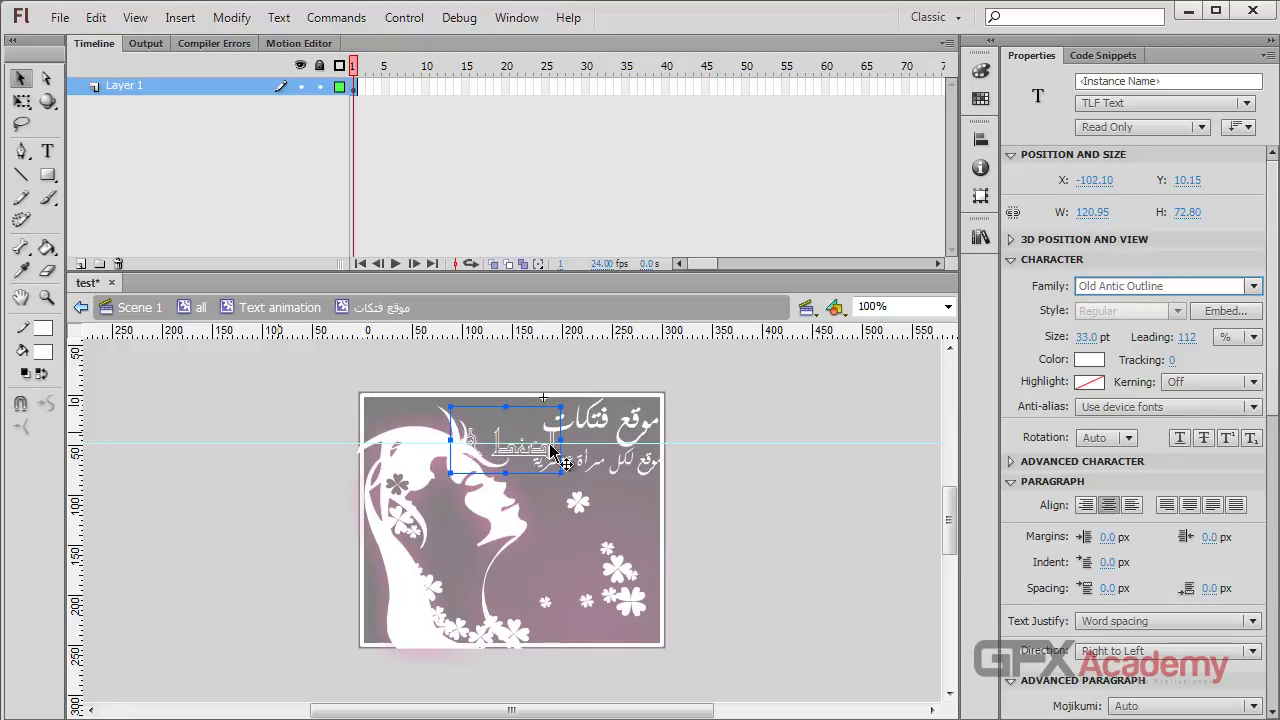
{"action": "key", "text": "Down"}
{"action": "key", "text": "Down"}
{"action": "key", "text": "Down"}
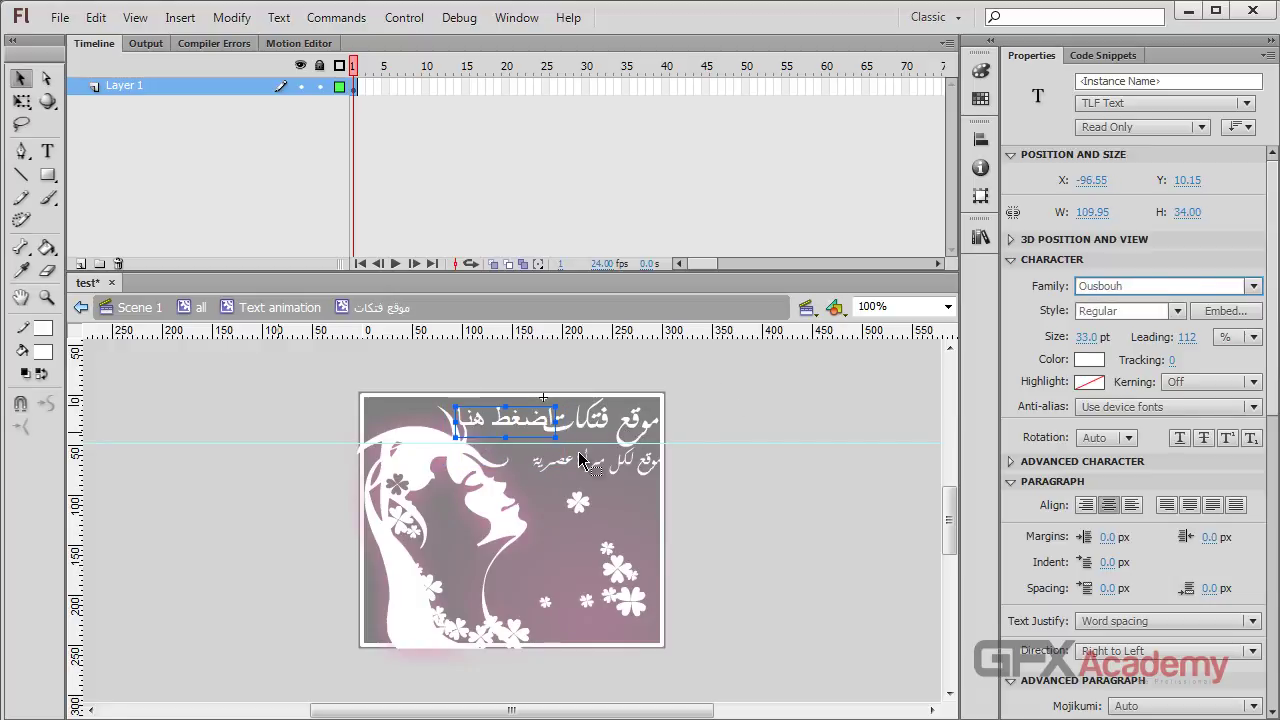
{"action": "key", "text": "Up"}
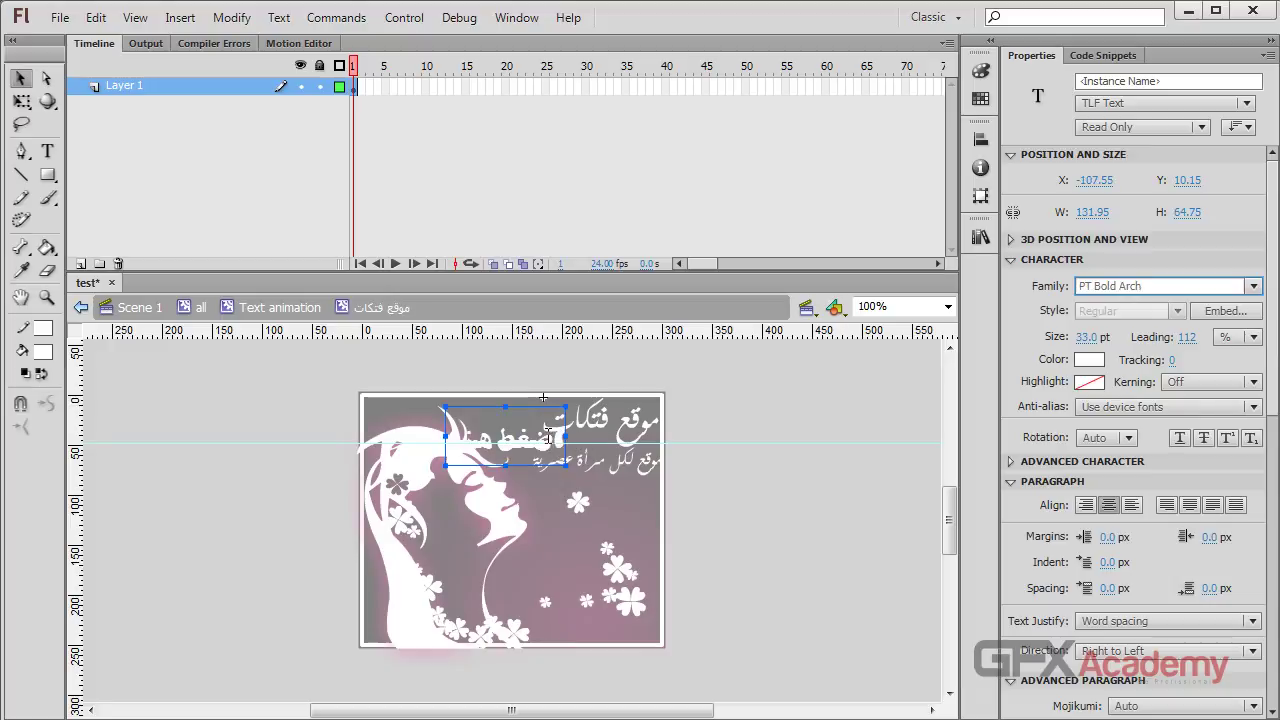
- Raise the "اضغط هنا" text level with the title and change its font to PT Simple Bold Ruled
{"action": "left_click_drag", "start_coordinate": [548, 437], "coordinate": [549, 416]}
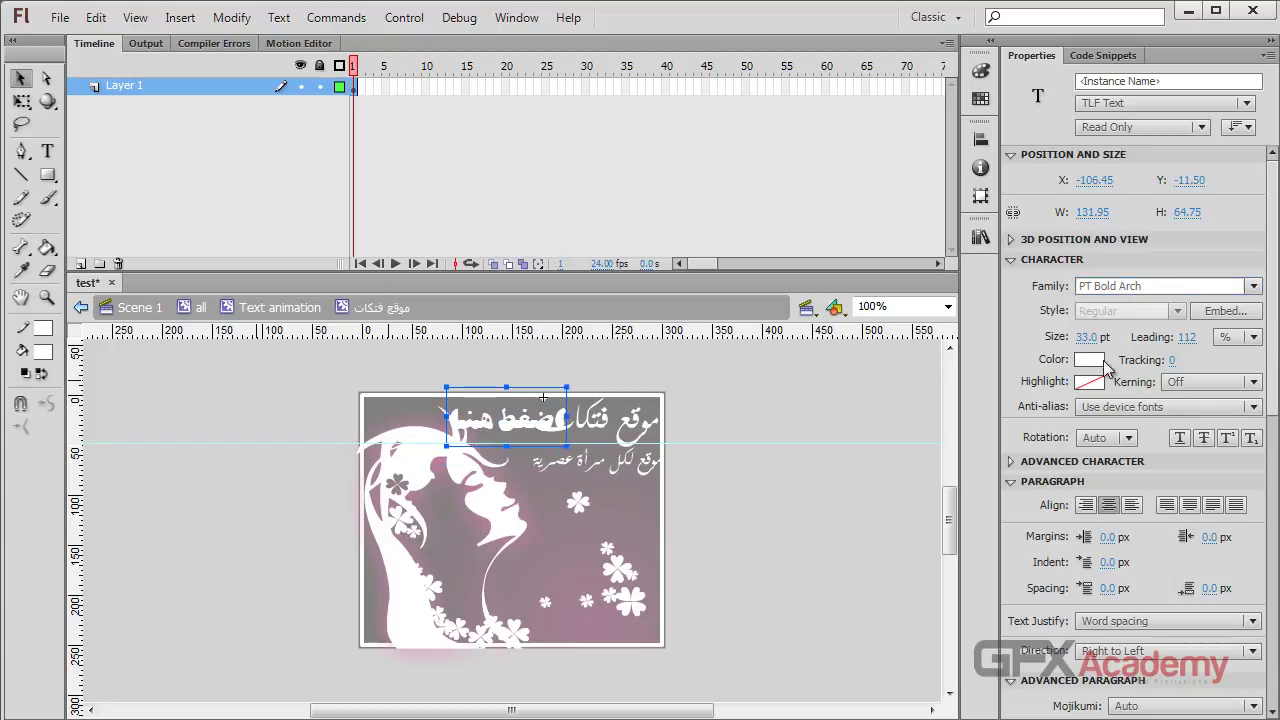
{"action": "left_click", "coordinate": [1111, 287]}
{"action": "key", "text": "Down"}
{"action": "key", "text": "Down"}
{"action": "key", "text": "Down"}
{"action": "key", "text": "Down"}
{"action": "key", "text": "Down"}
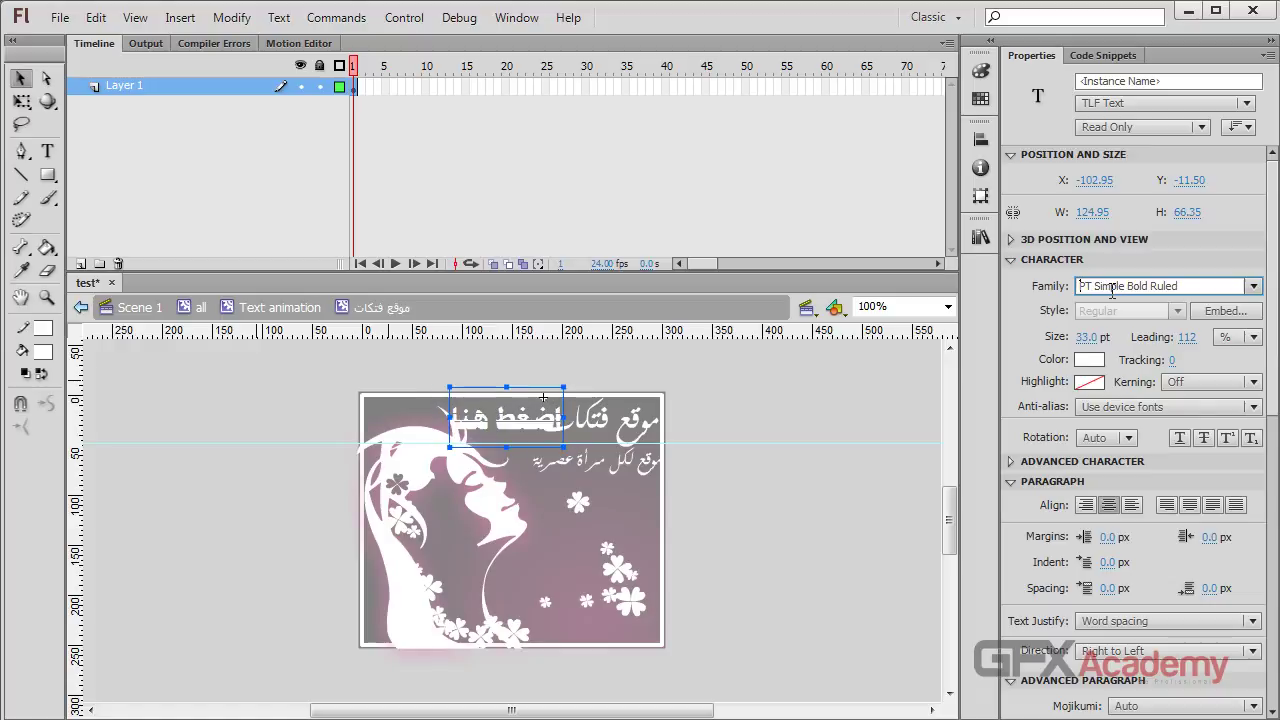
- Change the font of the "اضغط هنا" text to Farsi Simple Bold
{"action": "key", "text": "Down"}
{"action": "key", "text": "Down"}
{"action": "key", "text": "Down"}
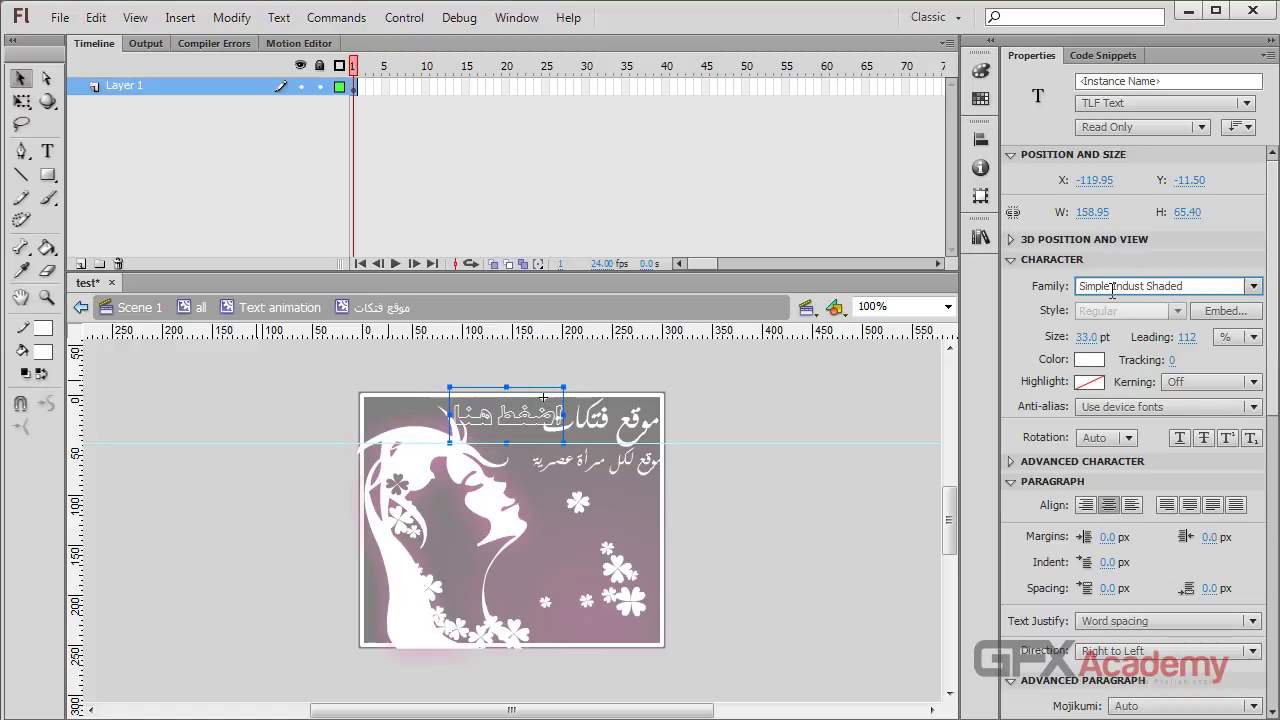
{"action": "key", "text": "Down"}
{"action": "key", "text": "Down"}
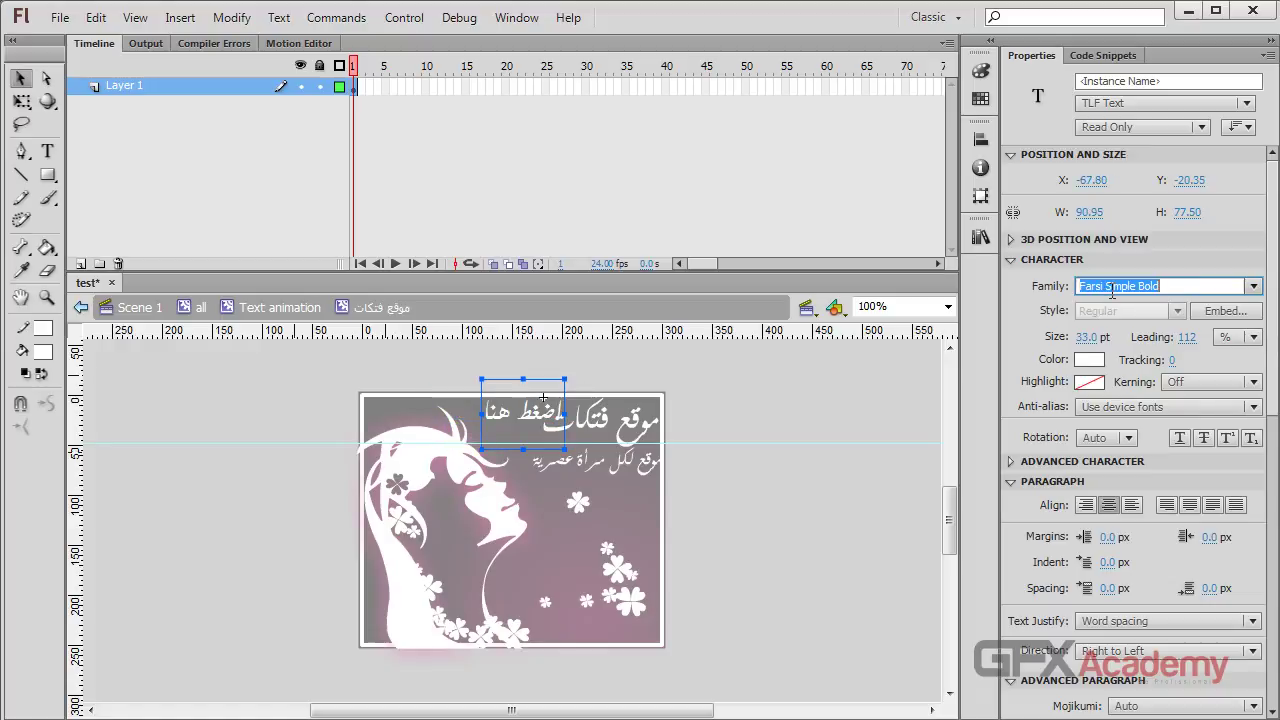
{"action": "key", "text": "Return"}
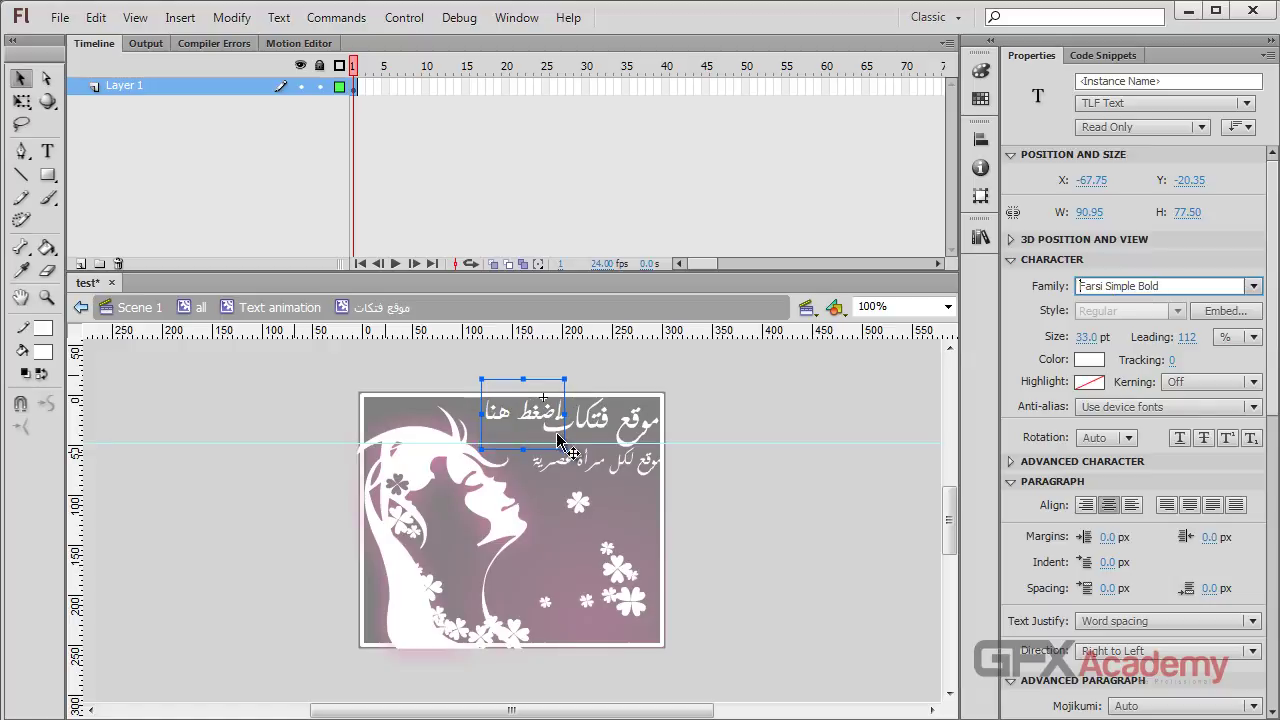
- Move the "اضغط هنا" text over the banner title and set its font size to 41 pt
{"action": "left_click_drag", "start_coordinate": [535, 425], "coordinate": [605, 431]}
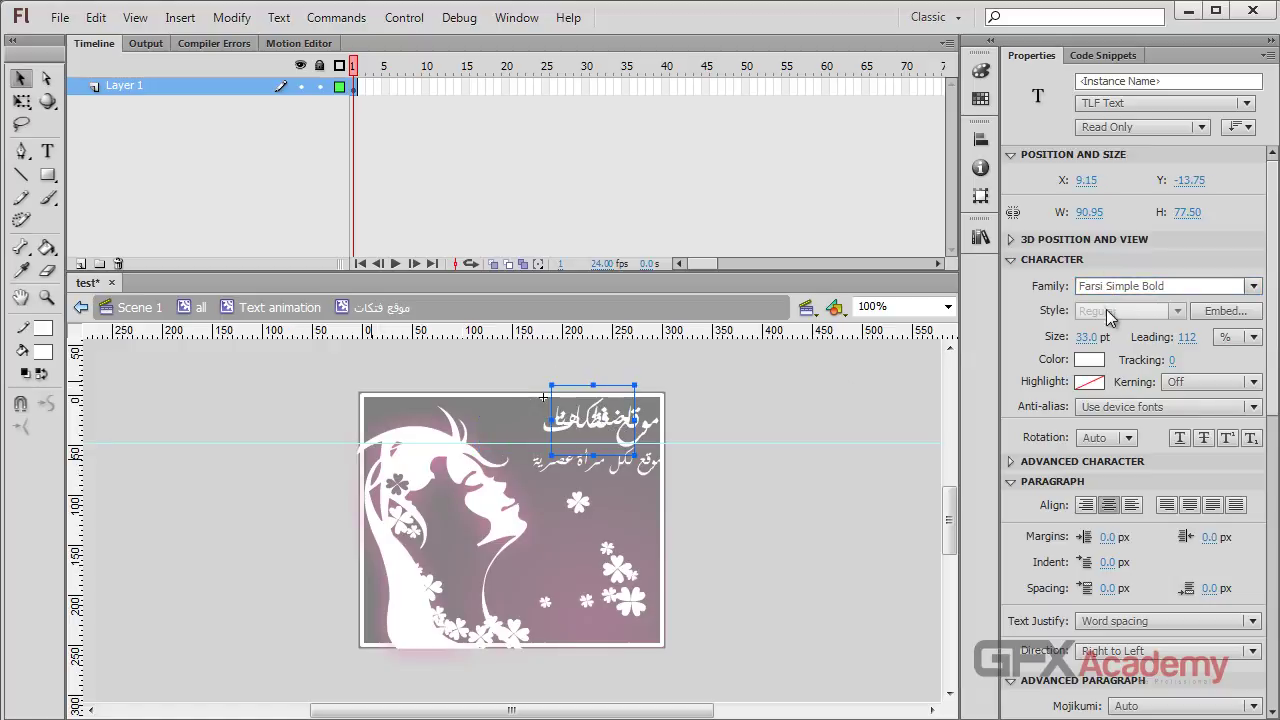
{"action": "left_click_drag", "start_coordinate": [1090, 336], "coordinate": [1108, 337]}
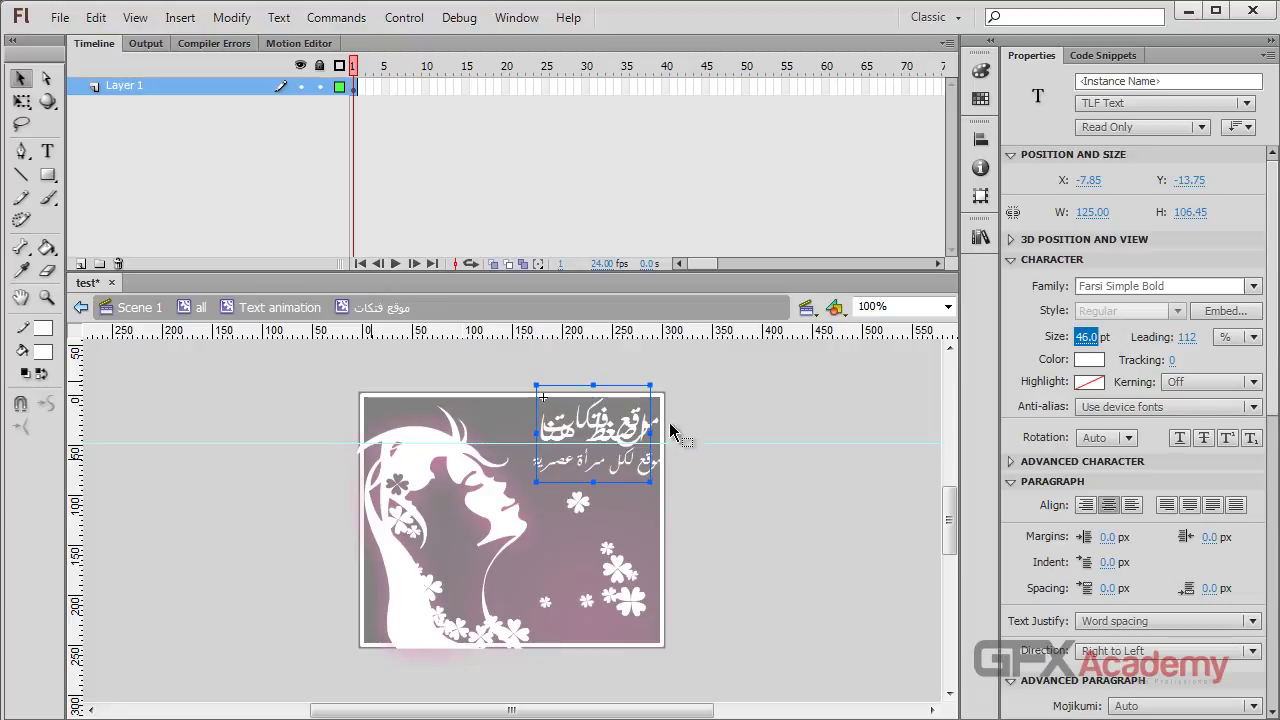
{"action": "left_click_drag", "start_coordinate": [613, 443], "coordinate": [648, 430]}
{"action": "left_click", "coordinate": [1090, 338]}
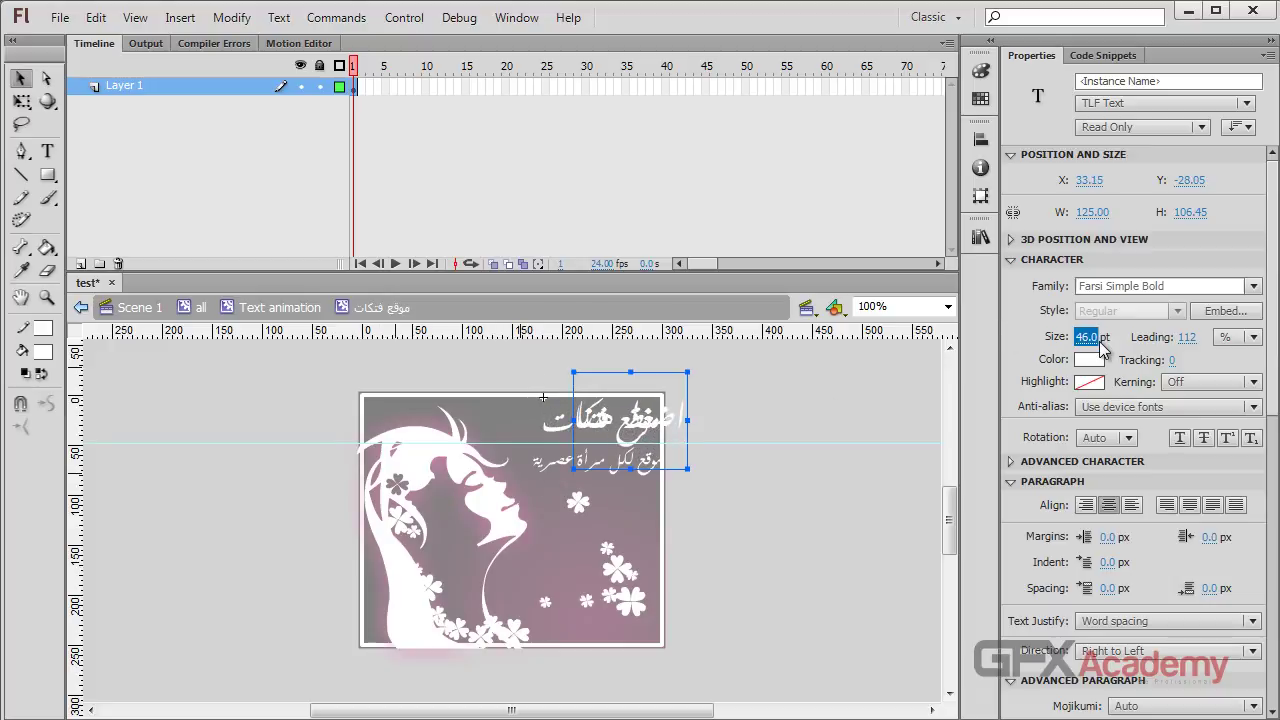
{"action": "left_click_drag", "start_coordinate": [1097, 338], "coordinate": [1092, 339]}
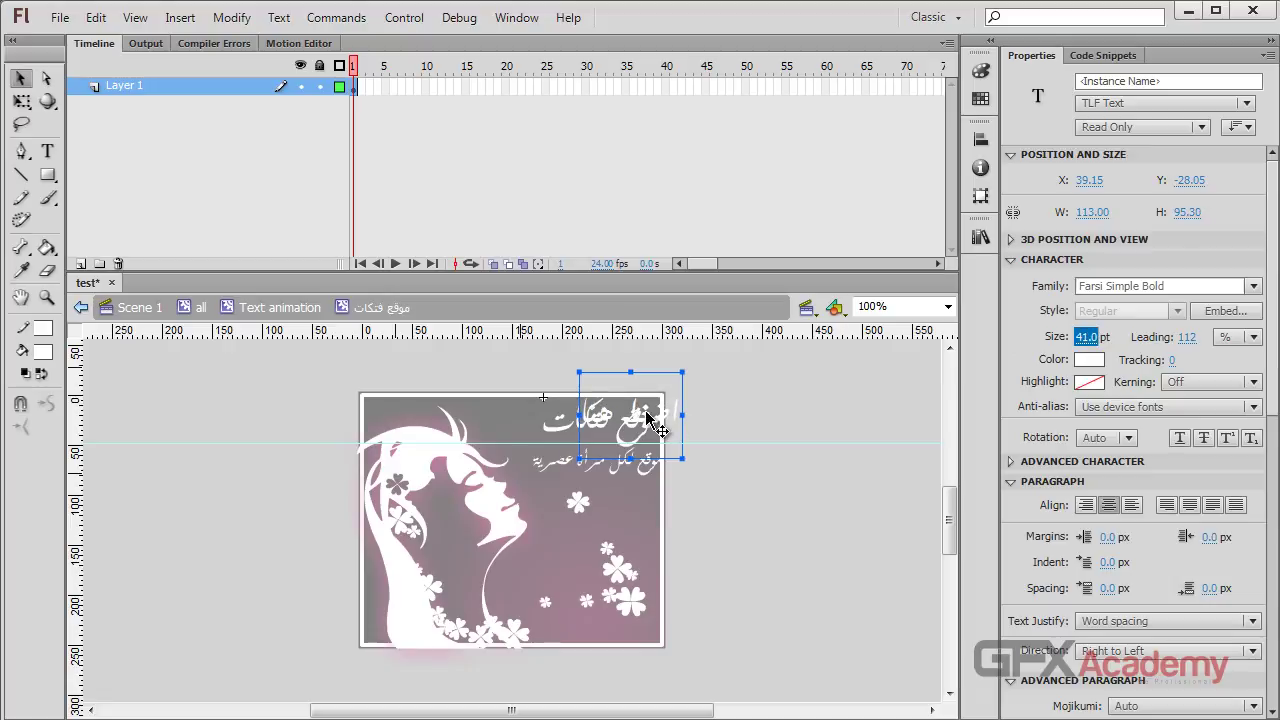
{"action": "left_click_drag", "start_coordinate": [650, 416], "coordinate": [619, 427]}
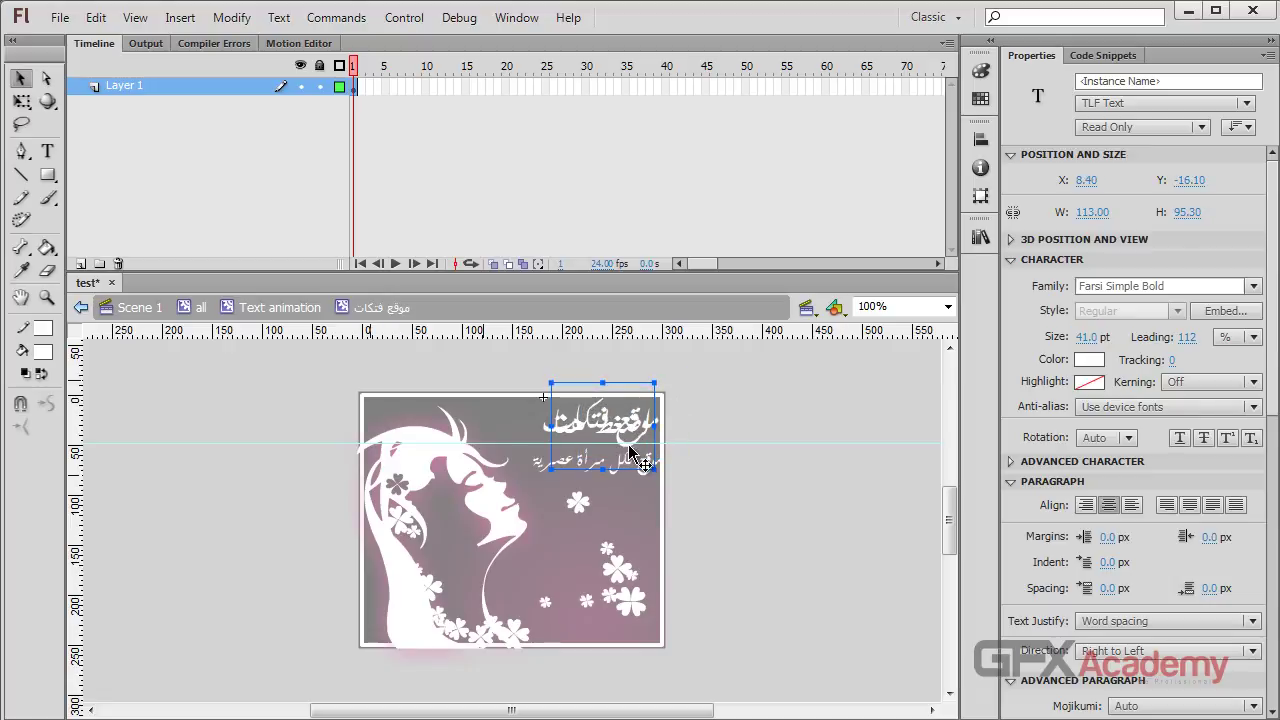
- Fine-tune the text's vertical position over the title and place a horizontal guide along the top of its letters
{"action": "key", "text": "ctrl+equal"}
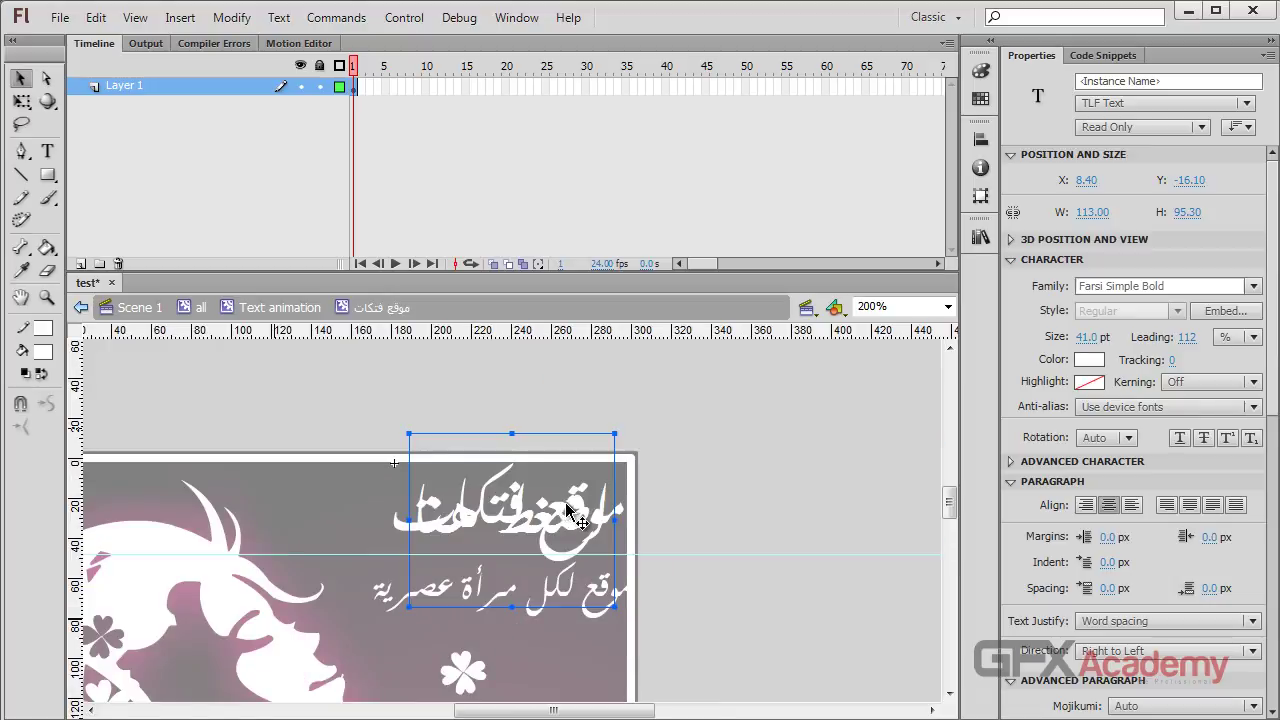
{"action": "mouse_move", "coordinate": [571, 510]}
{"action": "left_mouse_down"}
{"action": "mouse_move", "coordinate": [575, 478]}
{"action": "mouse_move", "coordinate": [572, 515]}
{"action": "left_mouse_up"}
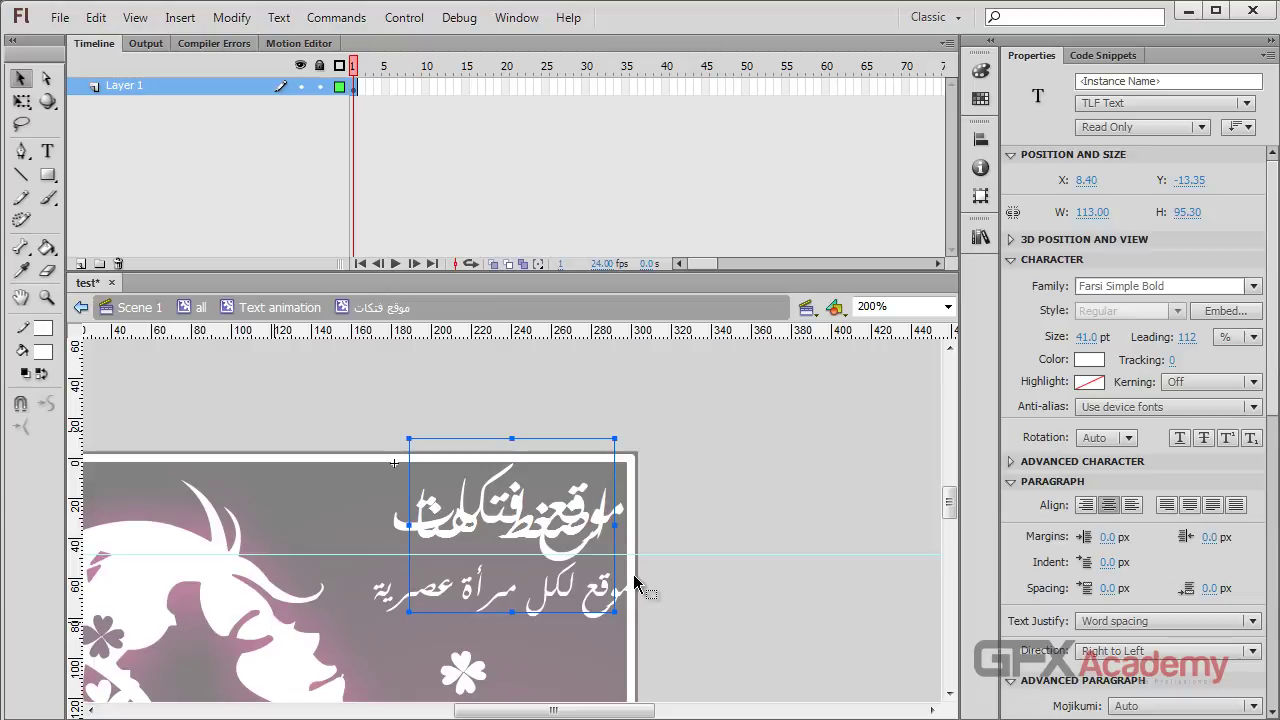
{"action": "key", "text": "Up"}
{"action": "key", "text": "Up"}
{"action": "key", "text": "Up"}
{"action": "key", "text": "Up"}
{"action": "key", "text": "Up"}
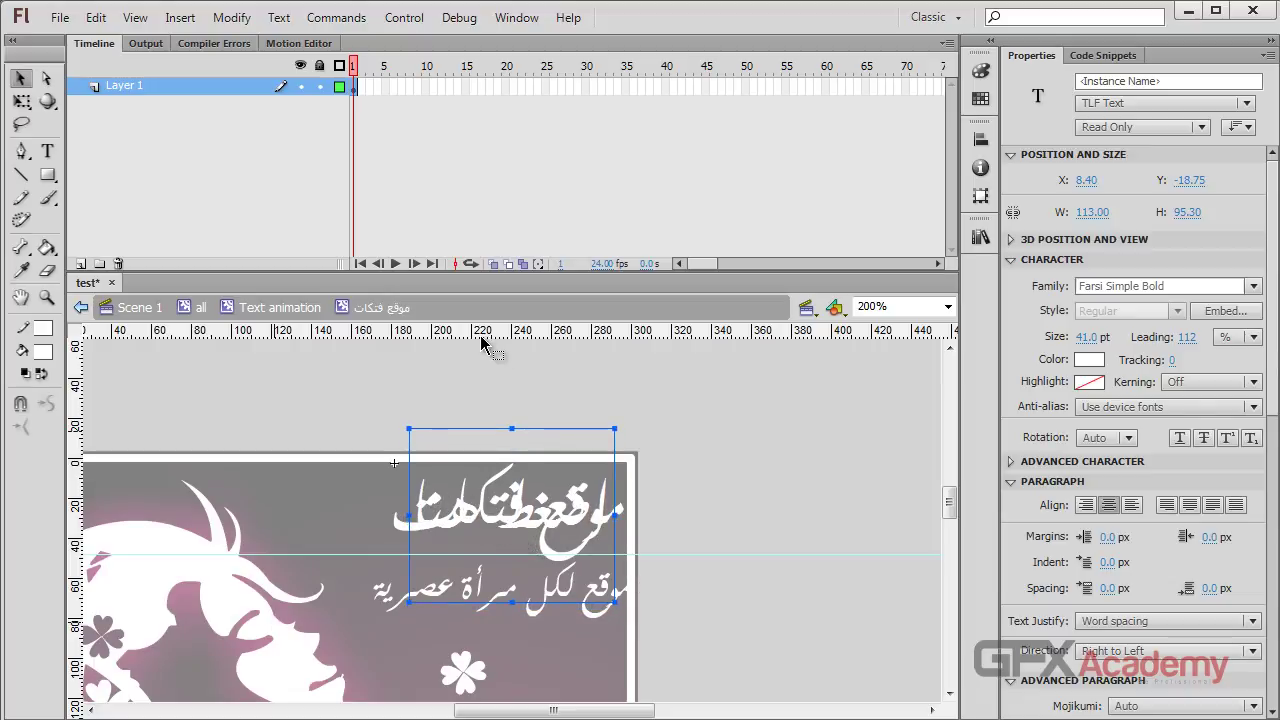
{"action": "left_click_drag", "start_coordinate": [473, 351], "coordinate": [490, 478]}
{"action": "left_click_drag", "start_coordinate": [500, 542], "coordinate": [500, 540]}
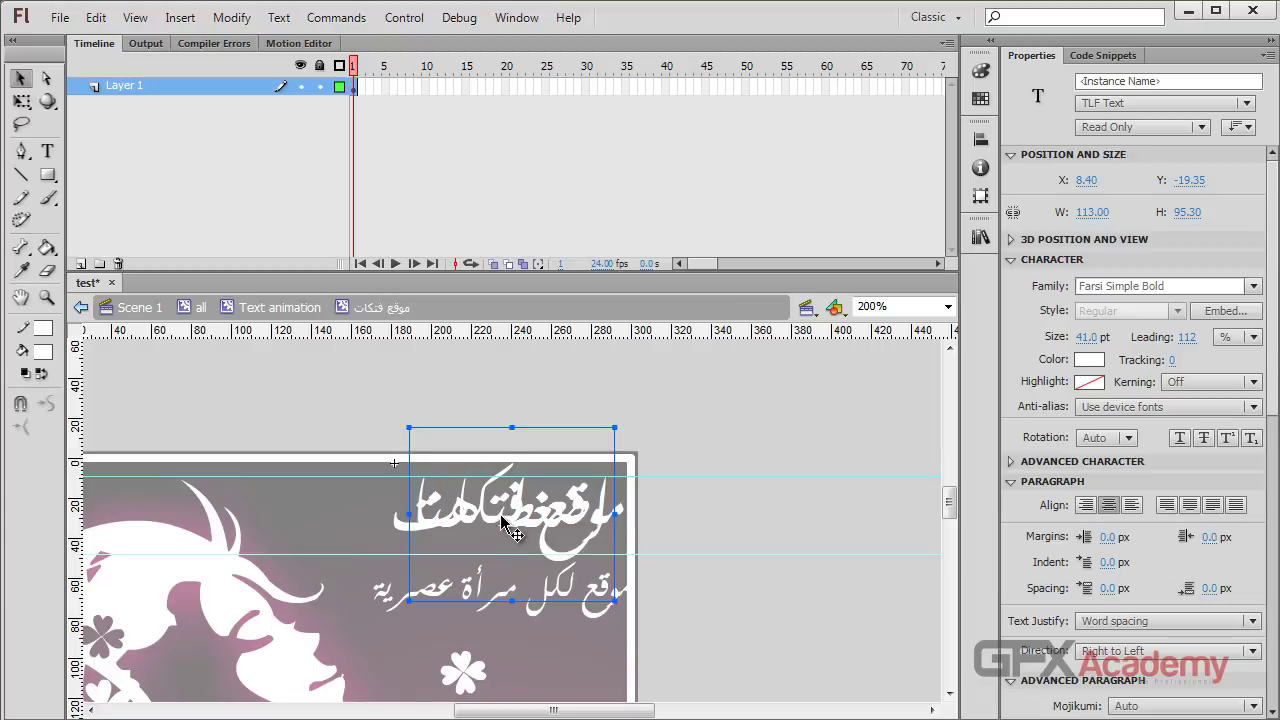
- Try breaking the "اضغط هنا" text apart into shapes on top of the title in frame 1, and undo it
{"action": "key", "text": "ctrl+b"}
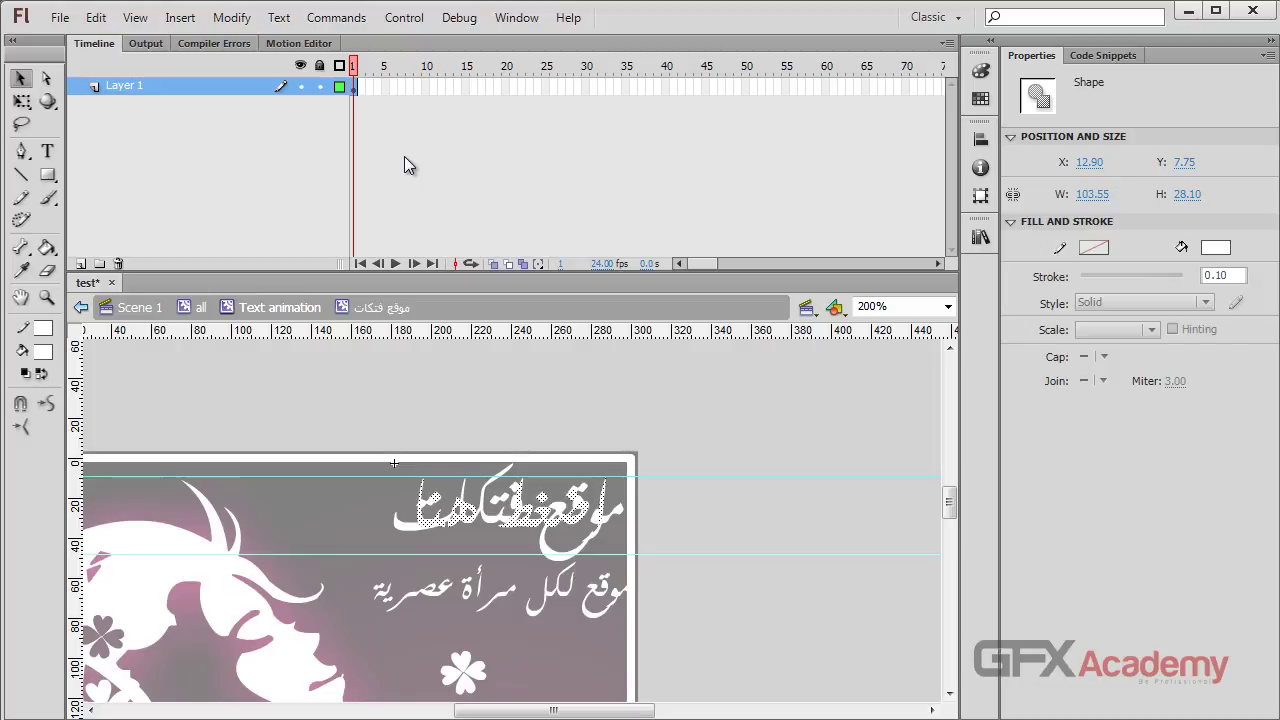
{"action": "key", "text": "ctrl+shift+a"}
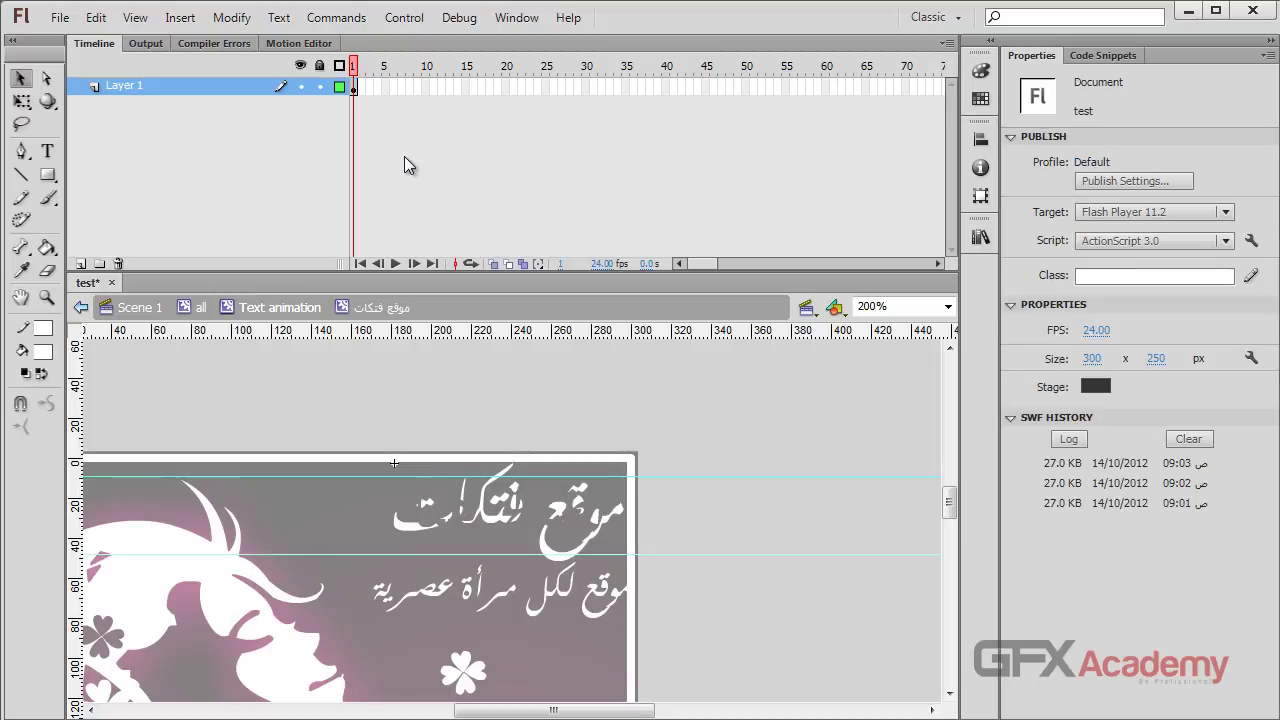
{"action": "key", "text": "ctrl+z"}
{"action": "key", "text": "ctrl+z"}
{"action": "key", "text": "ctrl+z"}
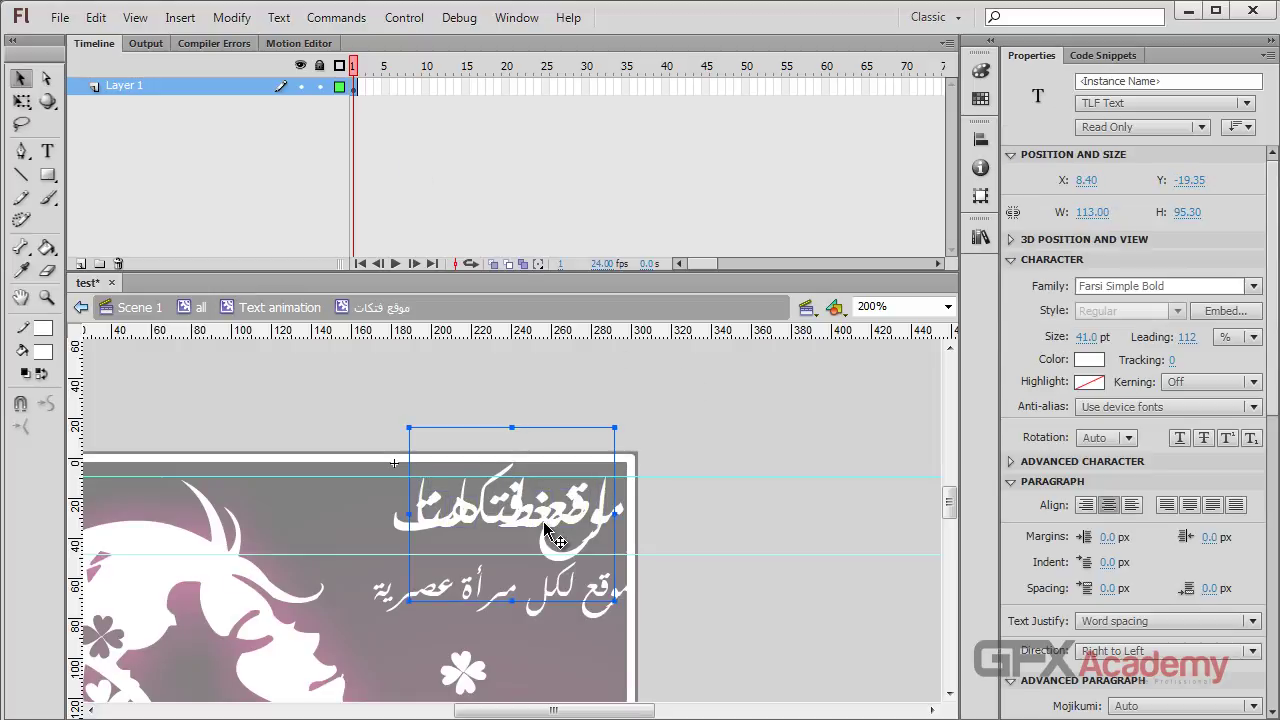
- Cut the "اضغط هنا" text from frame 1, paste it into a blank keyframe at frame 20, and position it in the title's place between the guides
{"action": "left_click_drag", "start_coordinate": [552, 511], "coordinate": [828, 473]}
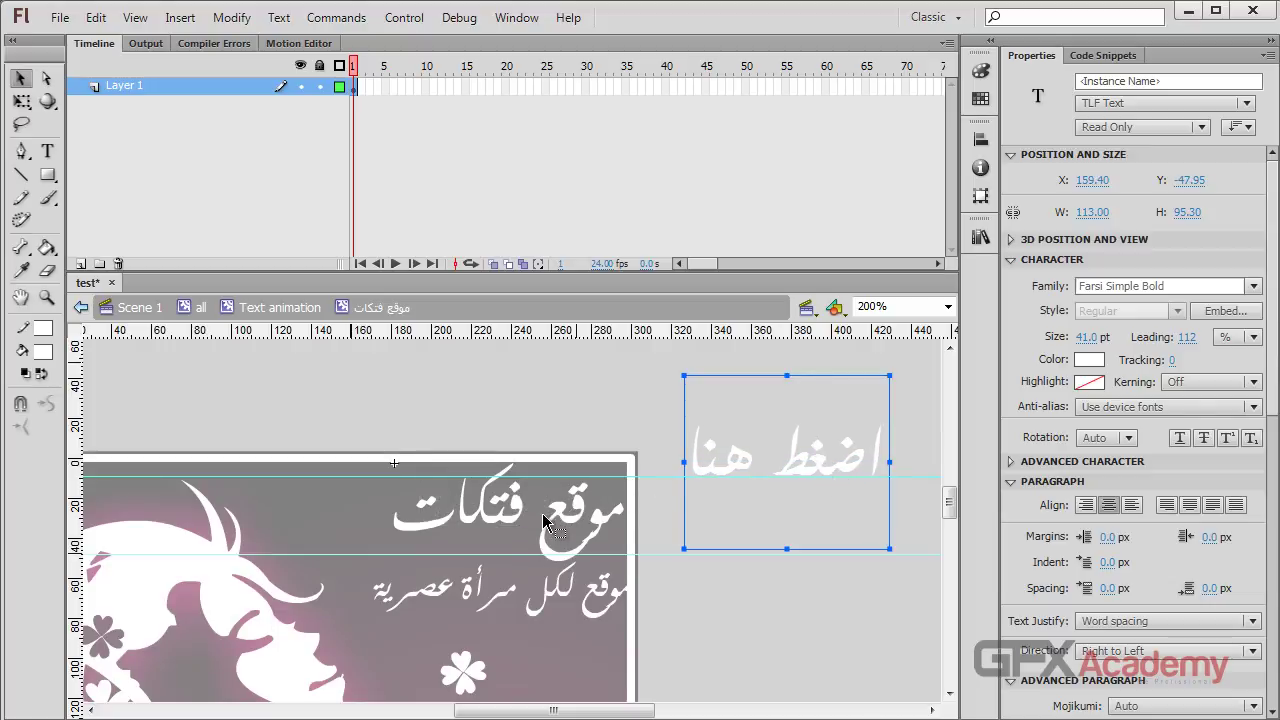
{"action": "key", "text": "Delete"}
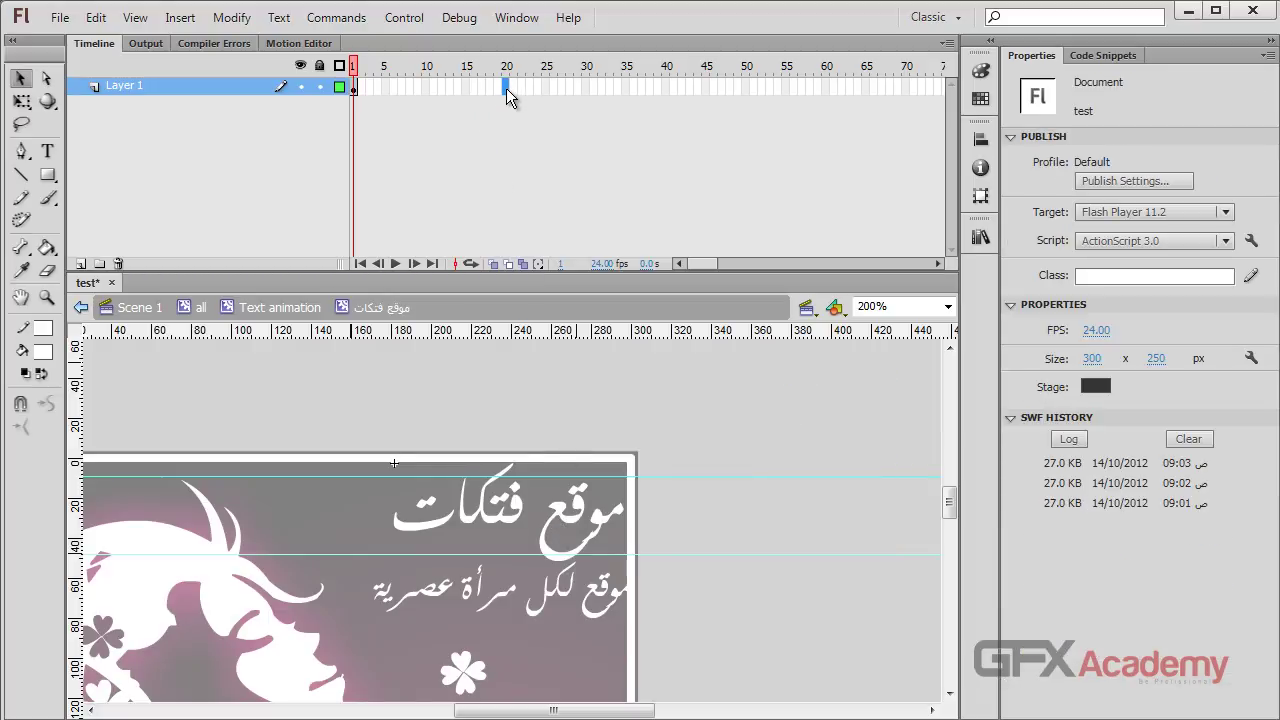
{"action": "key", "text": "F7"}
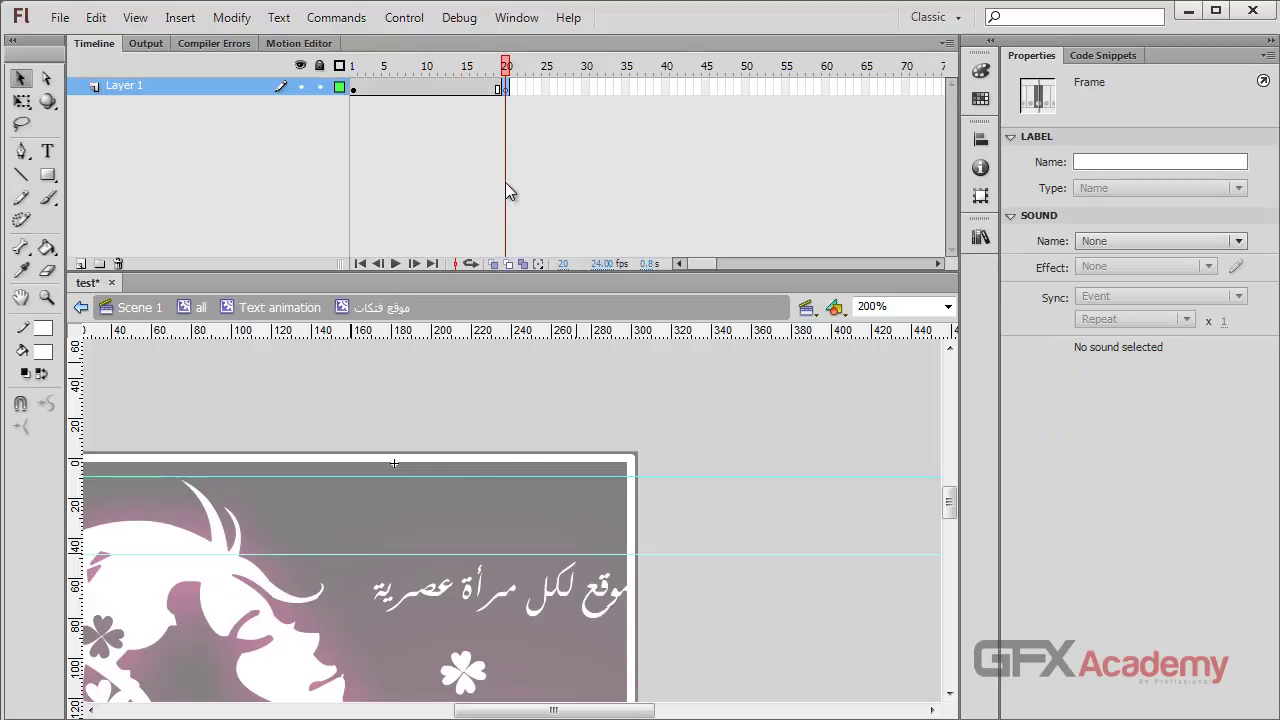
{"action": "key", "text": "ctrl+shift+v"}
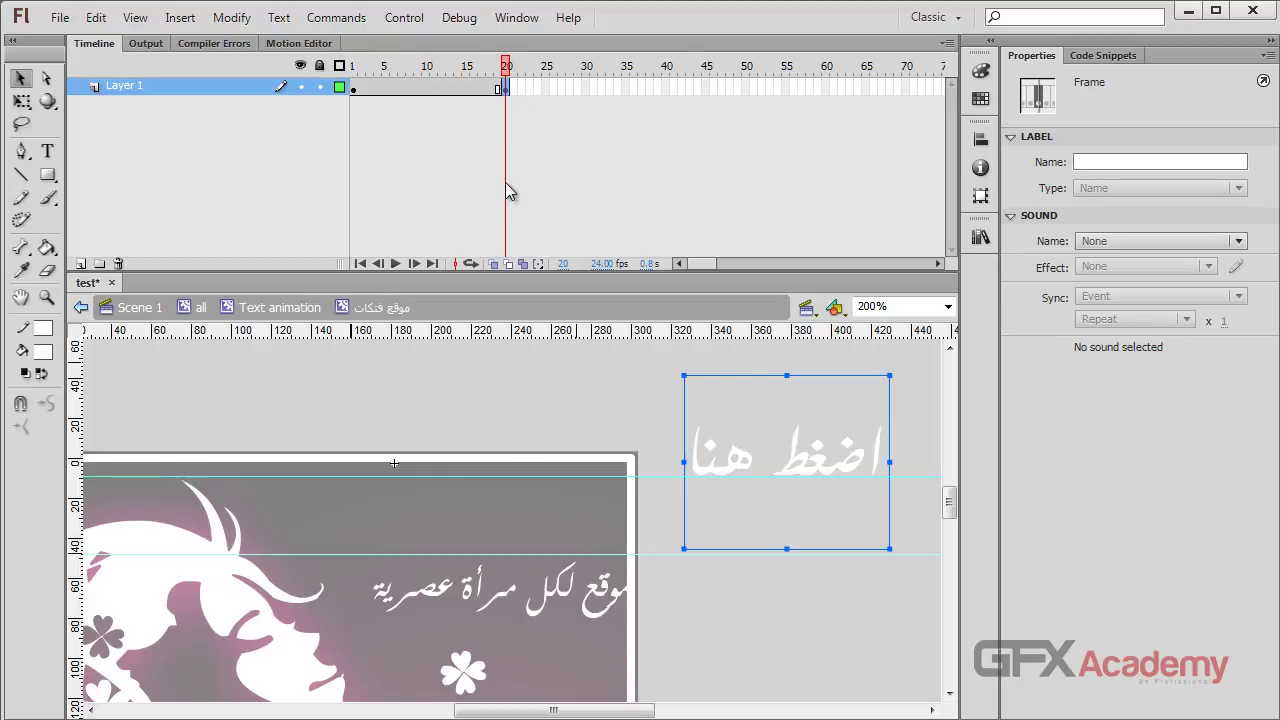
{"action": "left_click_drag", "start_coordinate": [840, 474], "coordinate": [548, 520]}
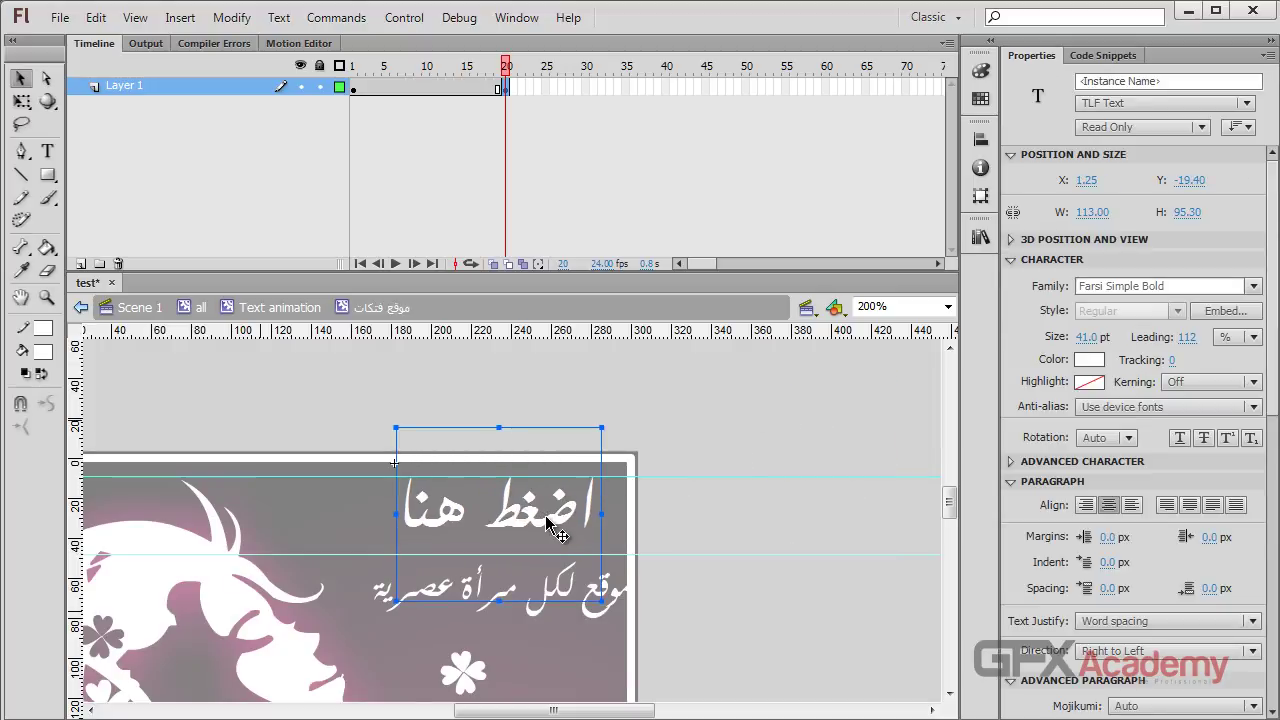
- Break the "اضغط هنا" text in frame 20 apart into shapes and fill them with lime green
{"action": "key", "text": "ctrl+b"}
{"action": "key", "text": "ctrl+b"}
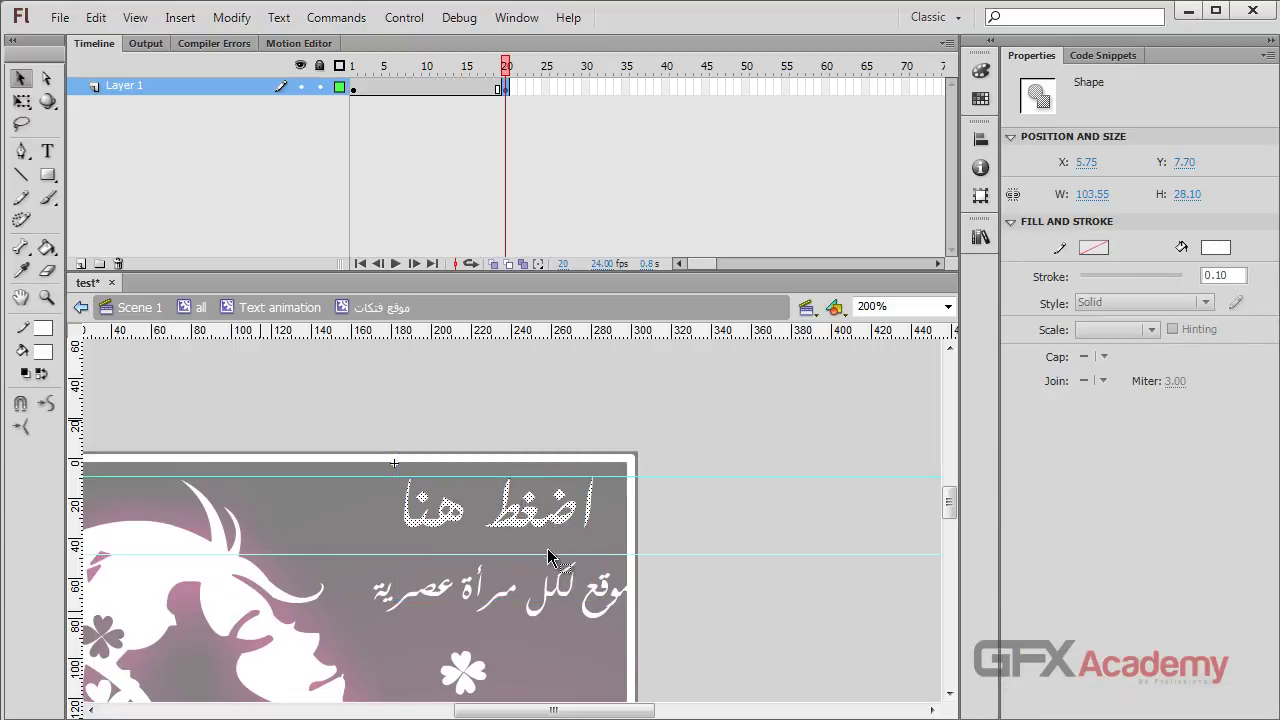
{"action": "left_click", "coordinate": [1216, 248]}
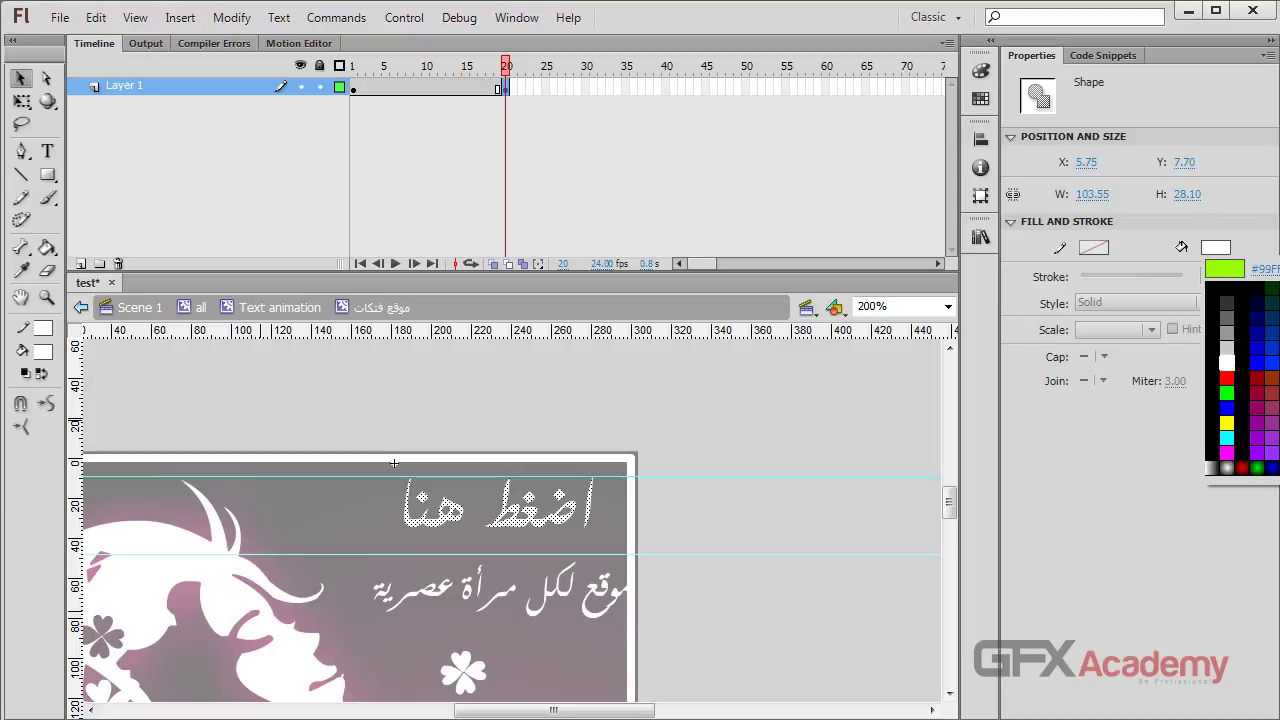
{"action": "left_click", "coordinate": [1272, 380]}
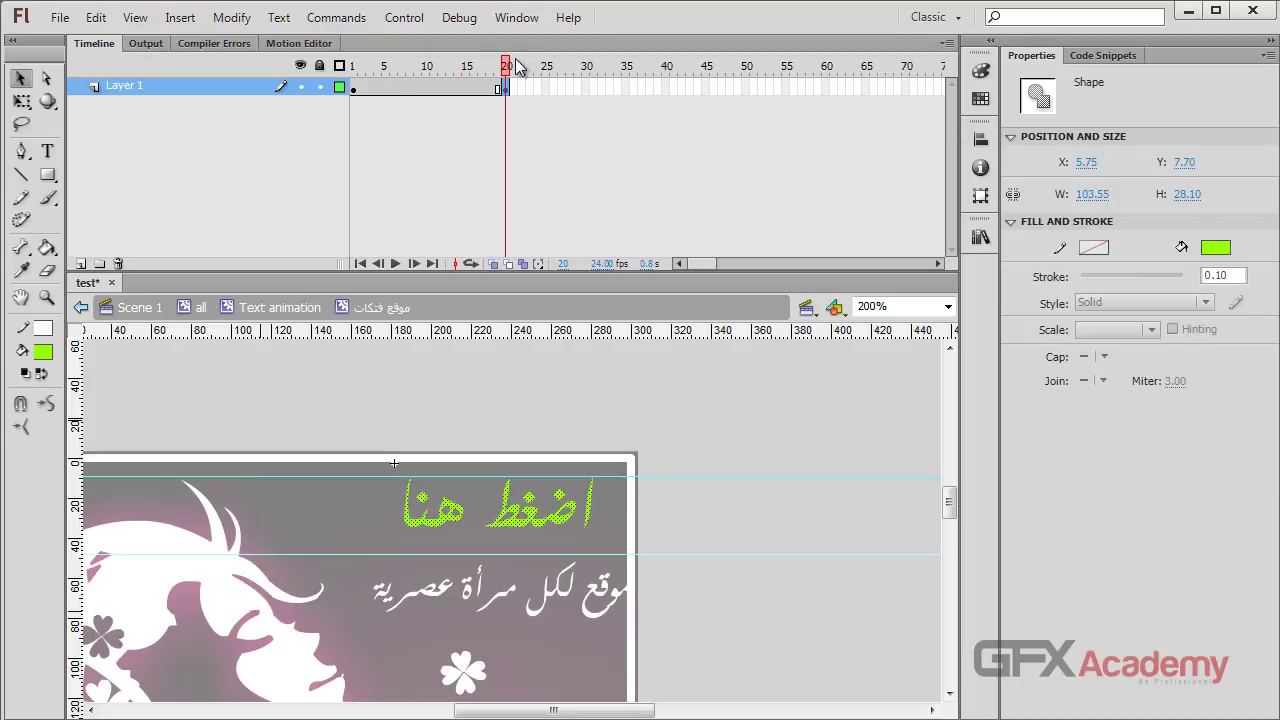
- Check the change from the title to the green text on the timeline and in a test movie
{"action": "left_click_drag", "start_coordinate": [510, 70], "coordinate": [450, 77]}
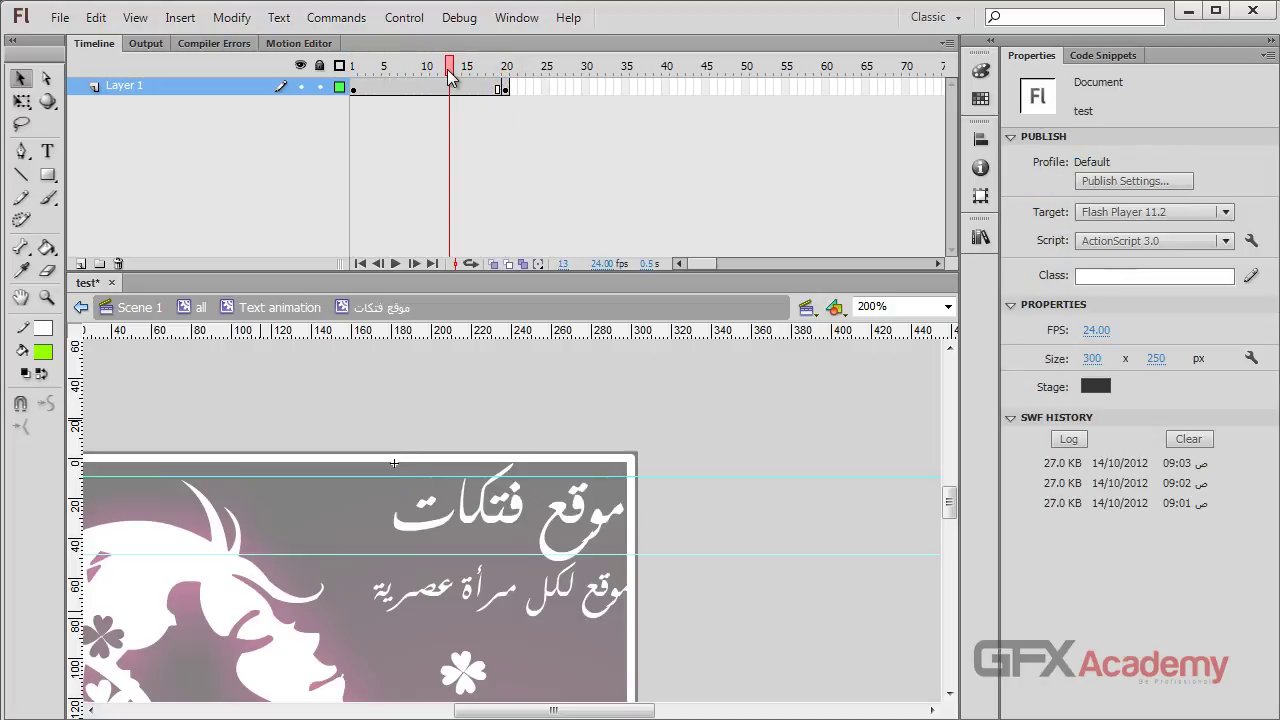
{"action": "key", "text": "ctrl+Return"}
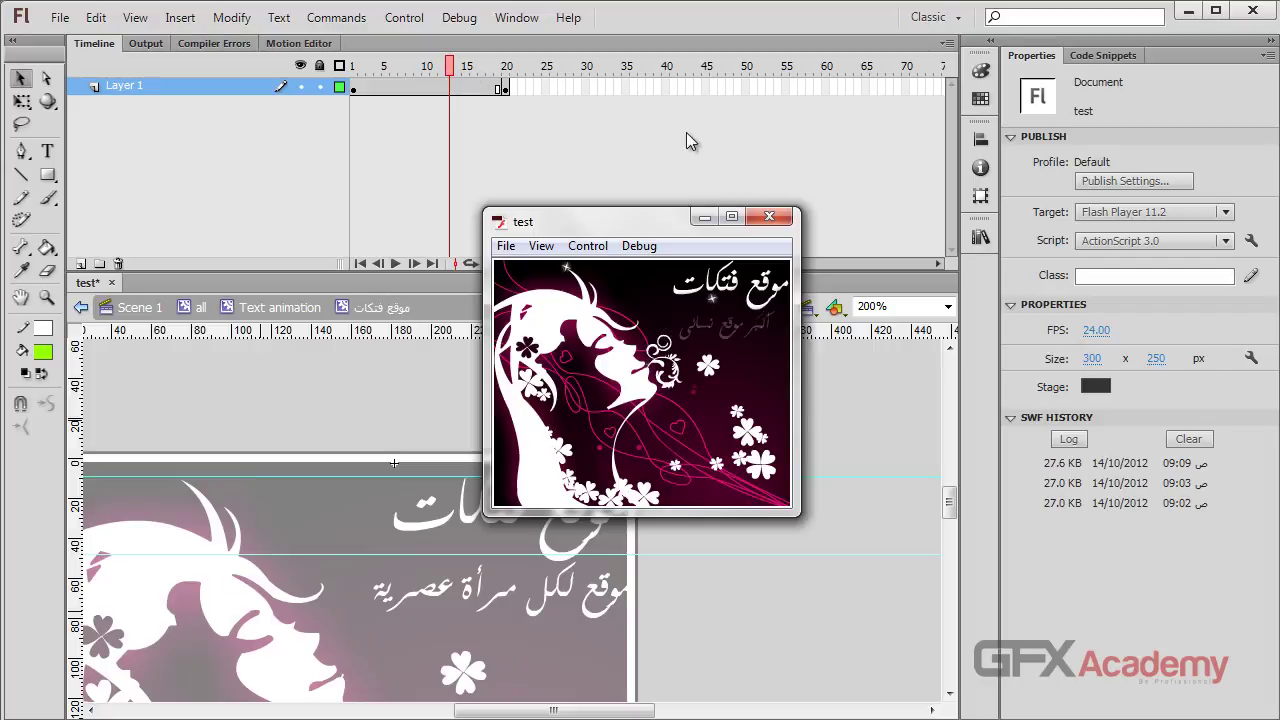
{"action": "left_click", "coordinate": [769, 218]}
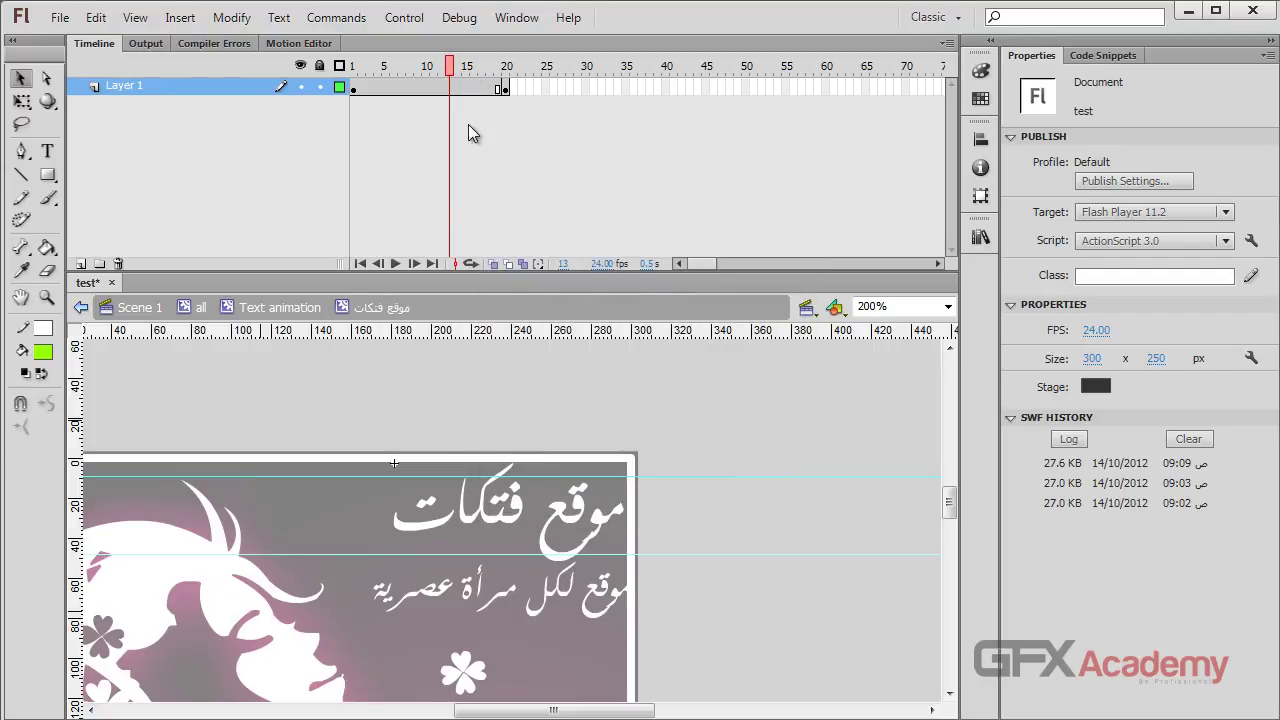
- Extend Layer 1 to frame 40 and scrub through the timeline to check both texts
{"action": "left_click", "coordinate": [665, 87]}
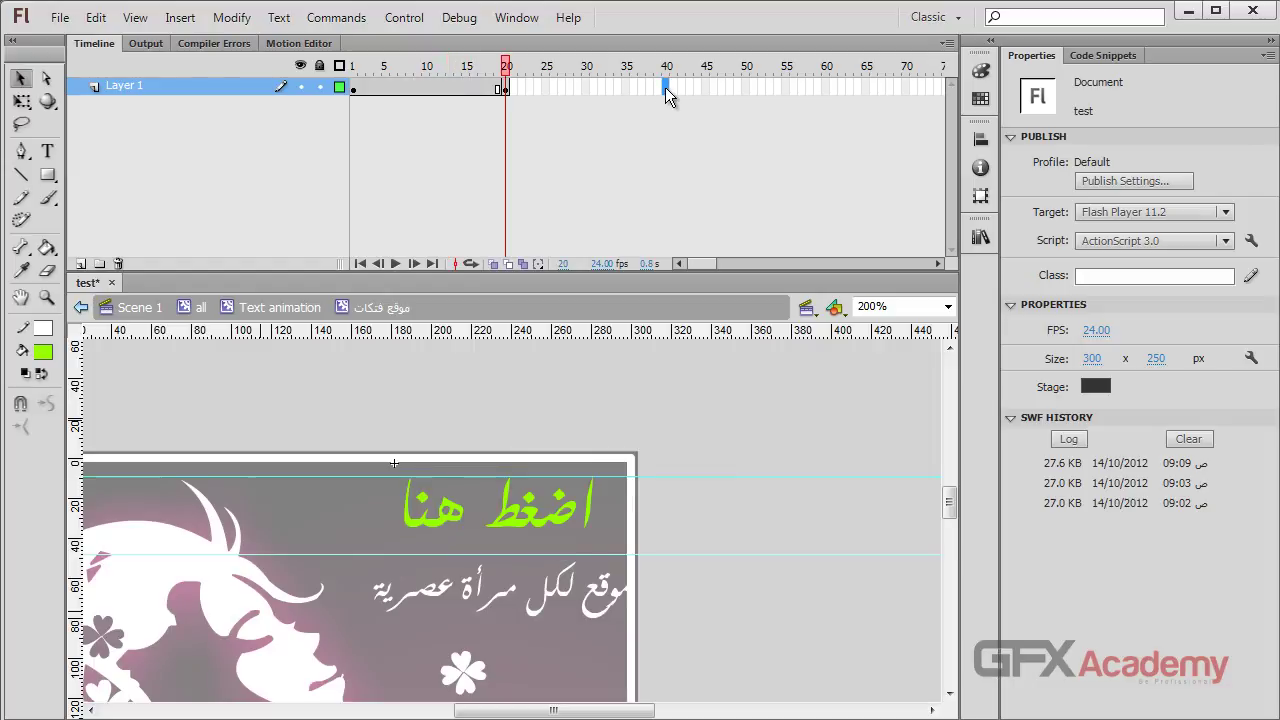
{"action": "key", "text": "F6"}
{"action": "left_click", "coordinate": [352, 66]}
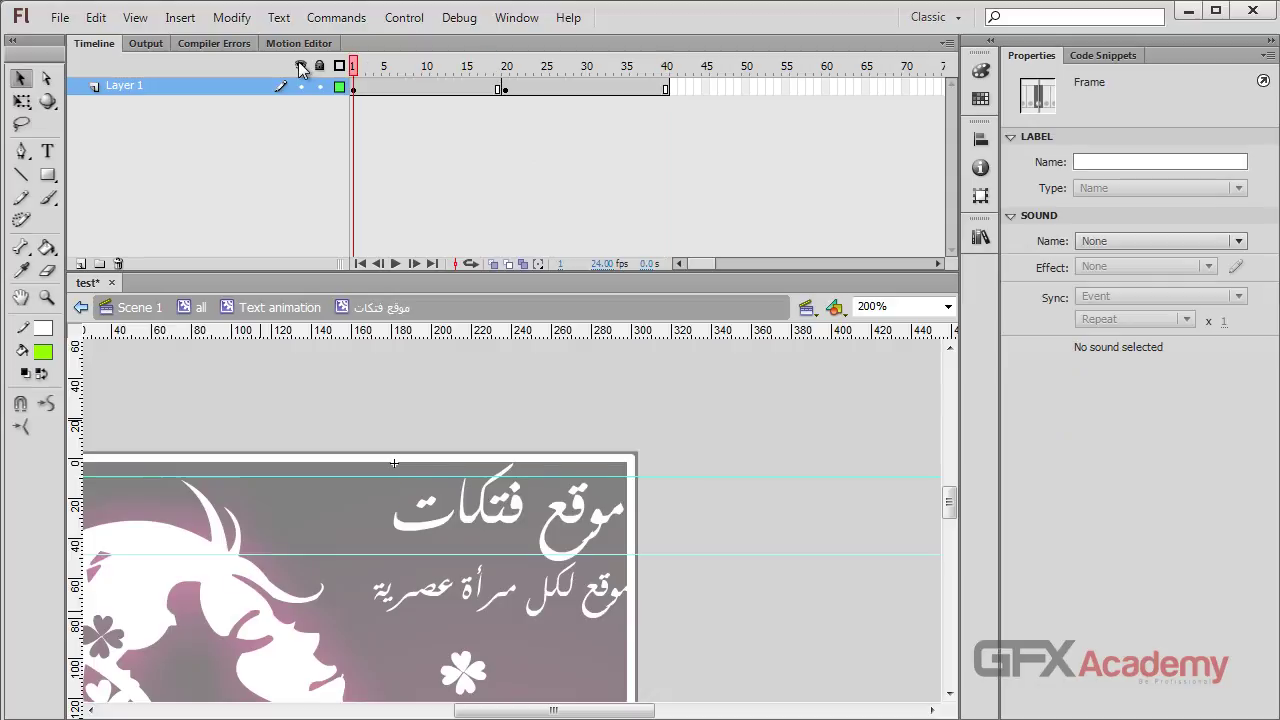
{"action": "left_click_drag", "start_coordinate": [350, 66], "coordinate": [660, 66]}
- Test the movie to review the alternating texts, and follow the banner's link to the website
{"action": "key", "text": "ctrl+Return"}
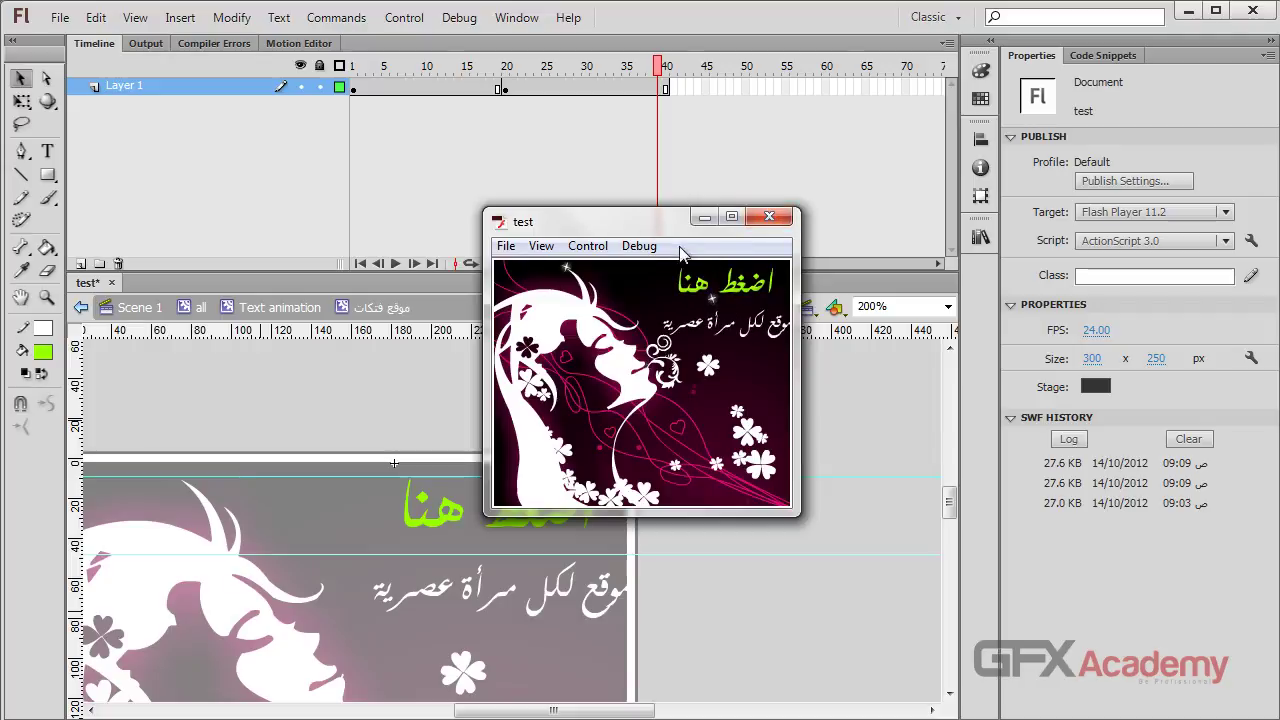
{"action": "left_click_drag", "start_coordinate": [651, 227], "coordinate": [619, 222]}
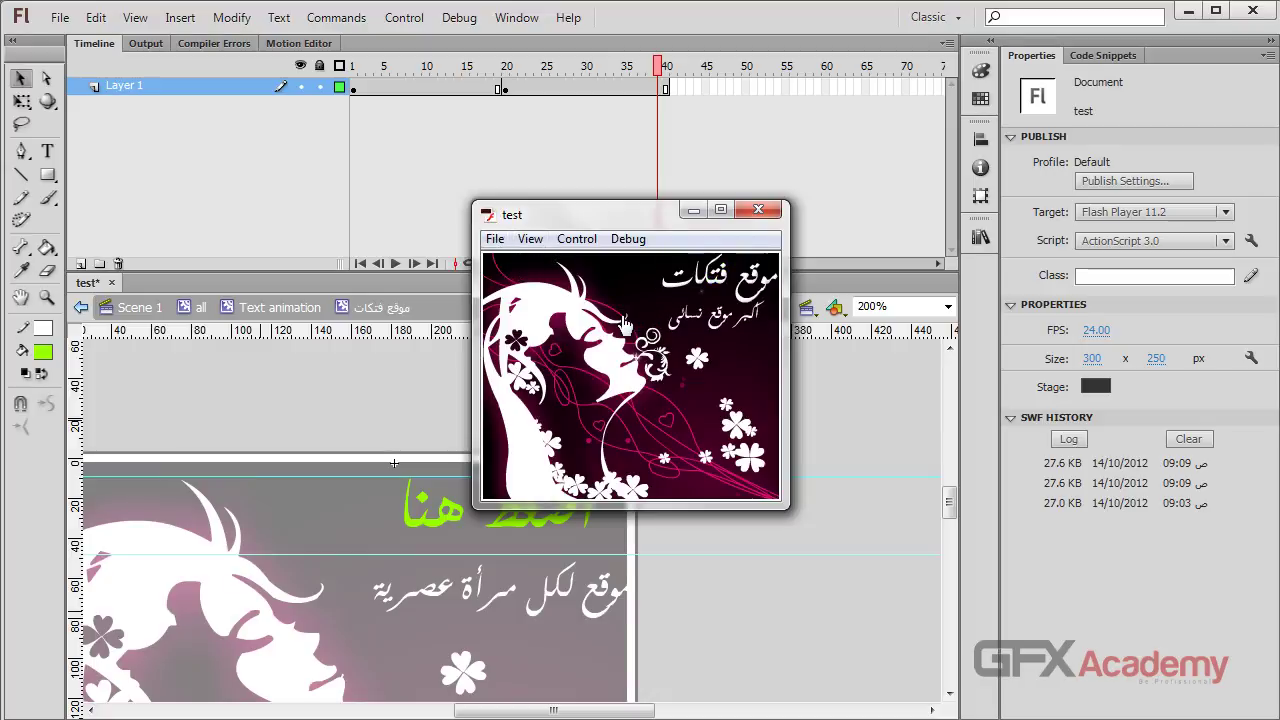
{"action": "left_click", "coordinate": [690, 295]}
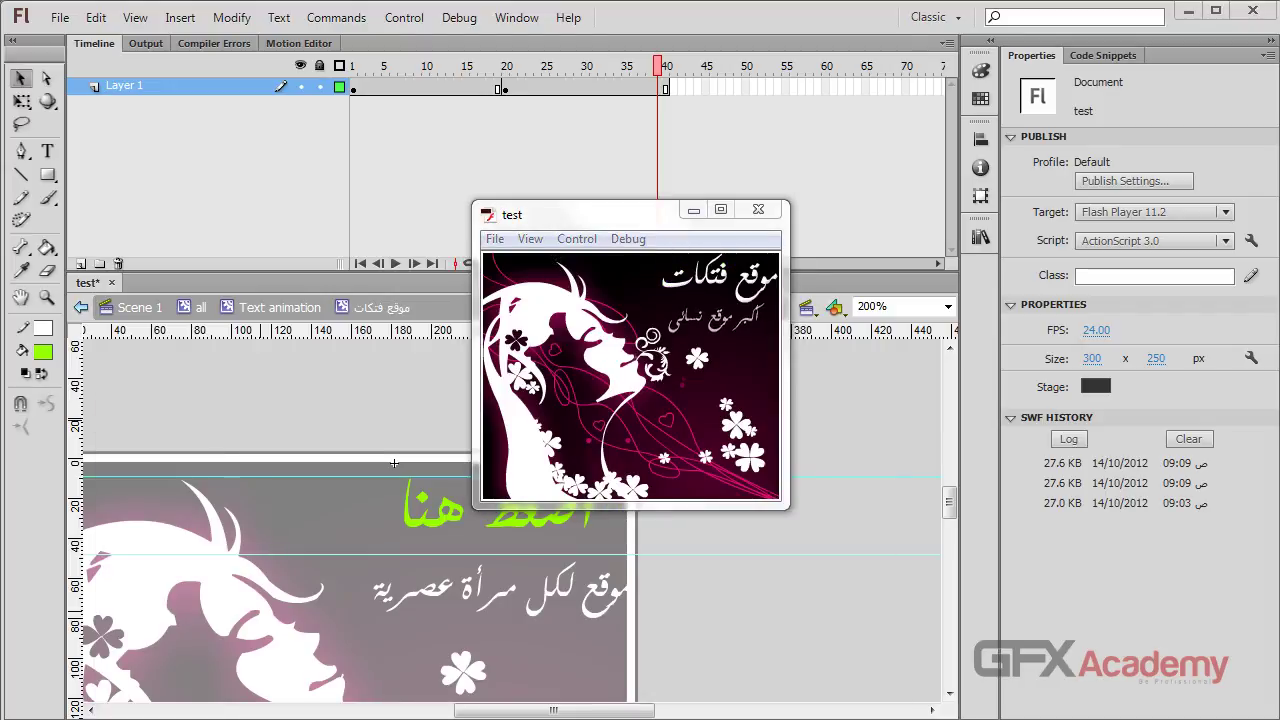
- Minimize the Firefox window and return to the test movie in Flash to watch the banner animation
{"action": "left_click", "coordinate": [1188, 10]}
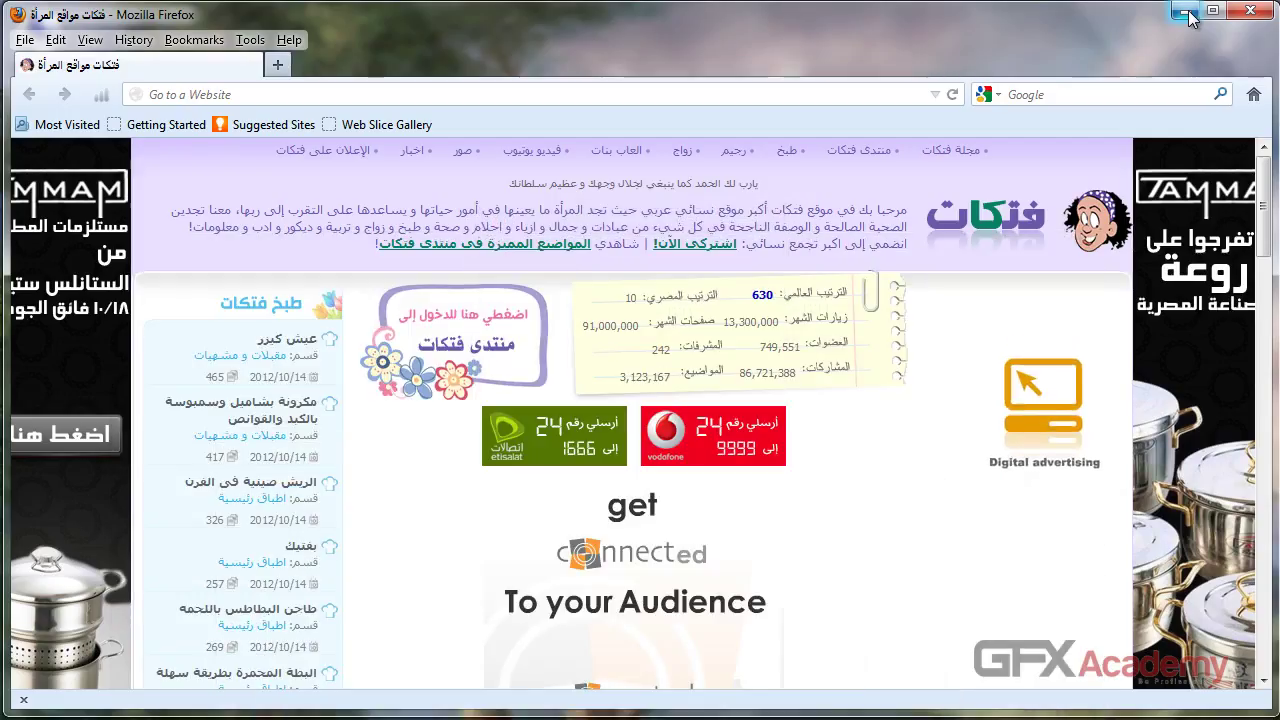
{"action": "left_click", "coordinate": [1184, 11]}
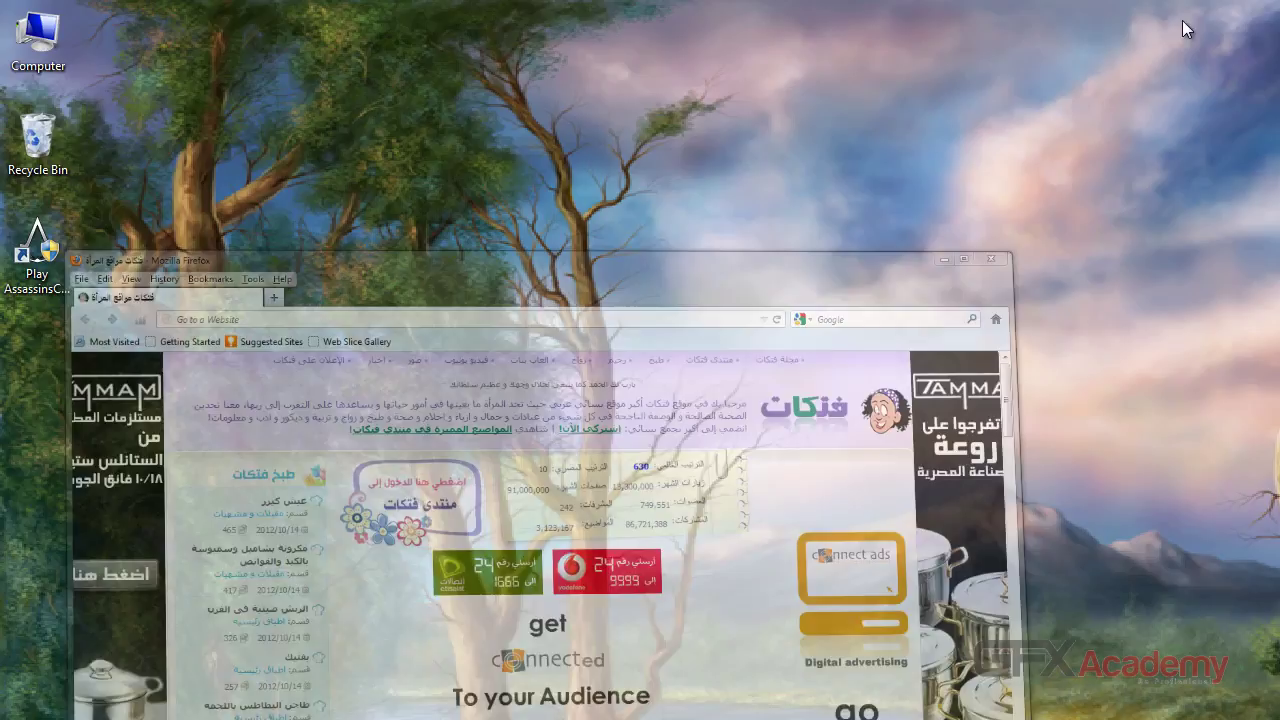
{"action": "left_click", "coordinate": [551, 705]}
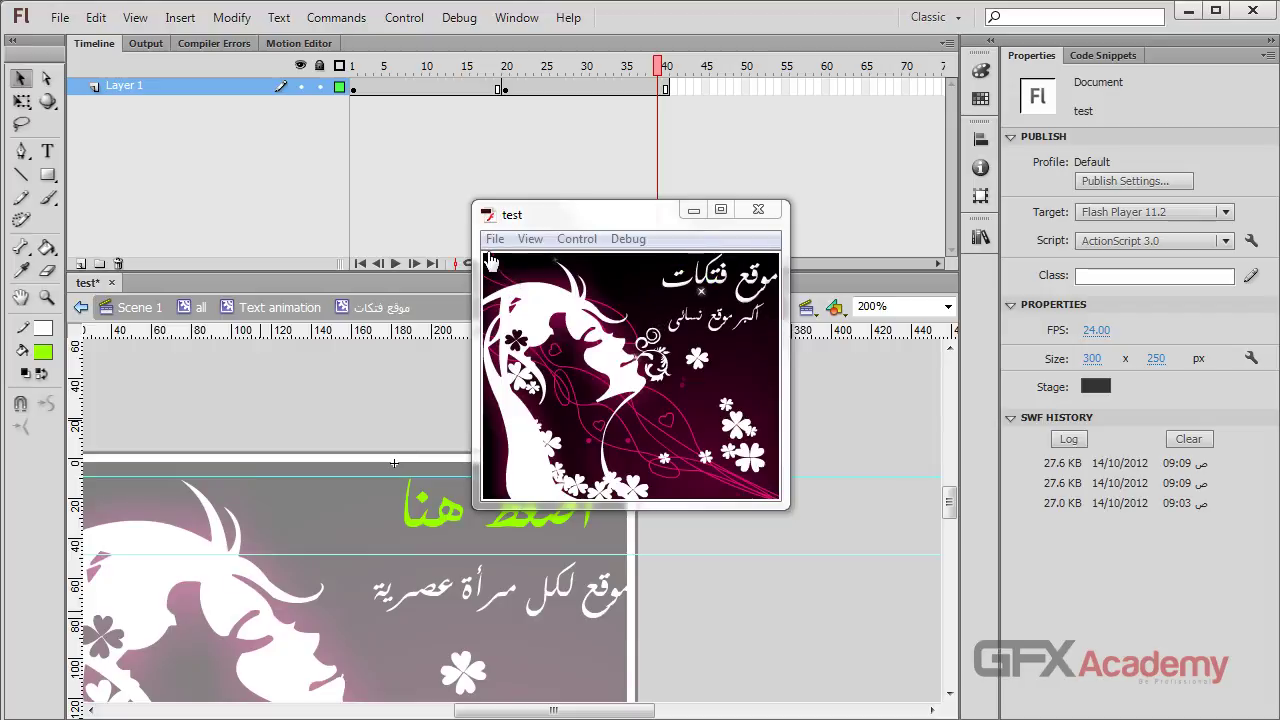
{"action": "left_click_drag", "start_coordinate": [612, 220], "coordinate": [645, 250]}
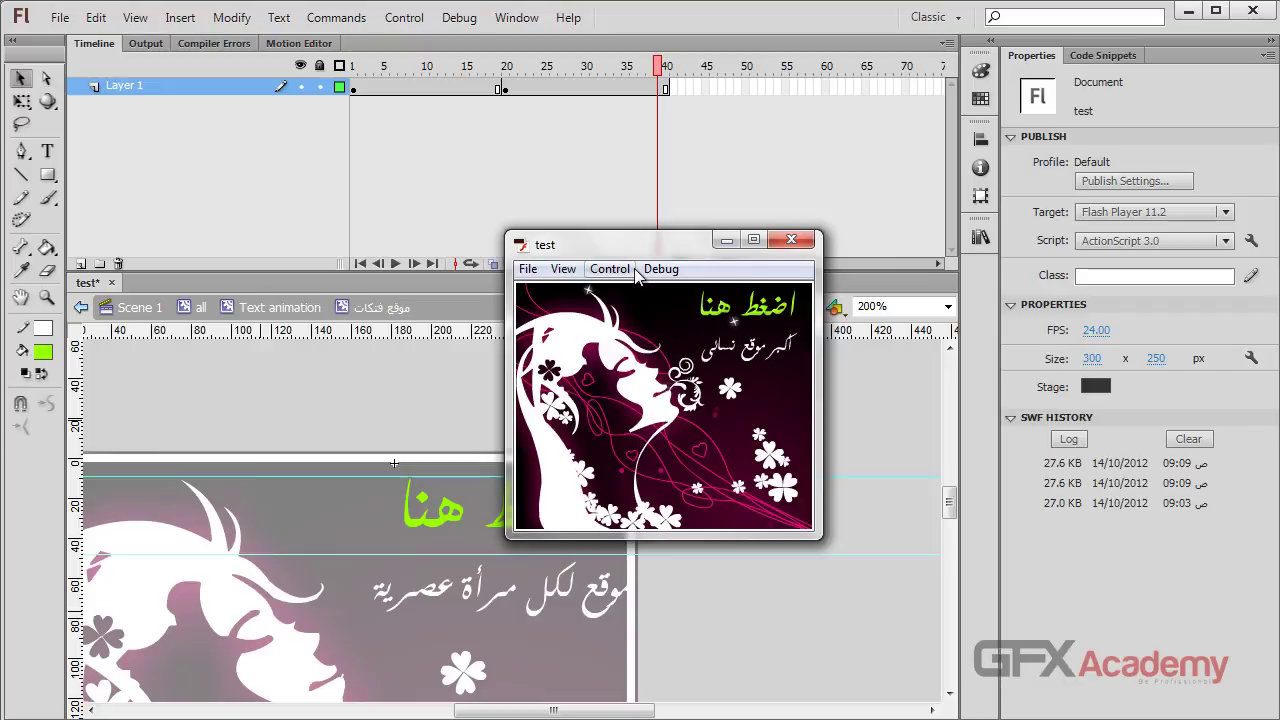